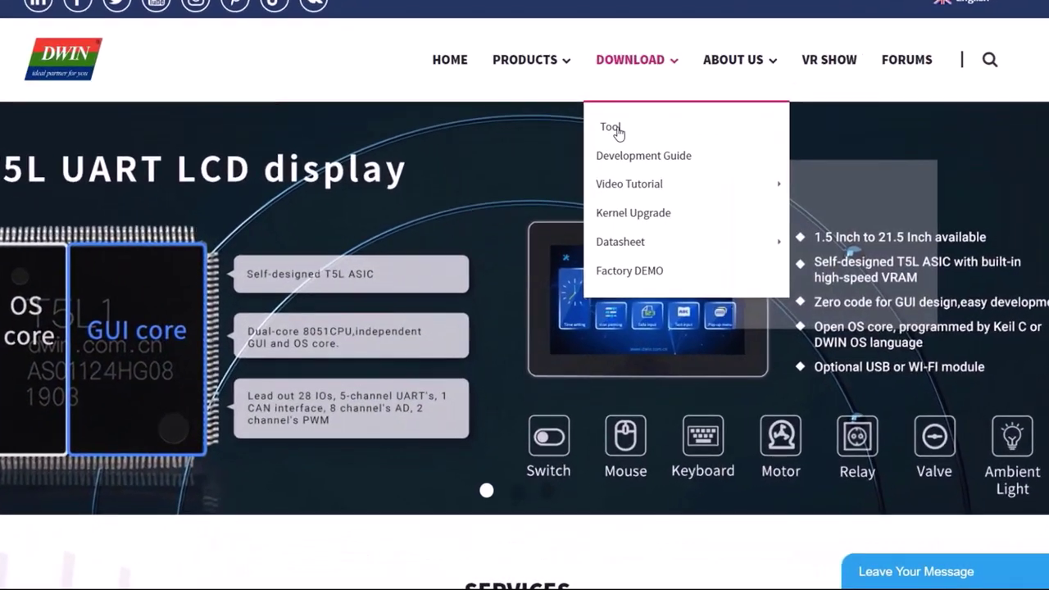
# Step: Download the XR21X141X Driver and DGUS_V7637 archives from the DWIN website's Tool download page
pyautogui.click(601, 190)
pyautogui.scroll(-2, 136, 260)
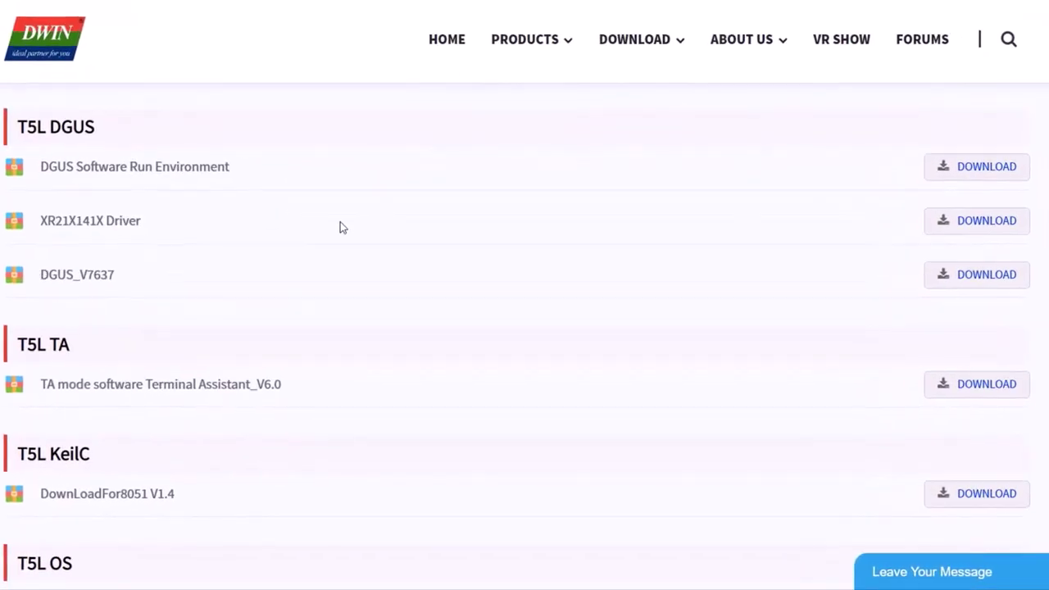
pyautogui.click(976, 223)
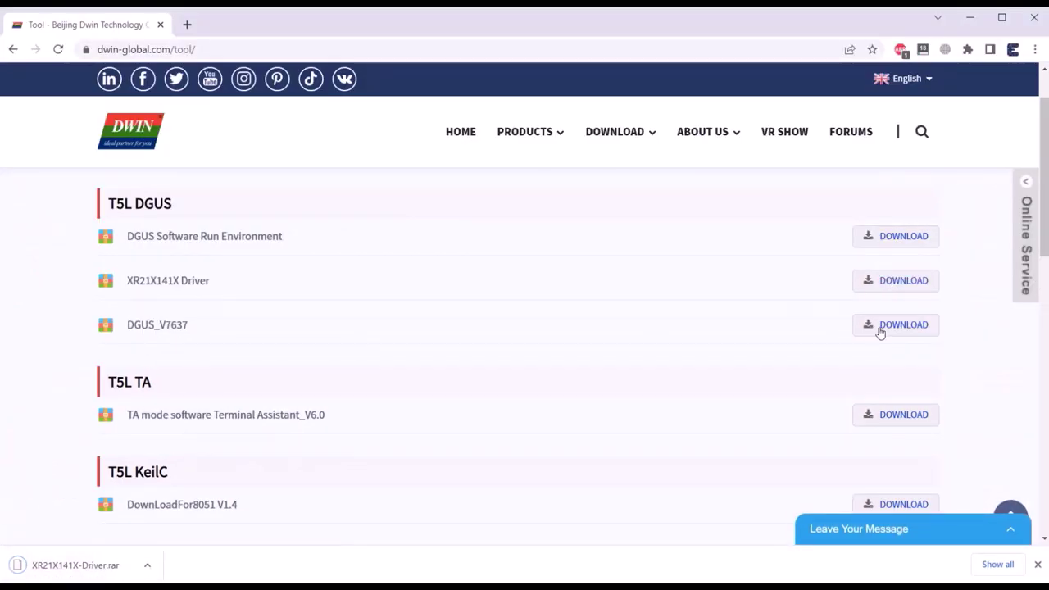
pyautogui.click(922, 327)
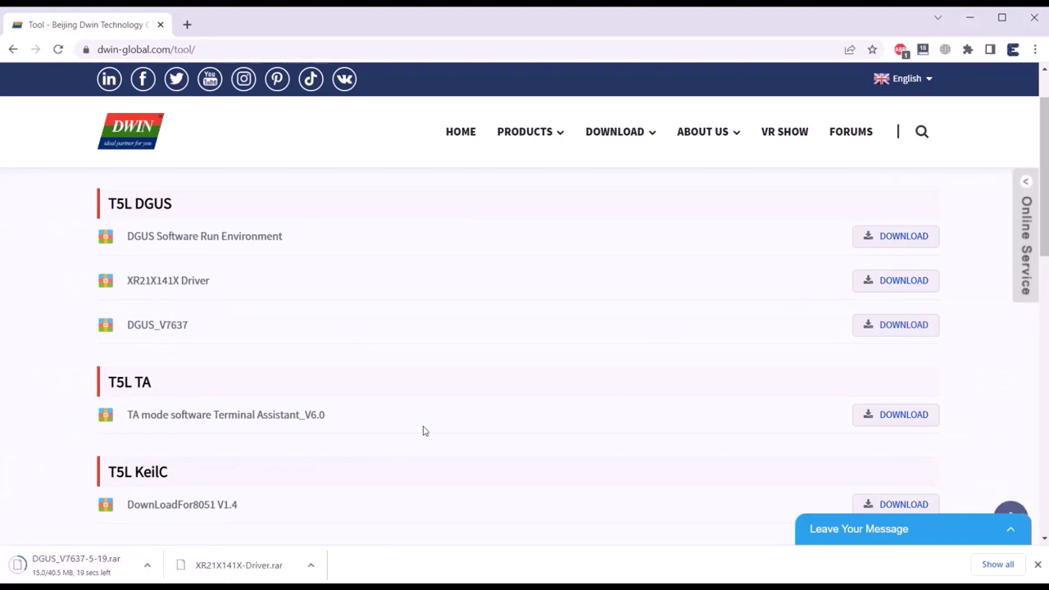
pyautogui.click(1038, 564)
# Step: Switch to File Explorer and open the Downloads folder under This PC
pyautogui.click(970, 17)
pyautogui.doubleClick(27, 37)
pyautogui.doubleClick(417, 9)
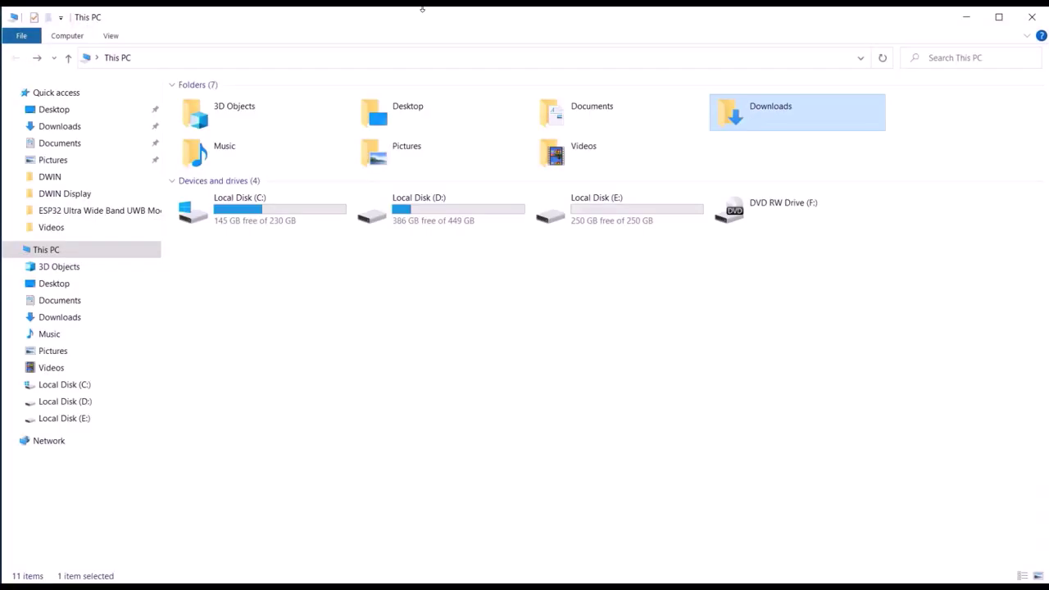
pyautogui.doubleClick(770, 112)
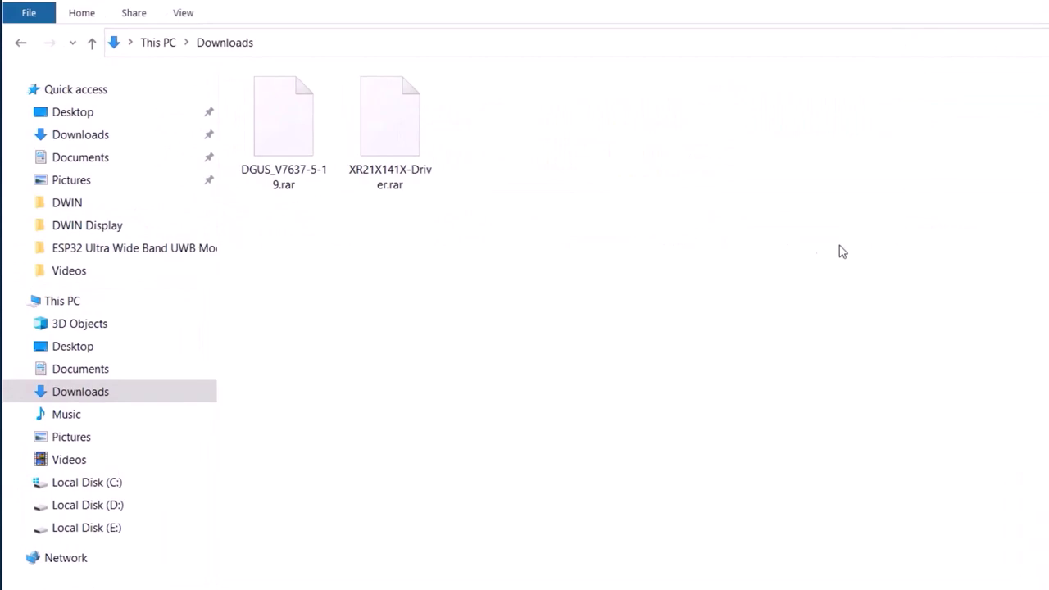
# Step: Extract the XR21X141X-Driver and DGUS_V7637-5-19 archives into their own folders and delete both RAR files
pyautogui.click(392, 99)
pyautogui.rightClick(390, 117)
pyautogui.moveTo(352, 165)
pyautogui.click(464, 245)
pyautogui.click(246, 149)
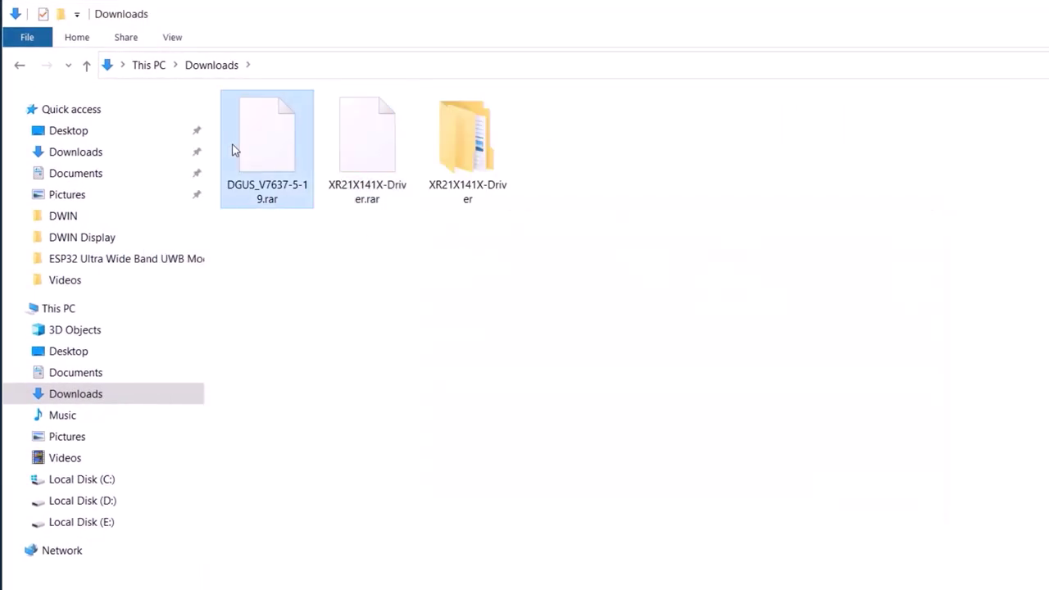
pyautogui.rightClick(236, 149)
pyautogui.moveTo(232, 199)
pyautogui.click(376, 281)
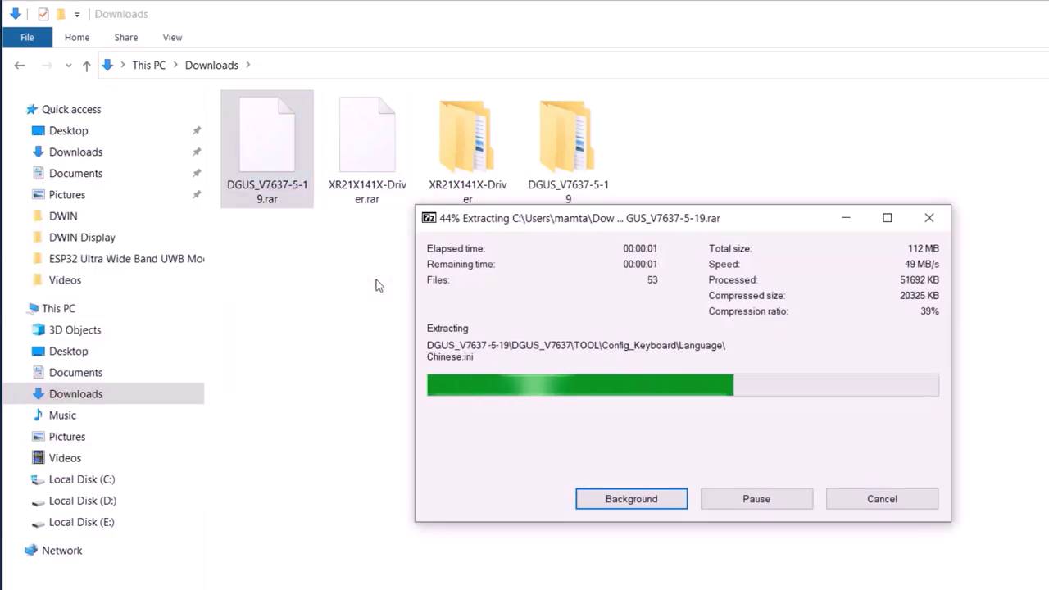
pyautogui.moveTo(387, 226); pyautogui.dragTo(298, 128)
pyautogui.press('Delete')
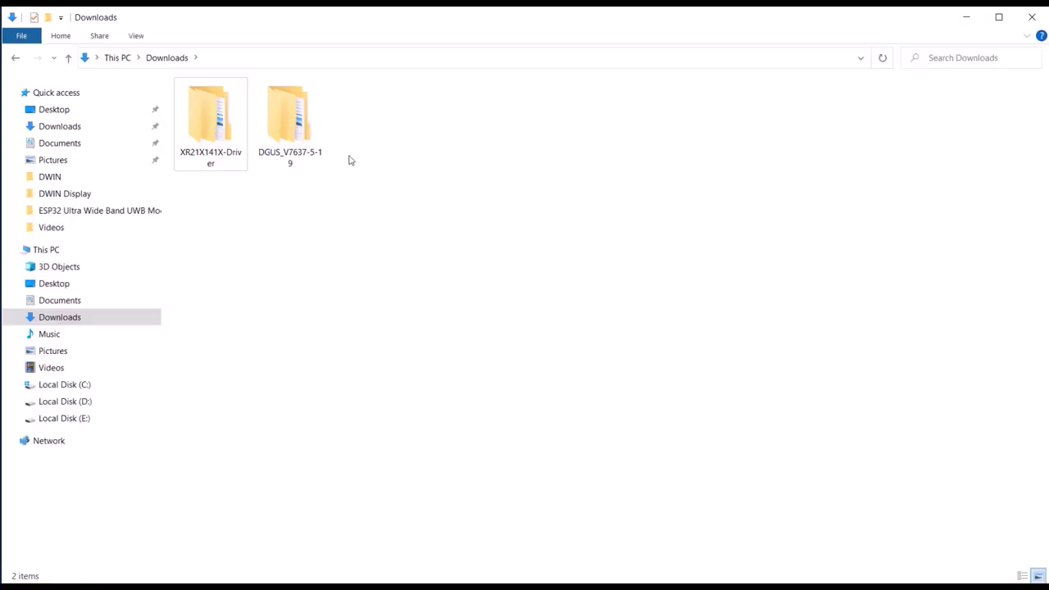
# Step: Install the USB driver with XRUSB1_ver2250_installer.EXE from the Windows subfolder of XR21X141X Driver, completing the installation wizard
pyautogui.doubleClick(255, 154)
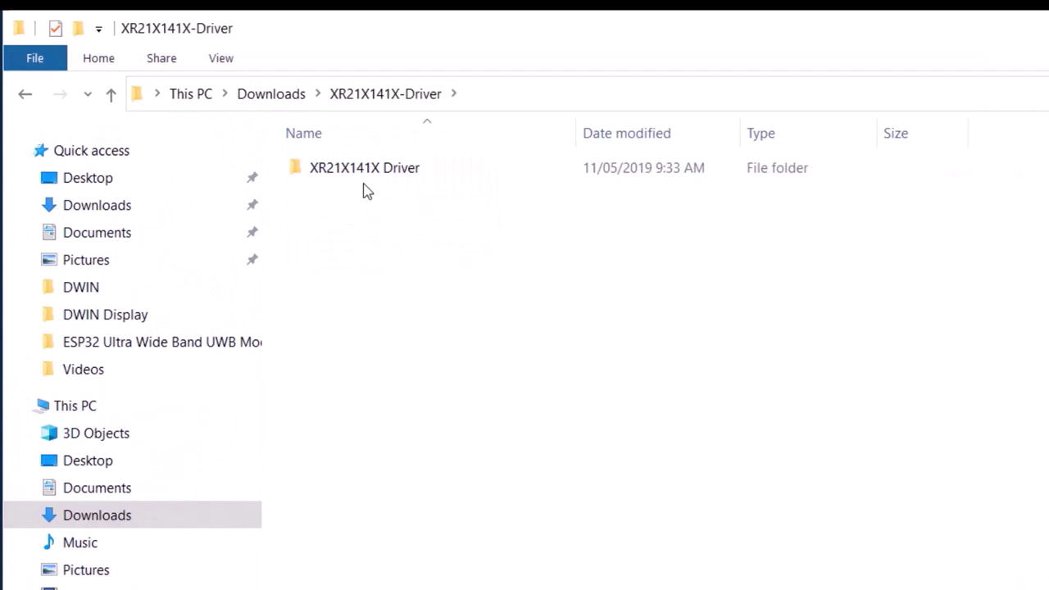
pyautogui.doubleClick(390, 168)
pyautogui.click(379, 220)
pyautogui.doubleClick(380, 220)
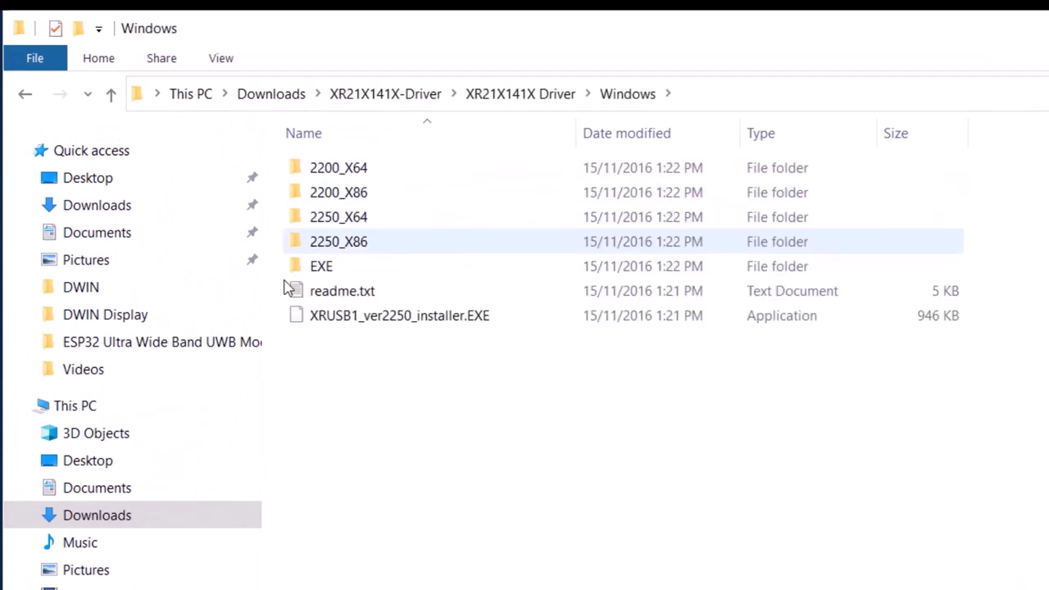
pyautogui.click(428, 317)
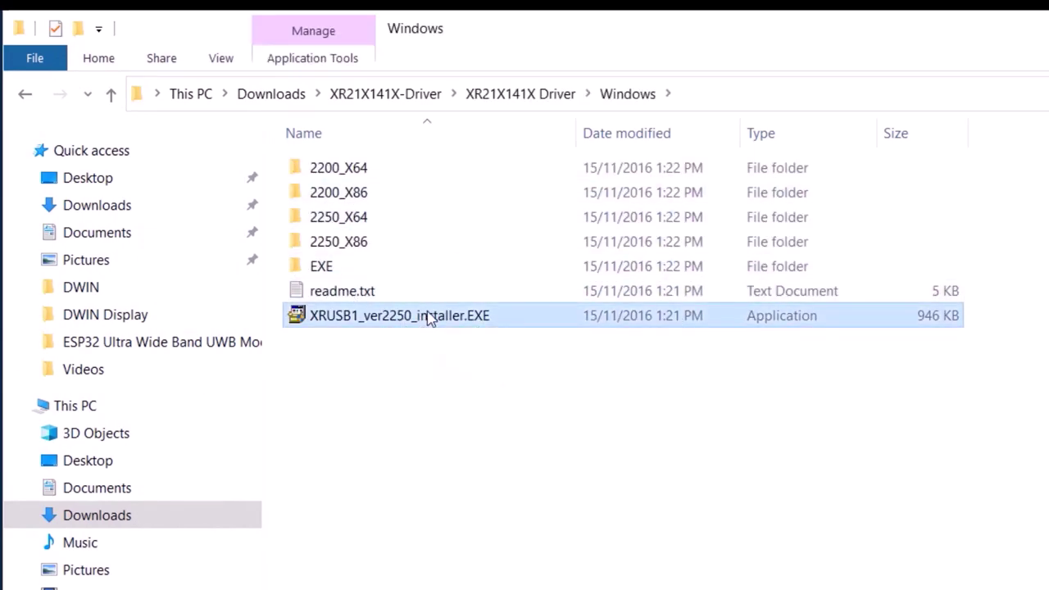
pyautogui.doubleClick(427, 316)
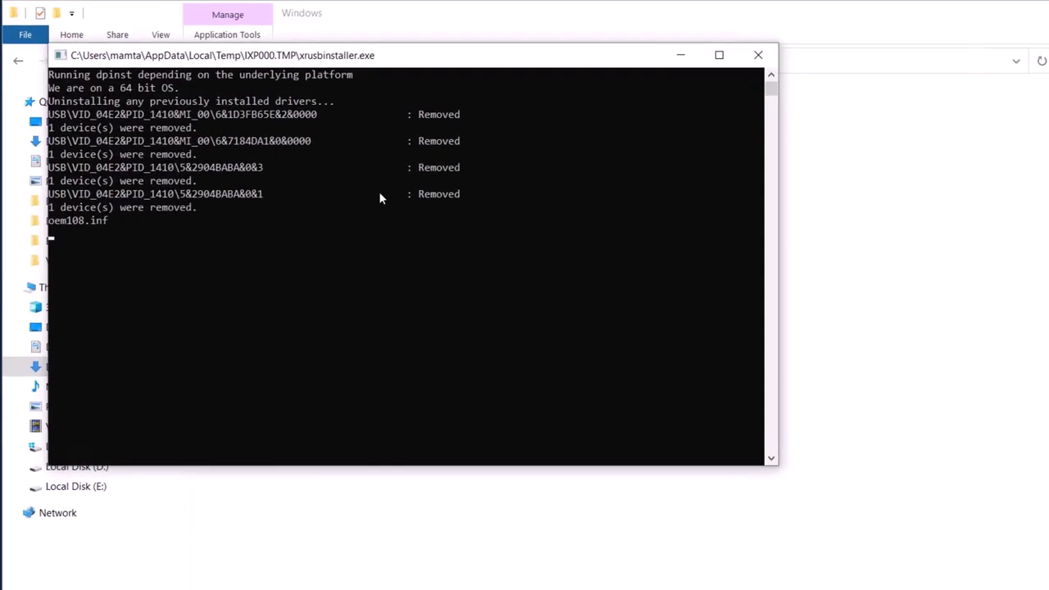
pyautogui.click(390, 388)
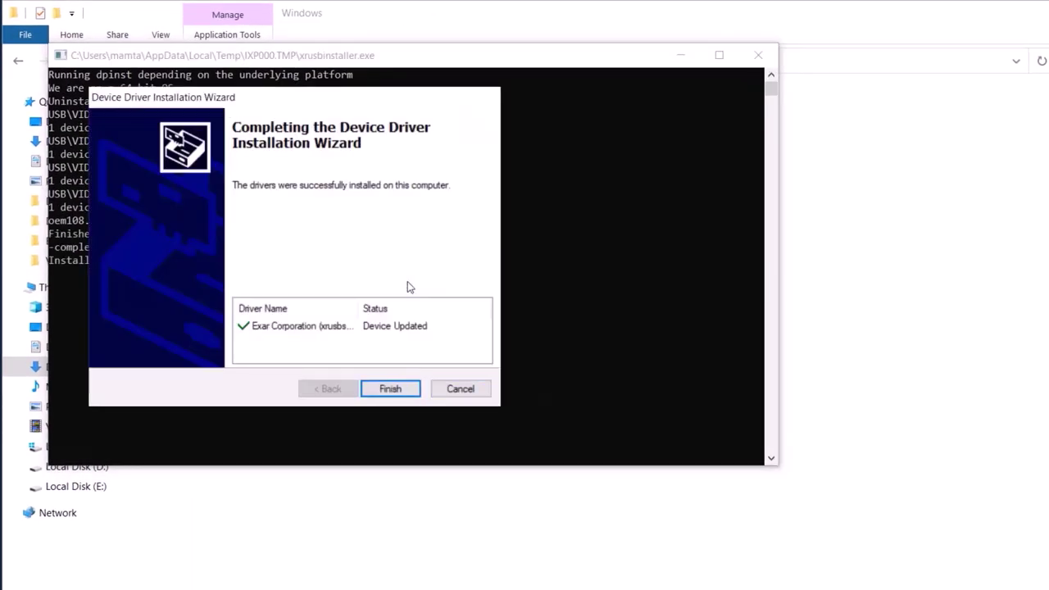
pyautogui.click(390, 389)
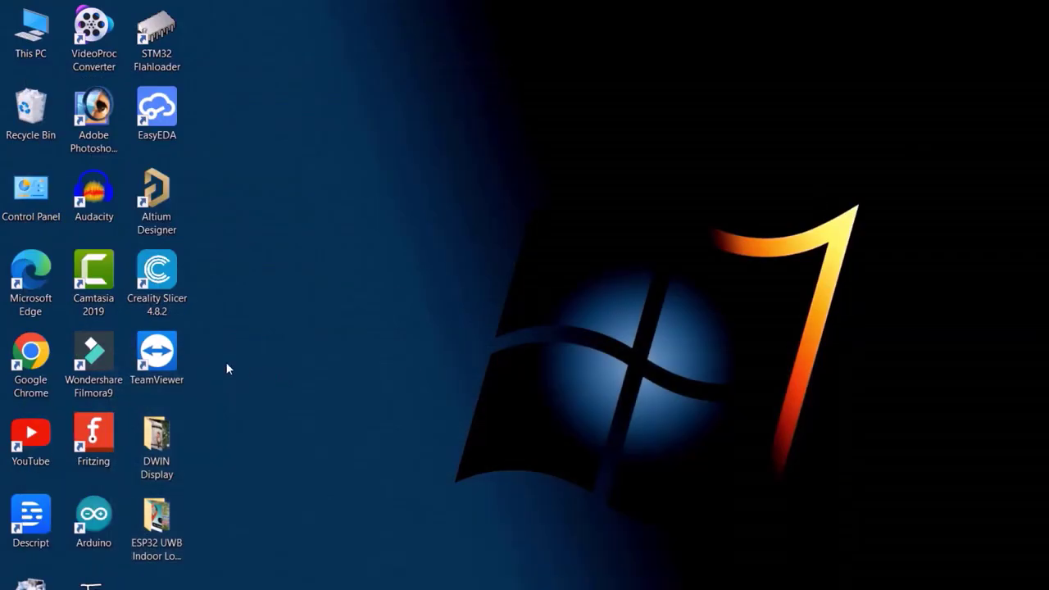
# Step: Open Device Manager through Control Panel and check the XR21V1410 USB UART entry under Ports (COM & LPT)
pyautogui.click(30, 217)
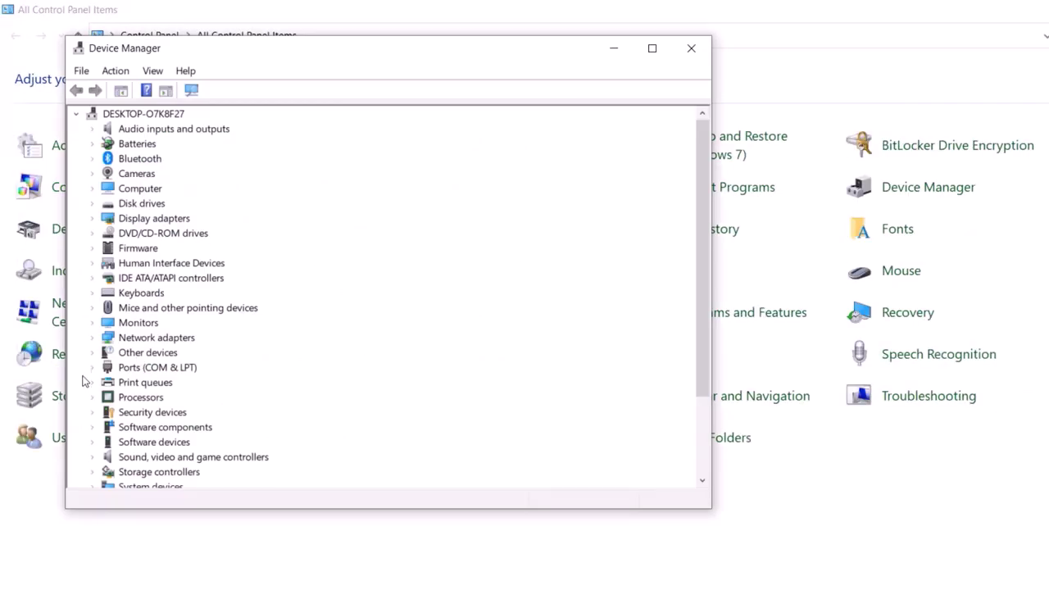
pyautogui.click(90, 368)
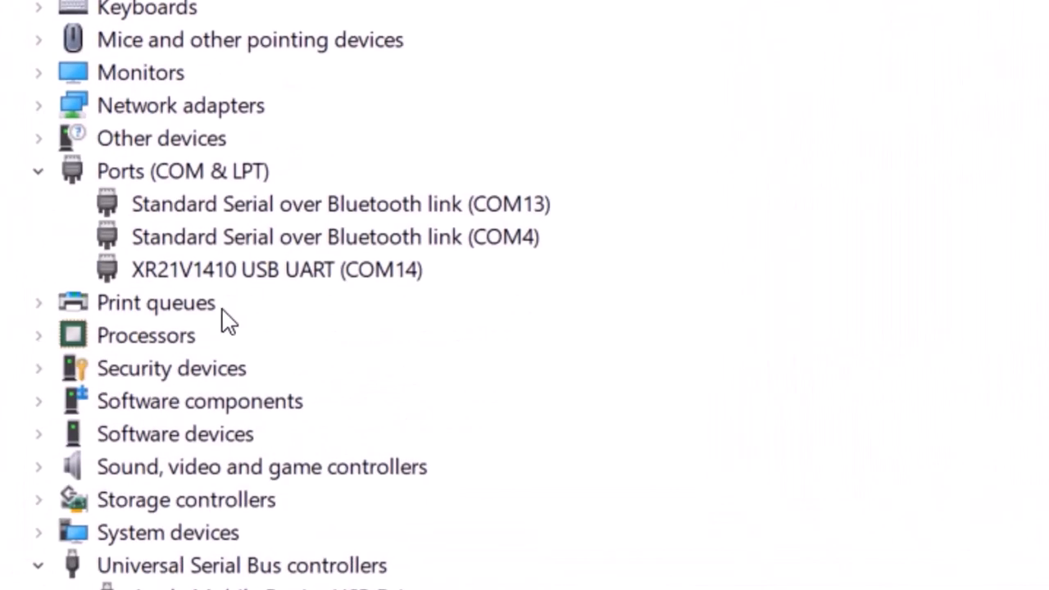
pyautogui.click(177, 277)
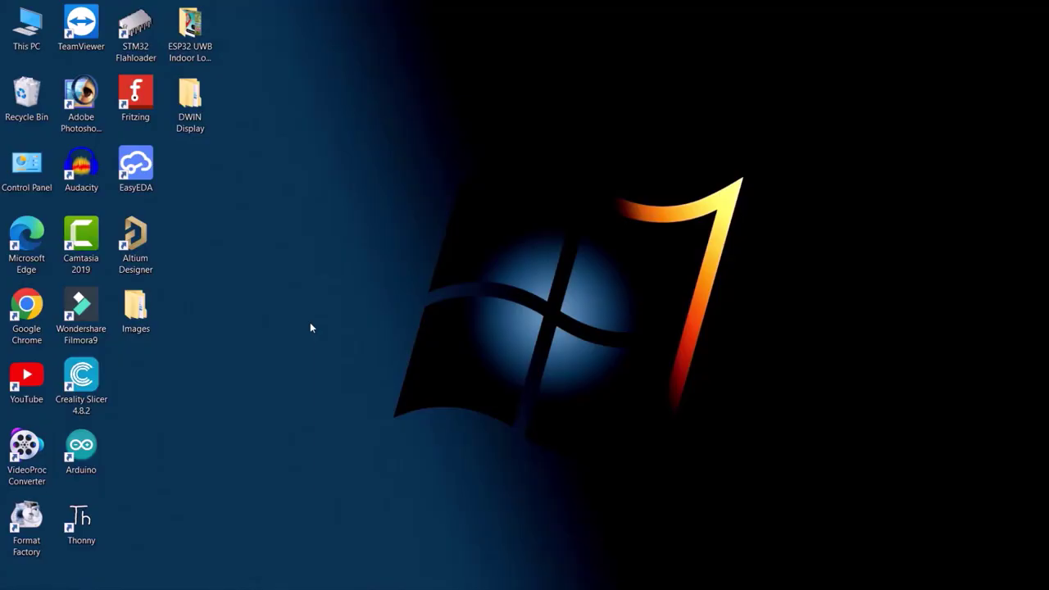
# Step: Create a desktop folder named "DWIN LCD Arduino Project" and place it below the Images folder
pyautogui.rightClick(310, 322)
pyautogui.moveTo(303, 441)
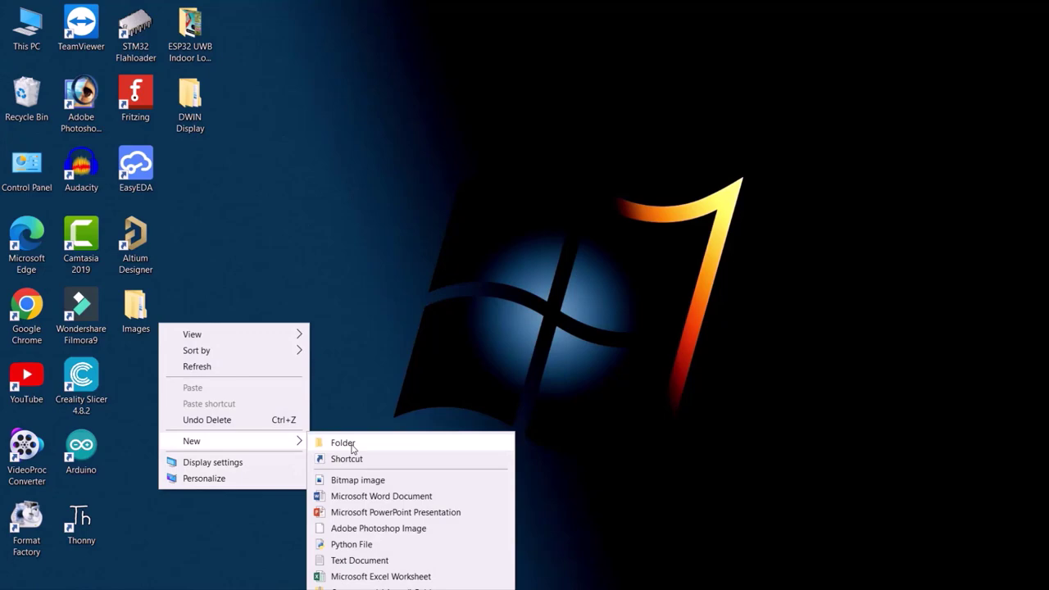
pyautogui.click(353, 445)
pyautogui.write('DWIN')
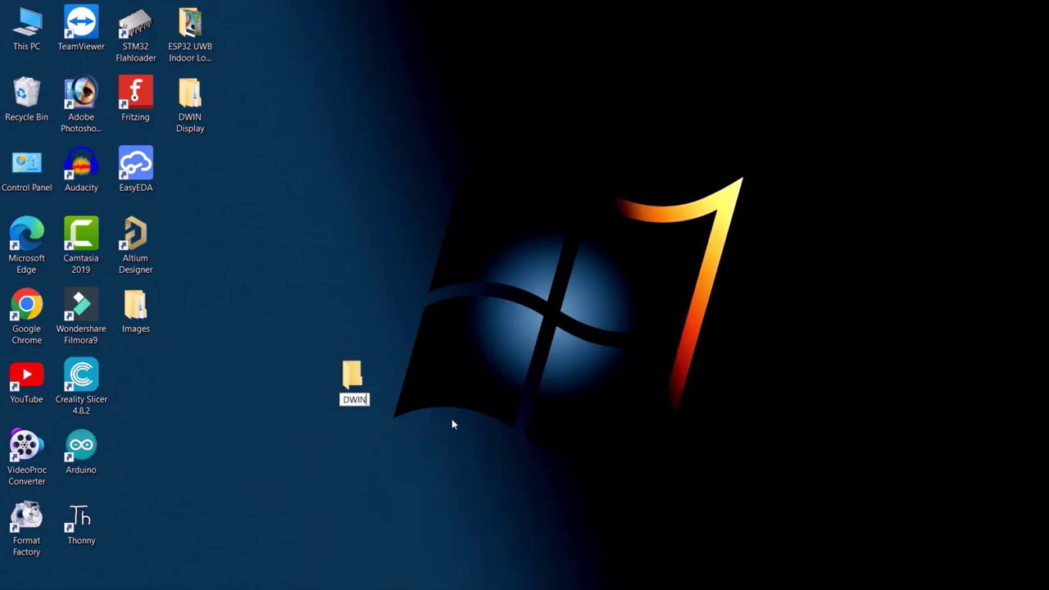
pyautogui.write(' LCD Arduin')
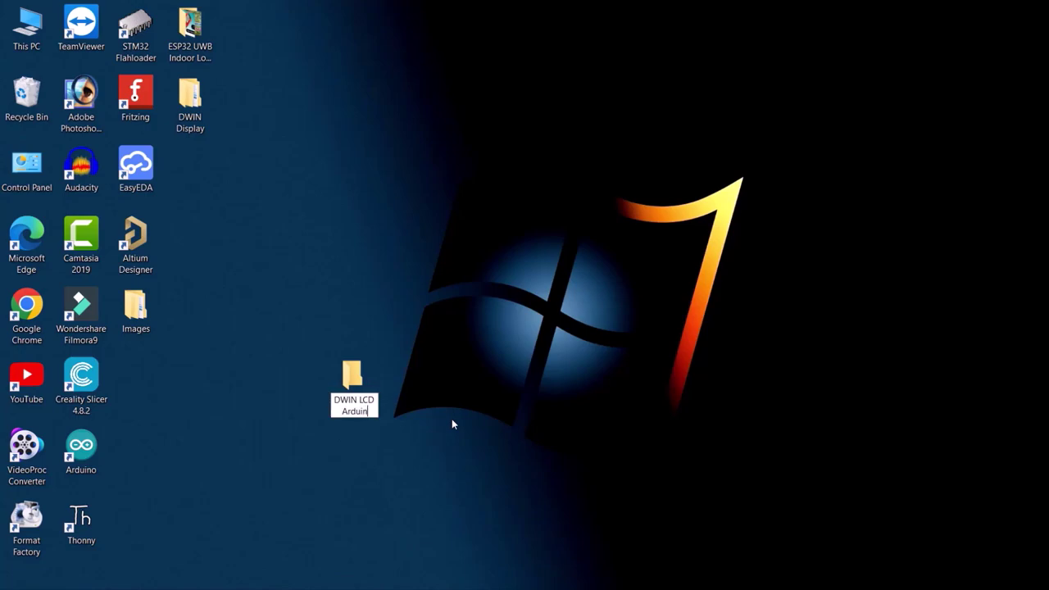
pyautogui.write('o Project')
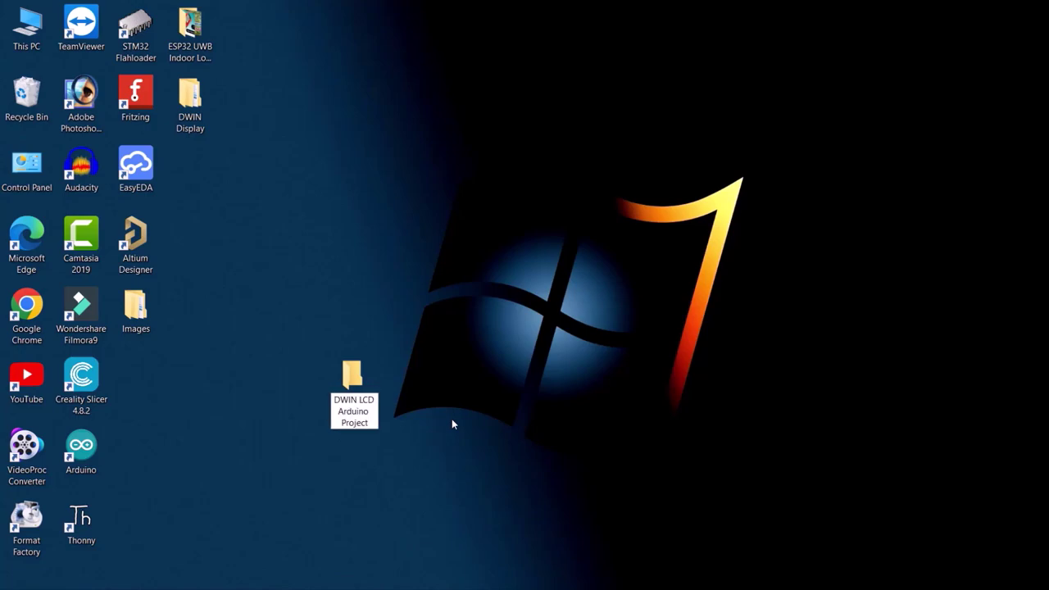
pyautogui.press('Return')
pyautogui.moveTo(338, 401); pyautogui.dragTo(123, 400)
# Step: View the background images 00.bmp to 03.bmp in subfolder 32 of the desktop Images folder
pyautogui.doubleClick(136, 306)
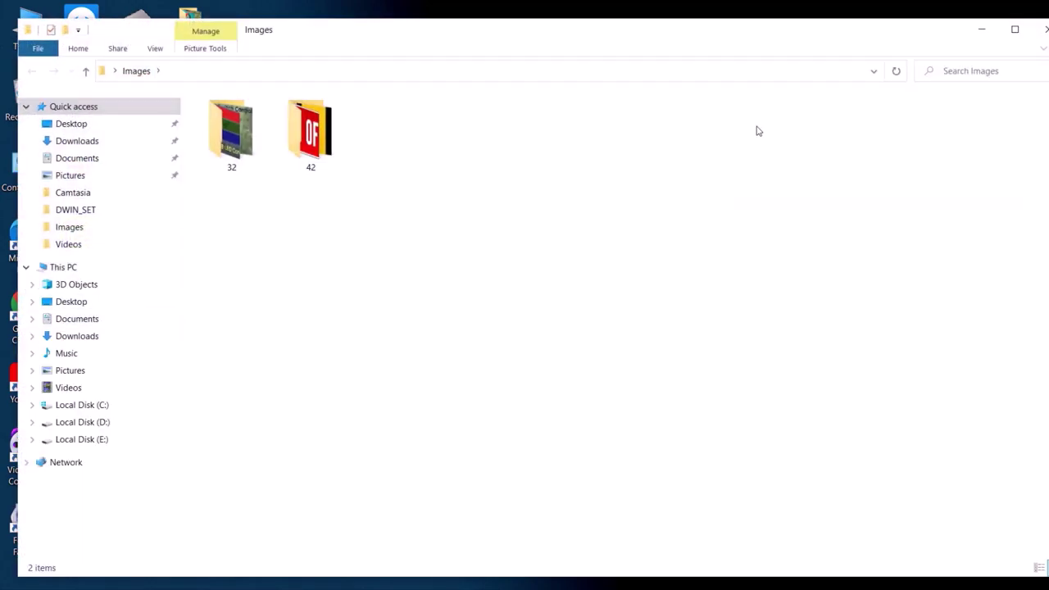
pyautogui.moveTo(599, 45); pyautogui.dragTo(571, 31)
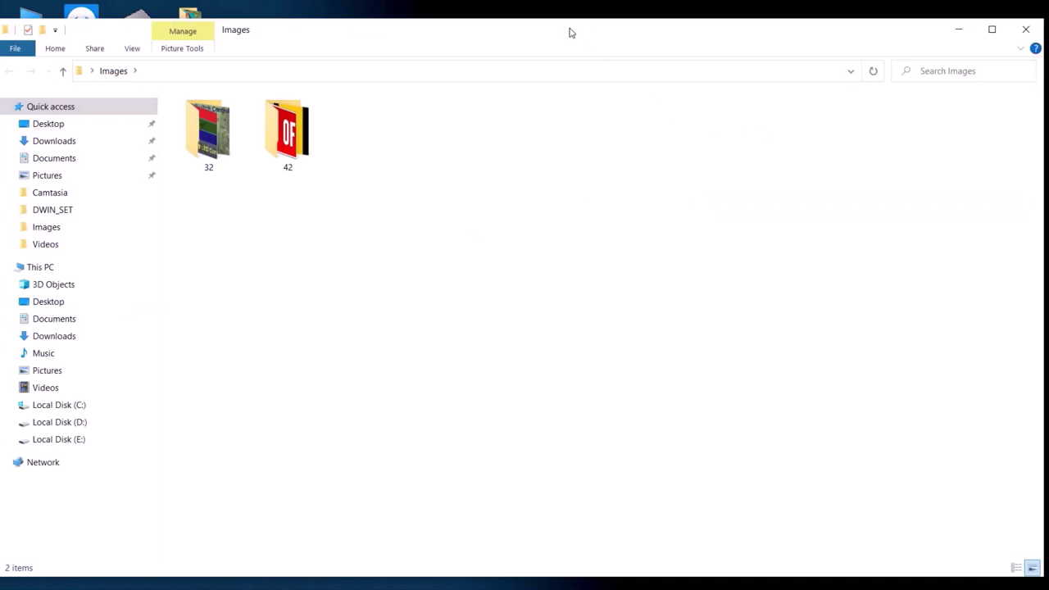
pyautogui.doubleClick(207, 141)
pyautogui.doubleClick(205, 150)
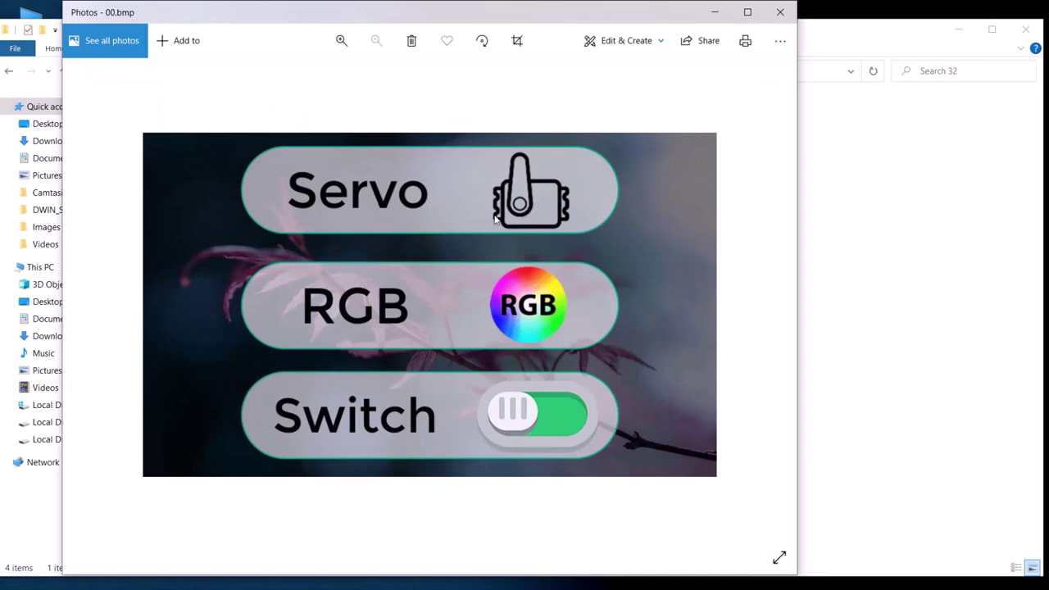
pyautogui.moveTo(729, 375)
pyautogui.click(778, 301)
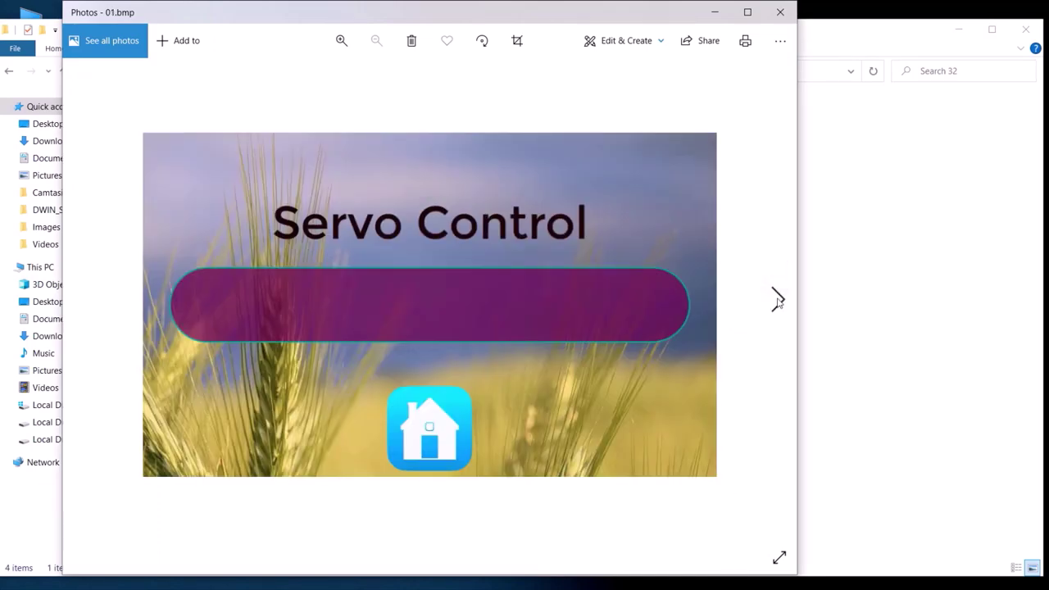
pyautogui.click(778, 301)
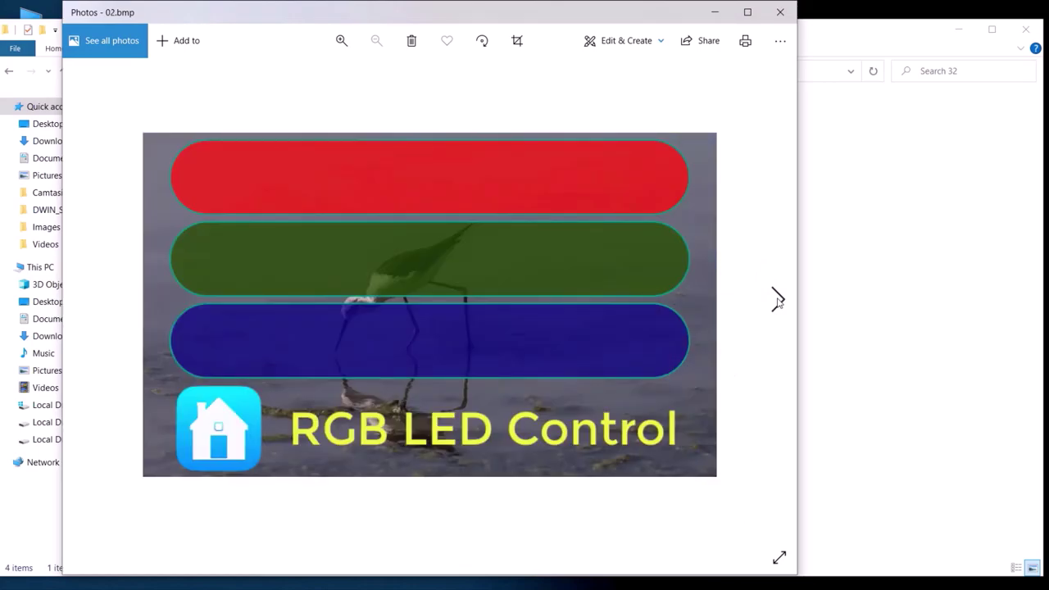
pyautogui.click(777, 301)
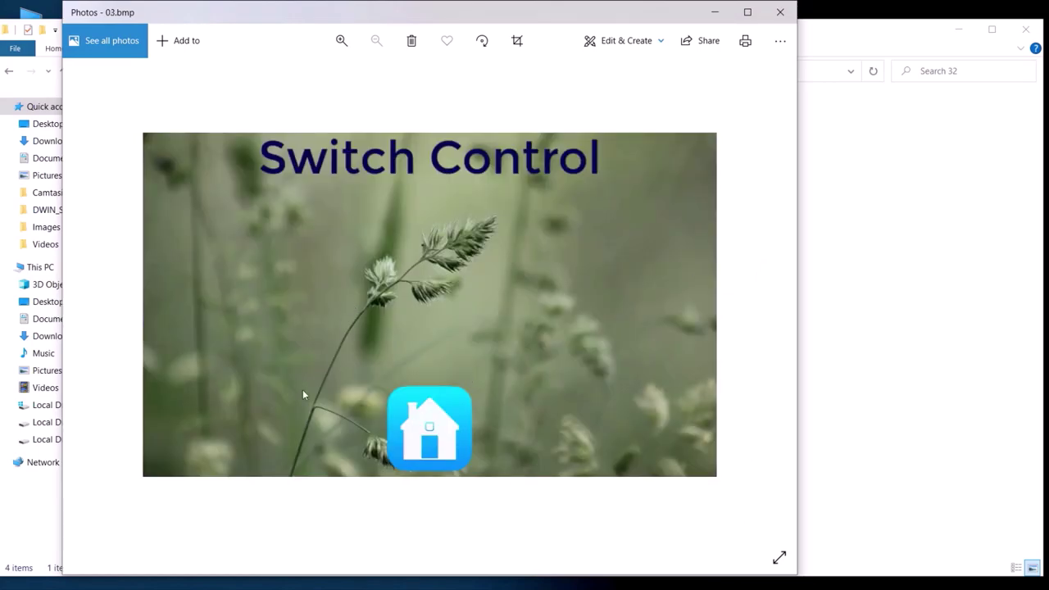
pyautogui.click(779, 13)
# Step: View the icon images 00.png, 01.png and 02.png in subfolder 42 of the Images folder
pyautogui.click(8, 73)
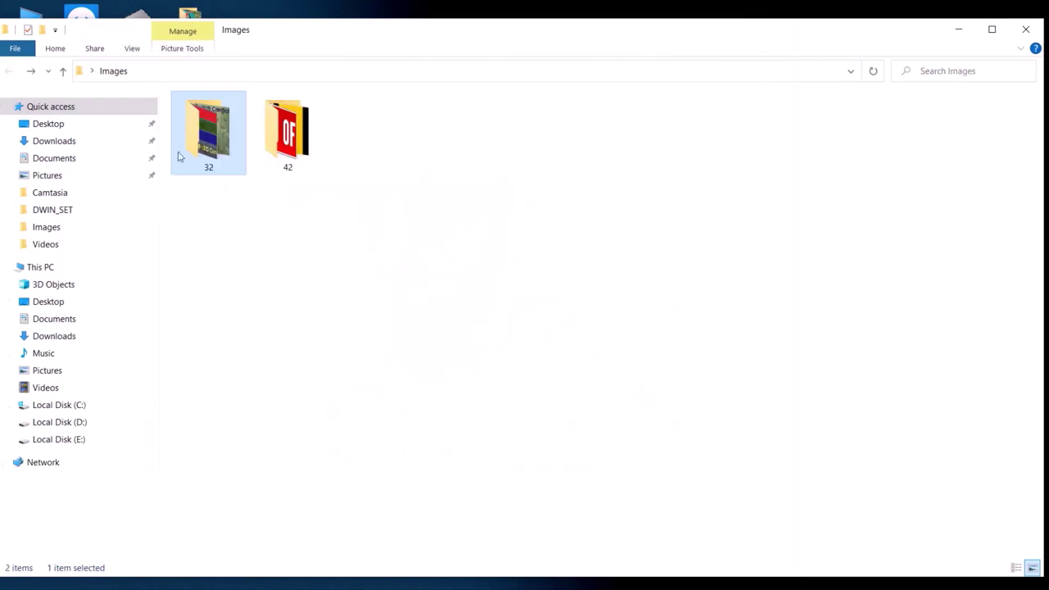
pyautogui.doubleClick(288, 134)
pyautogui.doubleClick(174, 123)
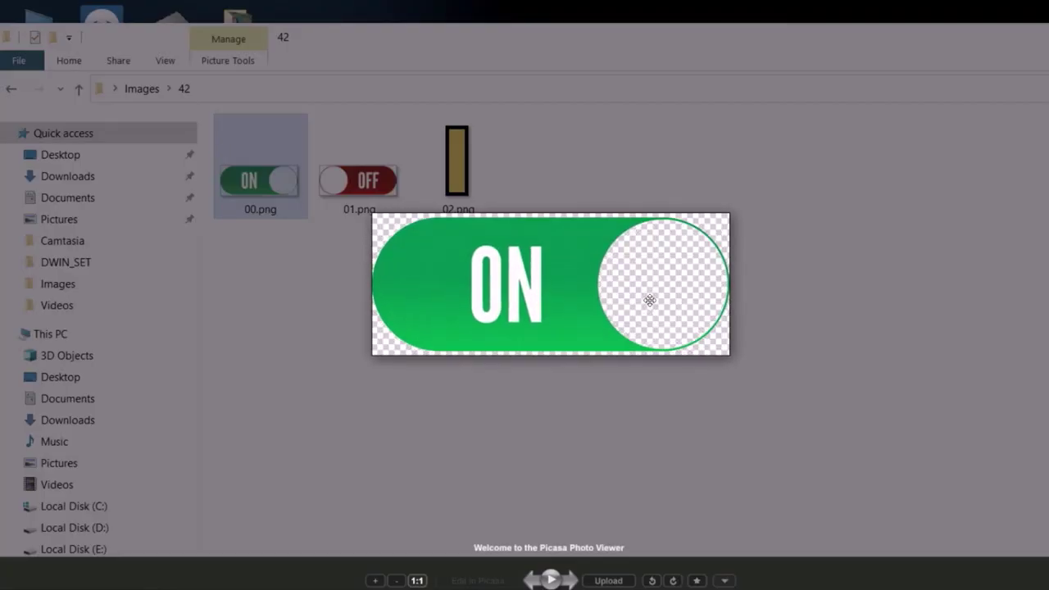
pyautogui.press('Right')
pyautogui.press('Right')
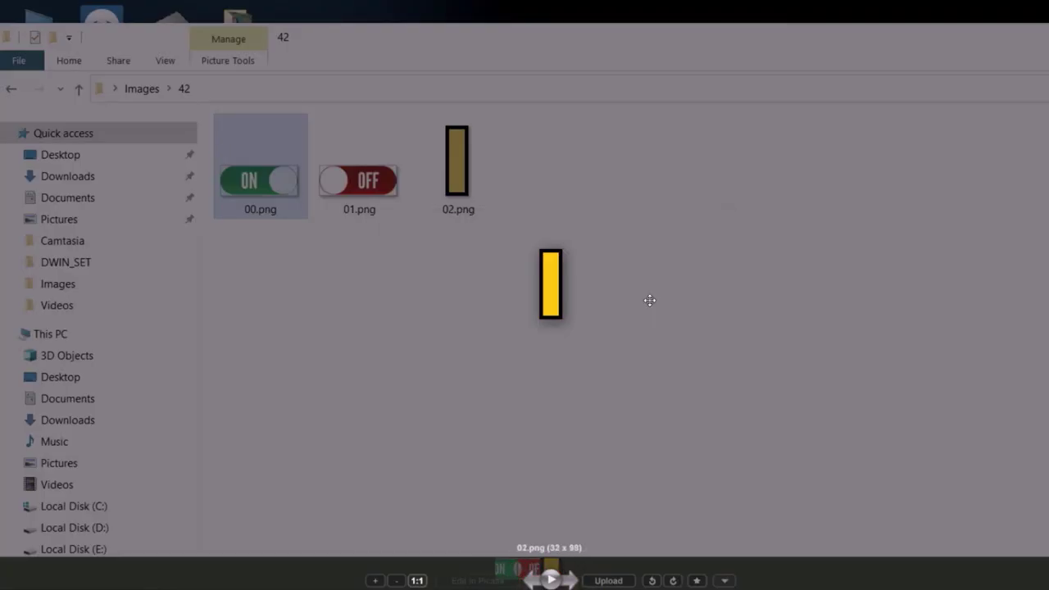
pyautogui.press('Right')
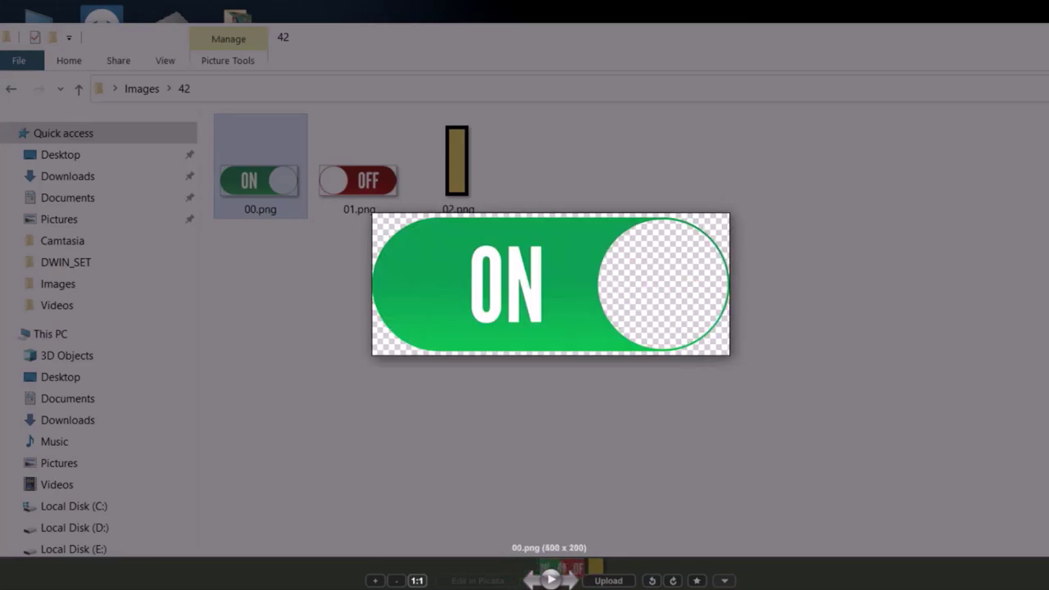
pyautogui.press('Escape')
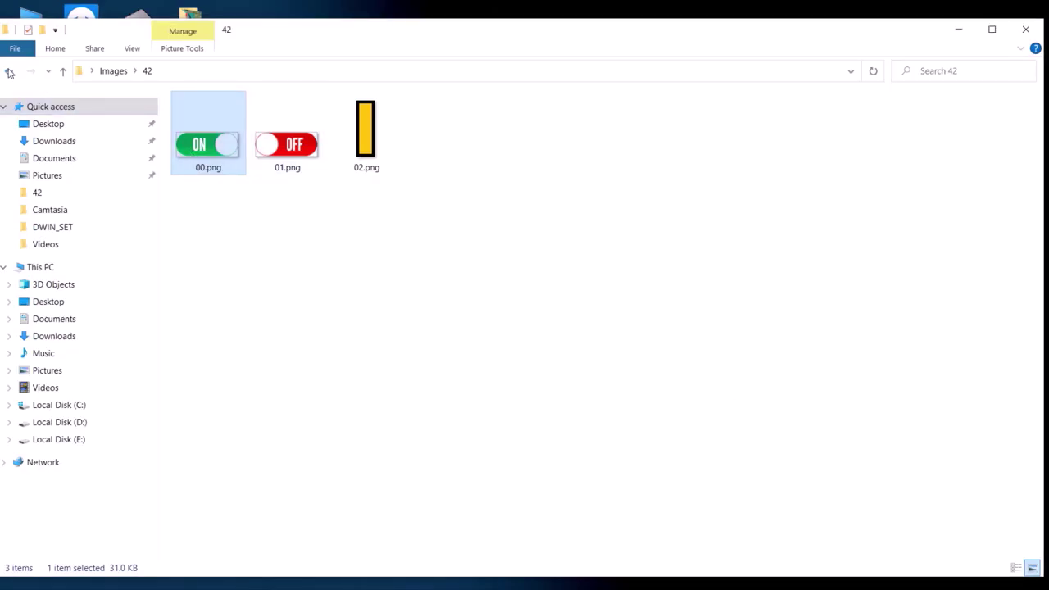
# Step: Open 00.bmp from Images subfolder 32 in Paint, inspect the BMP picture option for saving, and close Paint
pyautogui.click(9, 73)
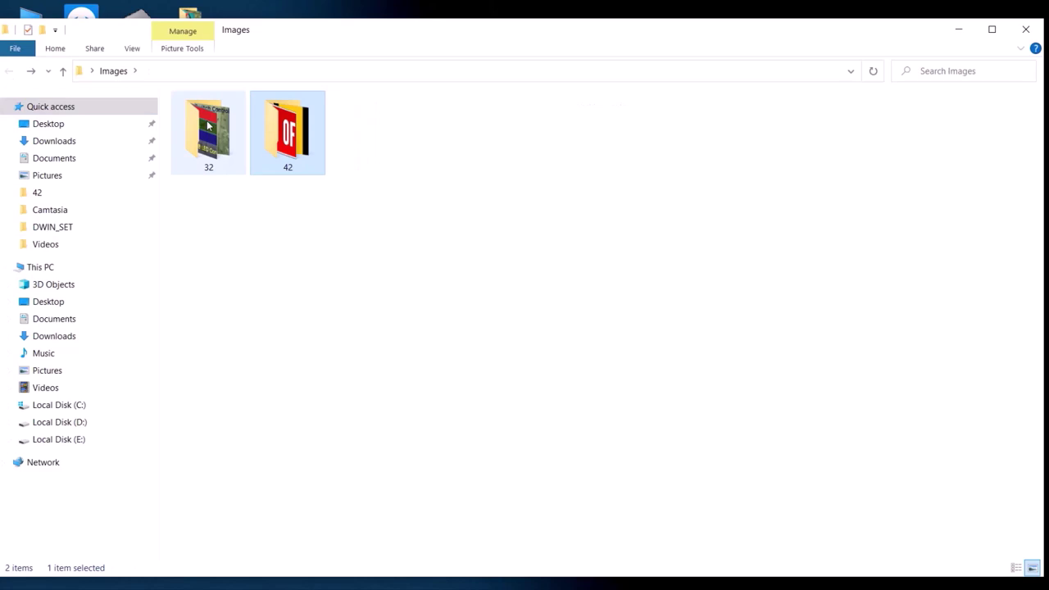
pyautogui.click(209, 125)
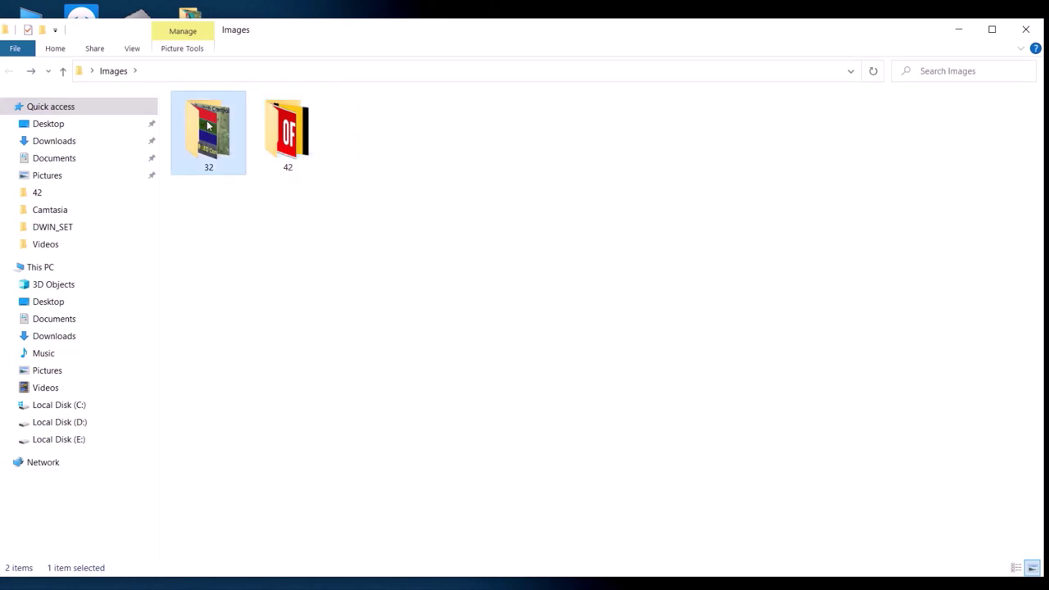
pyautogui.doubleClick(208, 125)
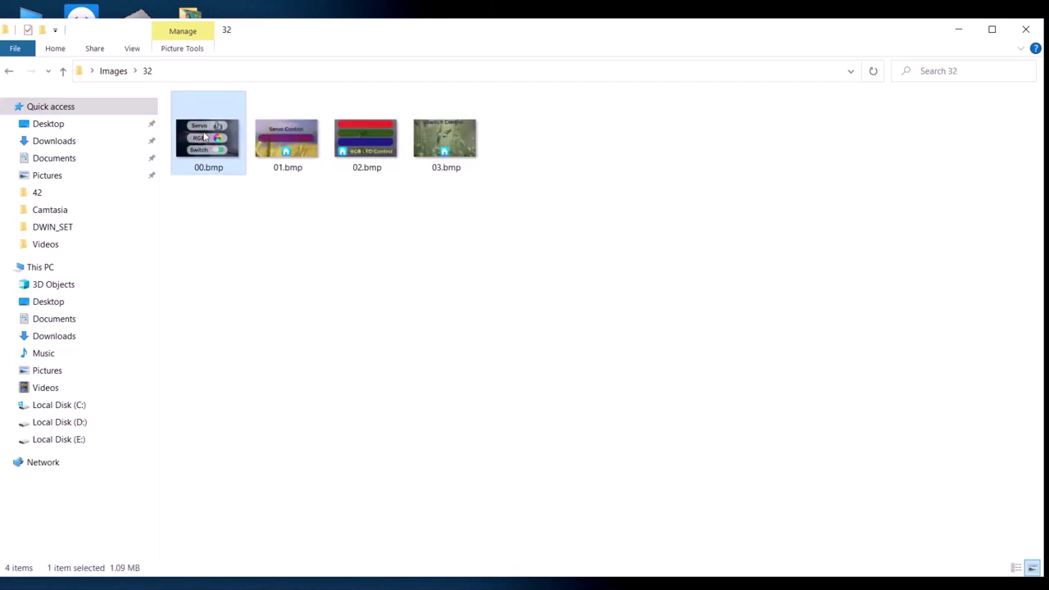
pyautogui.rightClick(206, 138)
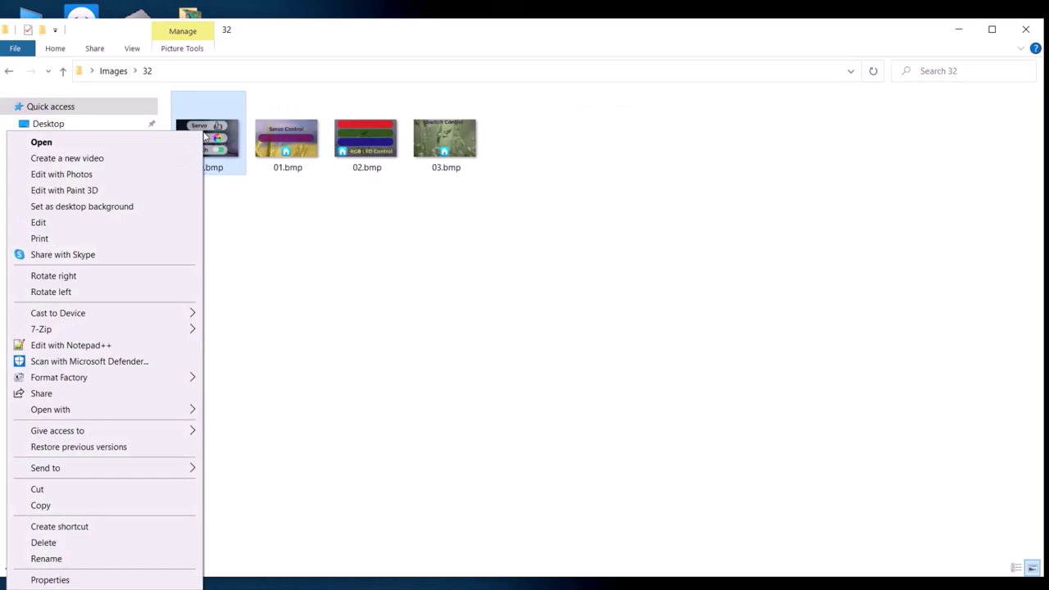
pyautogui.click(91, 226)
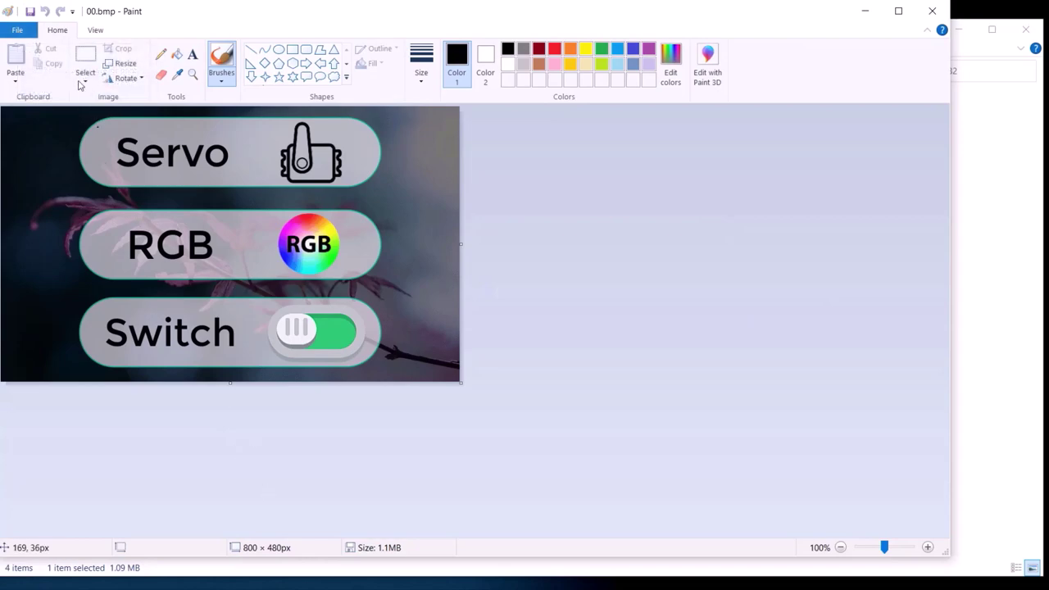
pyautogui.click(18, 31)
pyautogui.moveTo(96, 157)
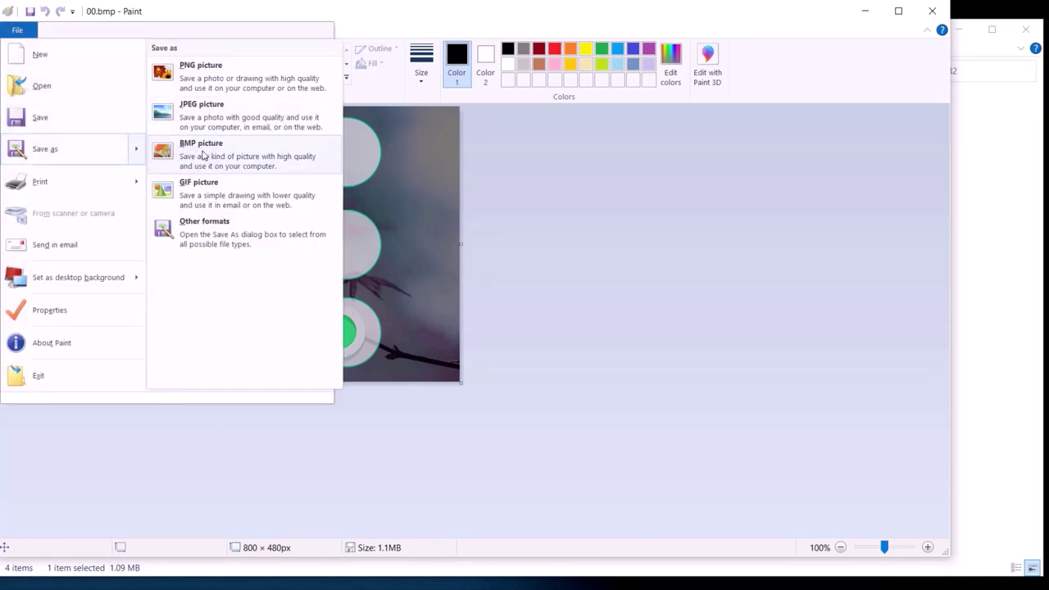
pyautogui.click(931, 11)
pyautogui.click(932, 11)
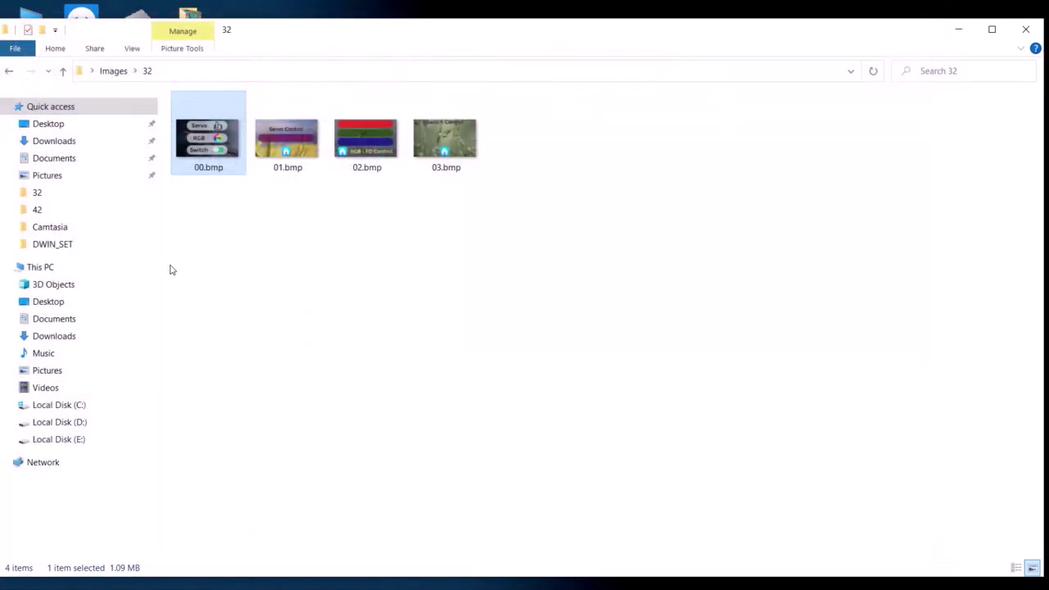
# Step: Check the numbered file names 00.bmp to 03.bmp in subfolder 32 and close the folder window
pyautogui.click(202, 170)
pyautogui.click(299, 172)
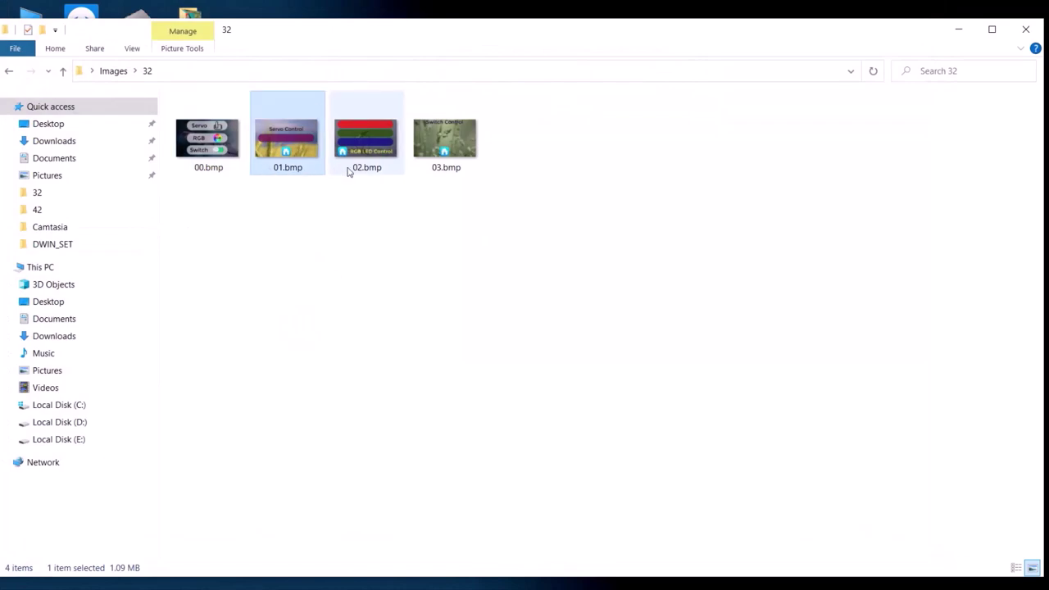
pyautogui.click(338, 169)
pyautogui.click(433, 173)
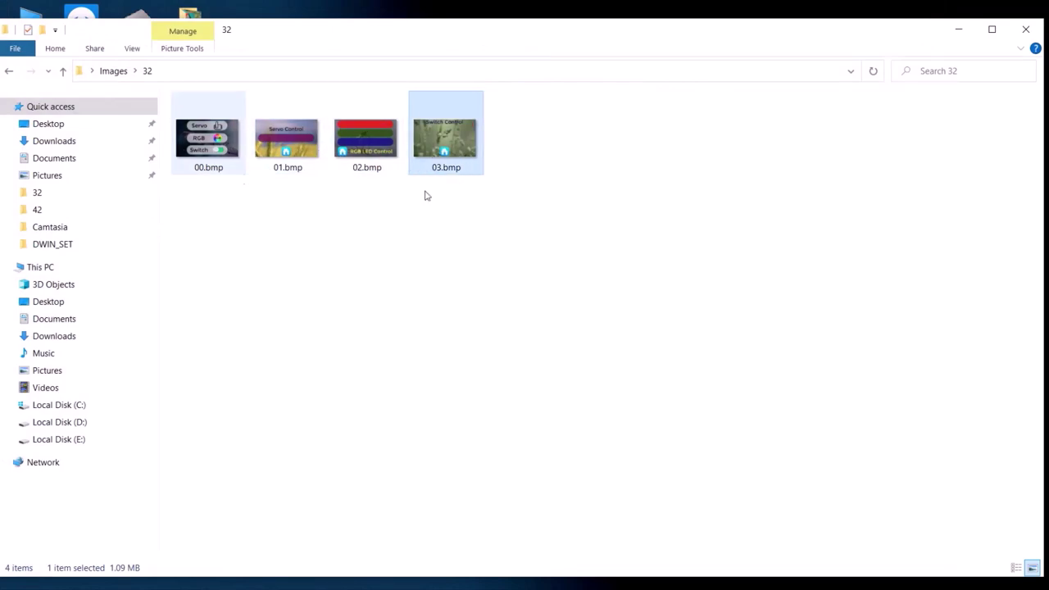
pyautogui.click(482, 257)
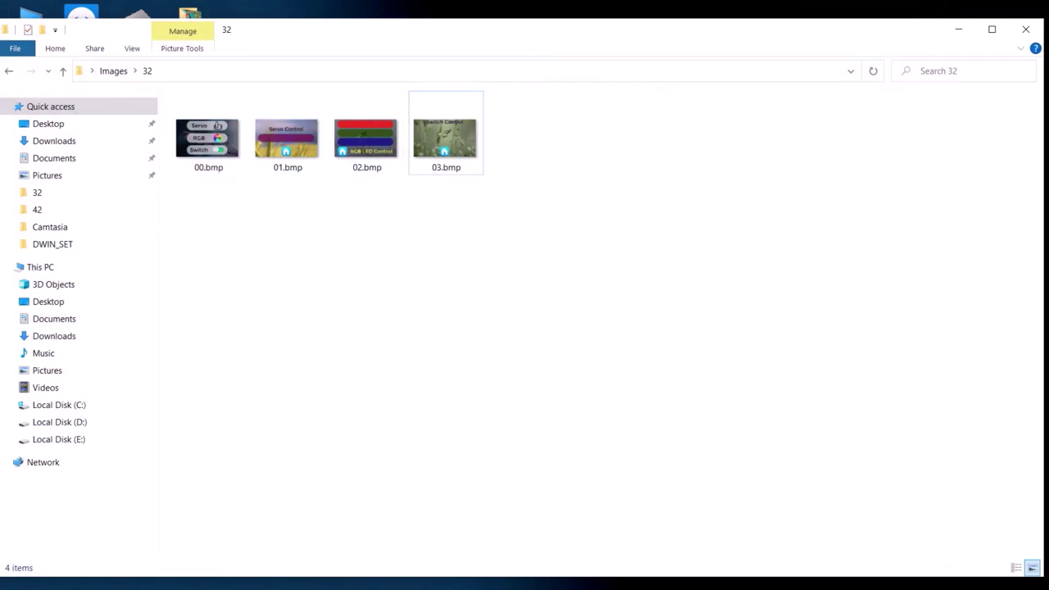
pyautogui.click(1031, 33)
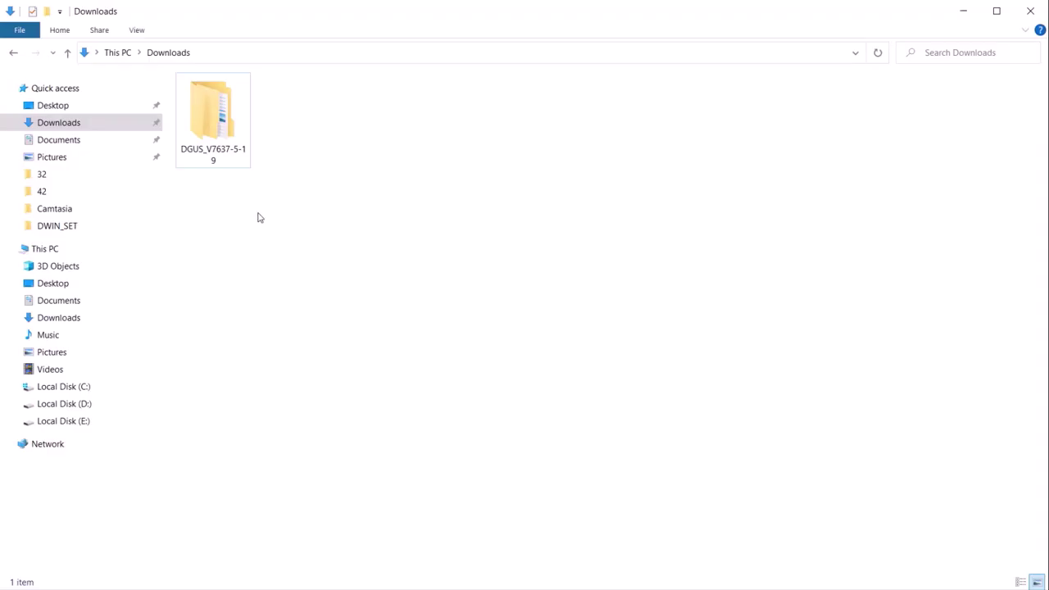
# Step: Launch DGUS_V7.637.exe from the DGUS_V7637 folder inside Downloads
pyautogui.click(209, 127)
pyautogui.doubleClick(209, 127)
pyautogui.doubleClick(210, 104)
pyautogui.doubleClick(211, 102)
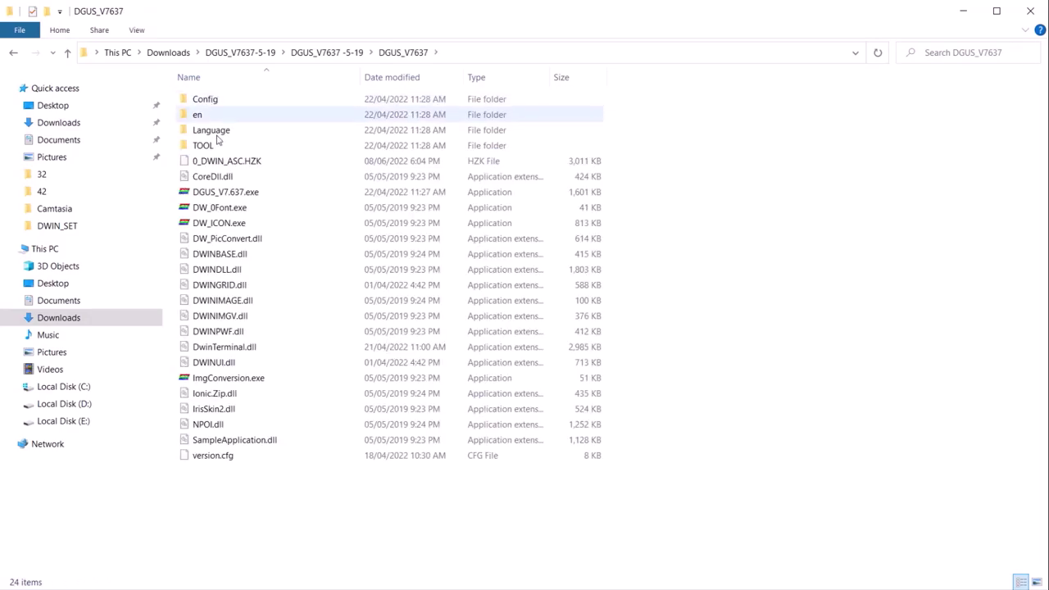
pyautogui.click(232, 194)
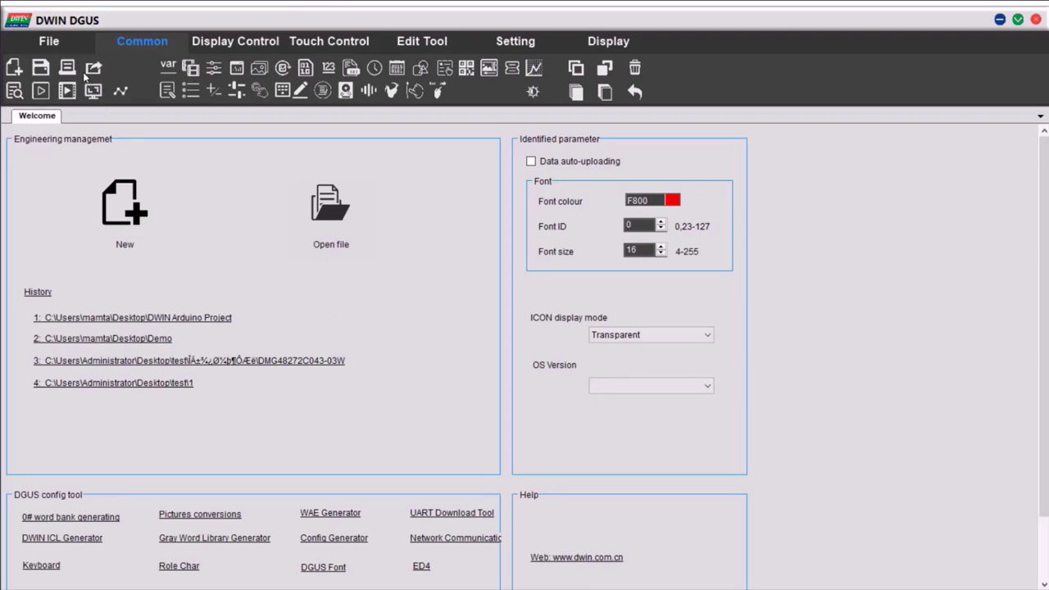
# Step: Create a new project with 800X480 resolution, stored in the desktop folder DWIN LCD Arduino Project
pyautogui.click(49, 49)
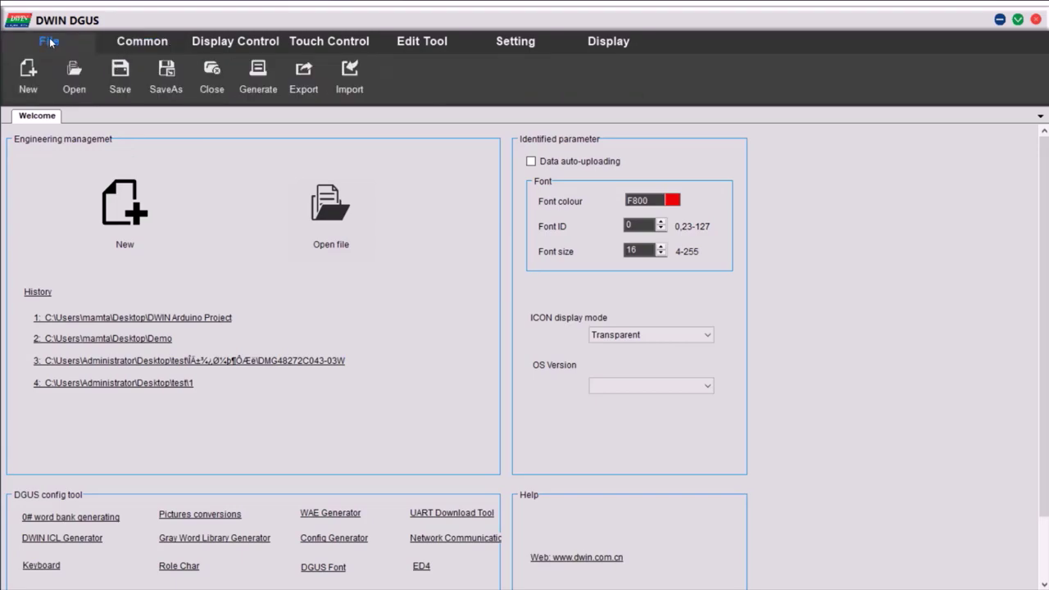
pyautogui.click(127, 220)
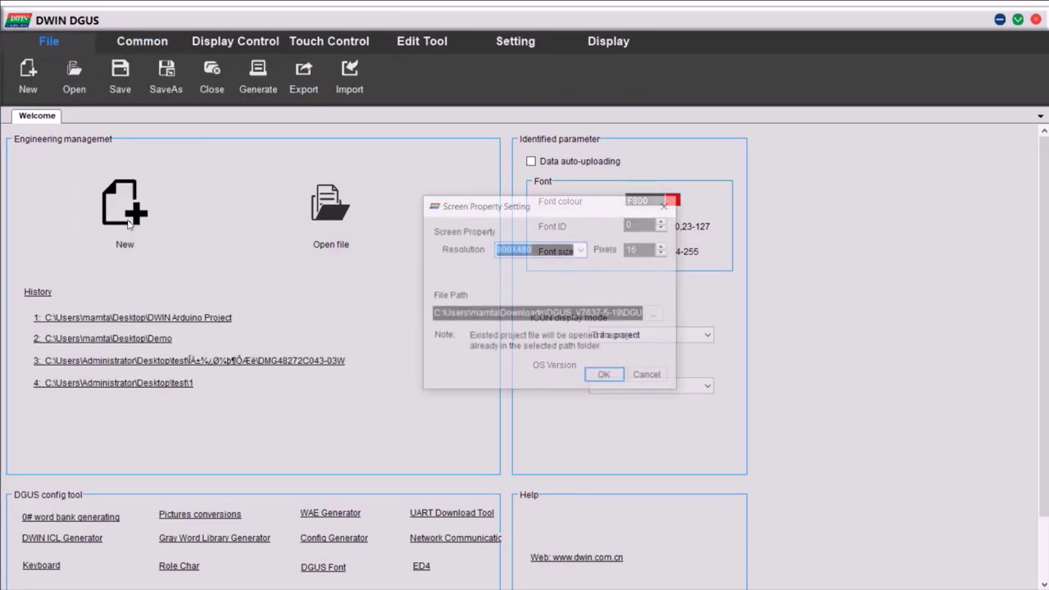
pyautogui.click(582, 249)
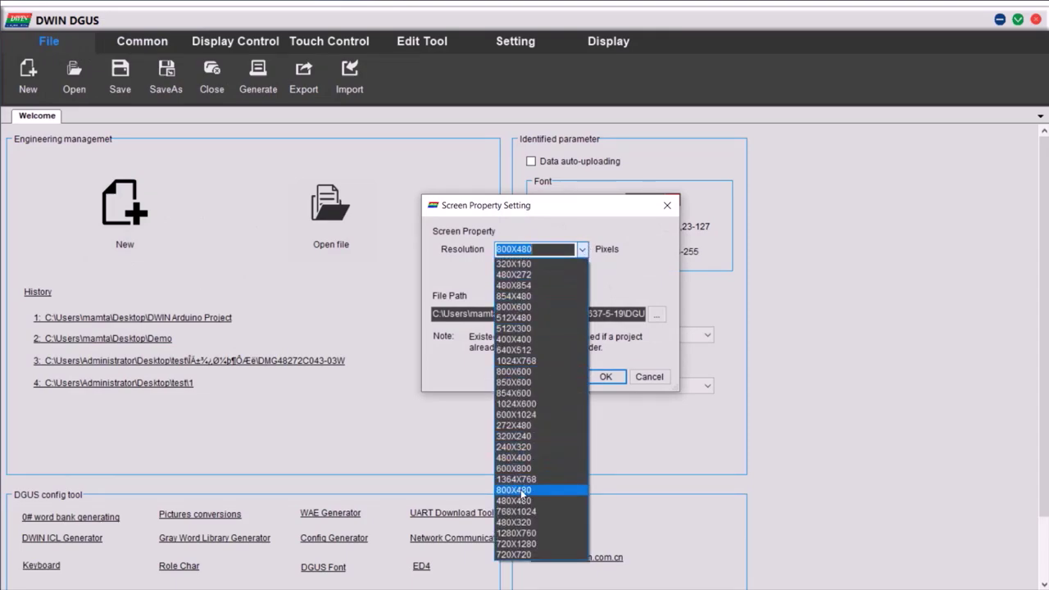
pyautogui.click(521, 490)
pyautogui.click(656, 315)
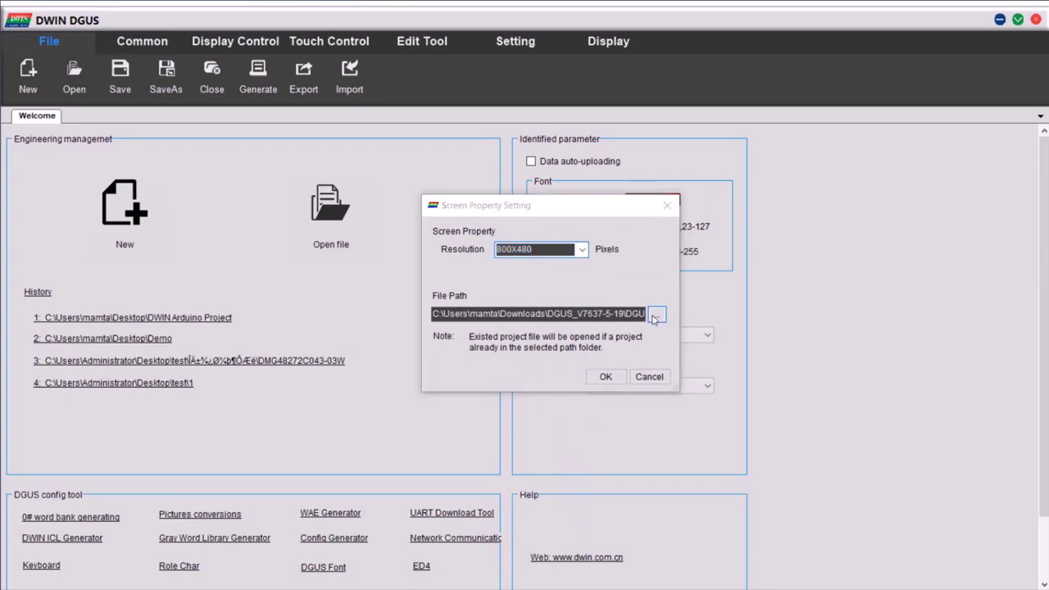
pyautogui.click(486, 368)
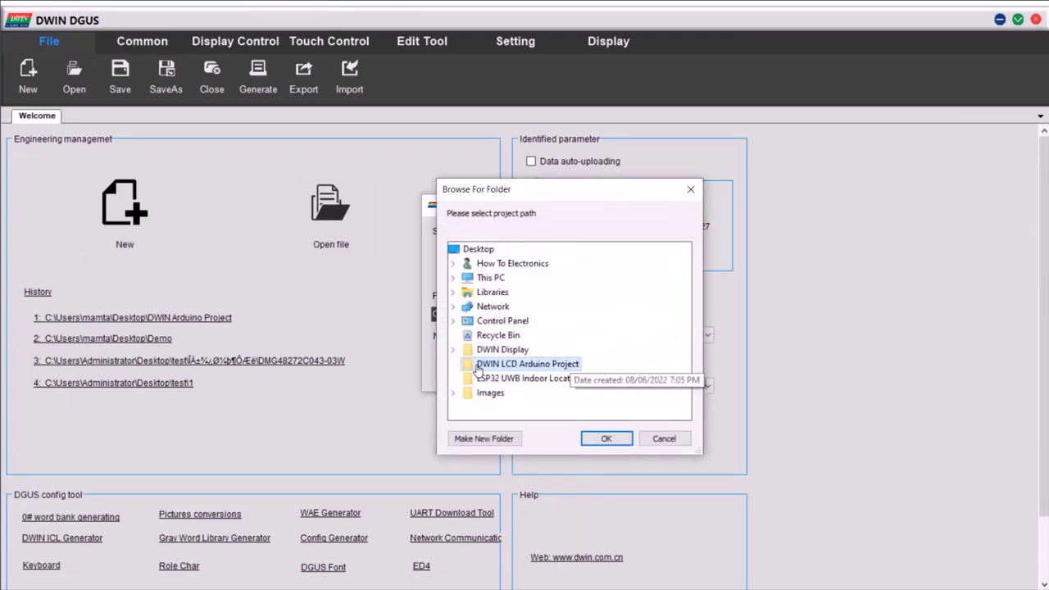
pyautogui.click(601, 440)
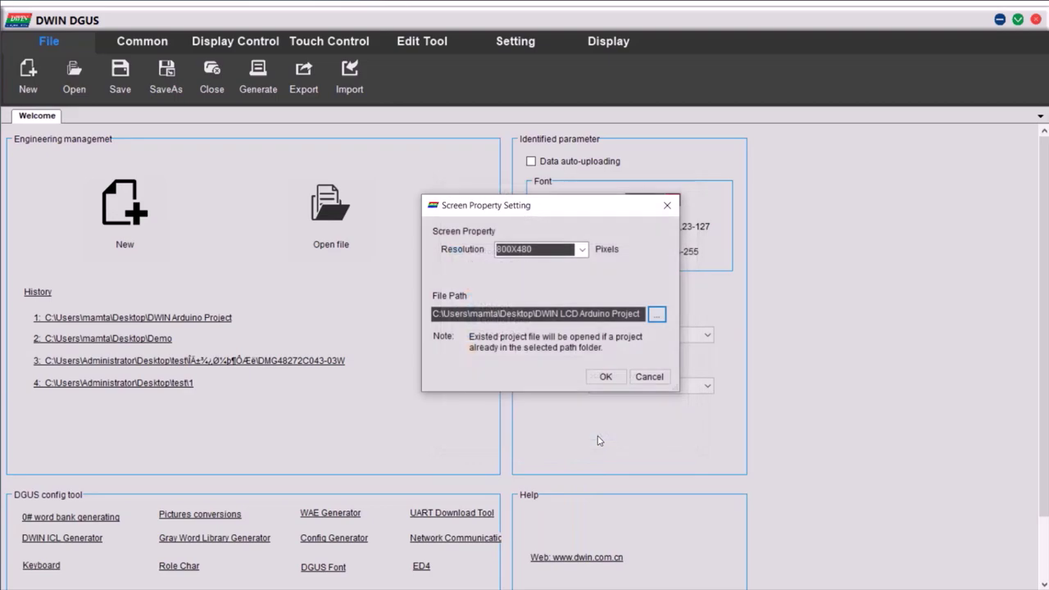
pyautogui.click(603, 380)
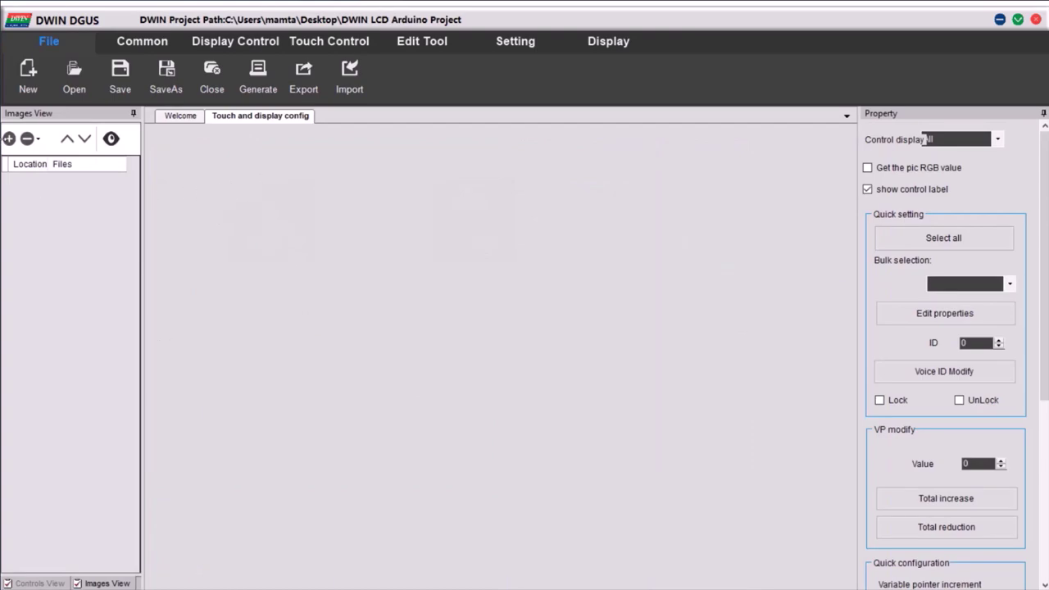
# Step: Add the background images 00.bmp to 03.bmp from Images subfolder 32 to the project
pyautogui.click(8, 138)
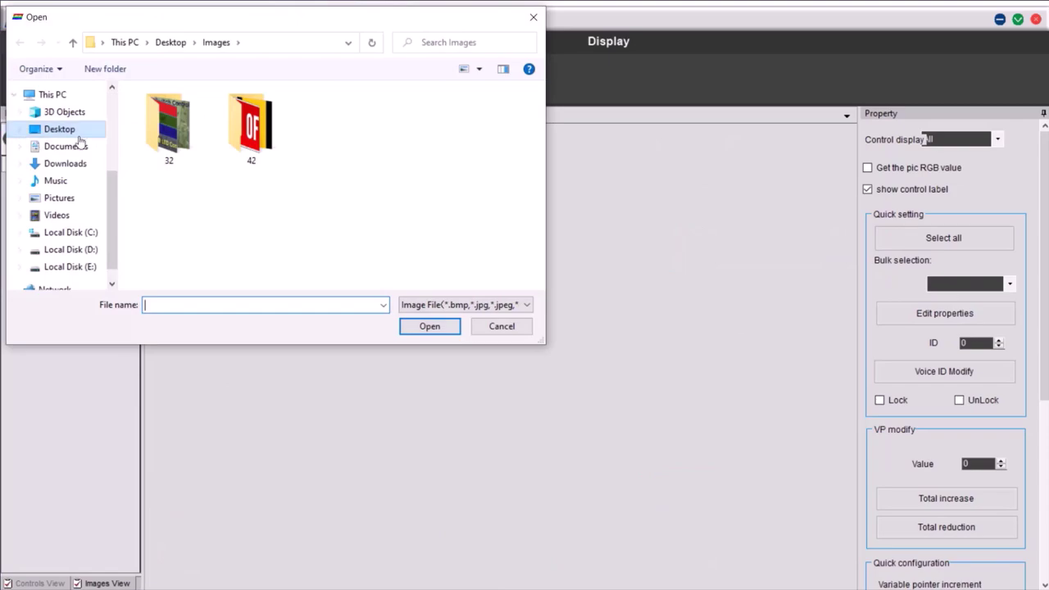
pyautogui.doubleClick(168, 124)
pyautogui.moveTo(461, 192); pyautogui.dragTo(148, 139)
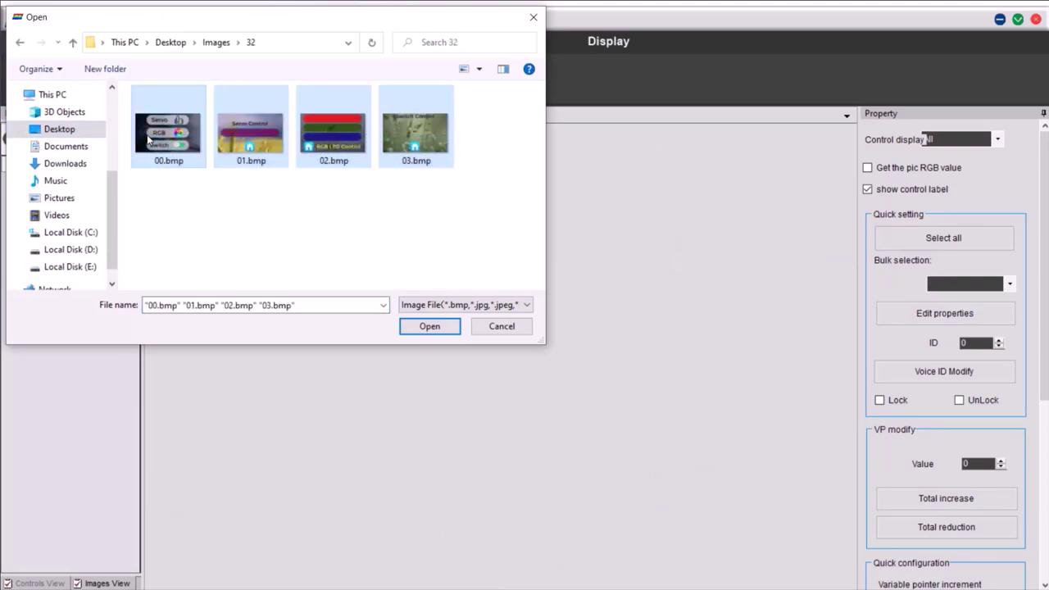
pyautogui.click(436, 324)
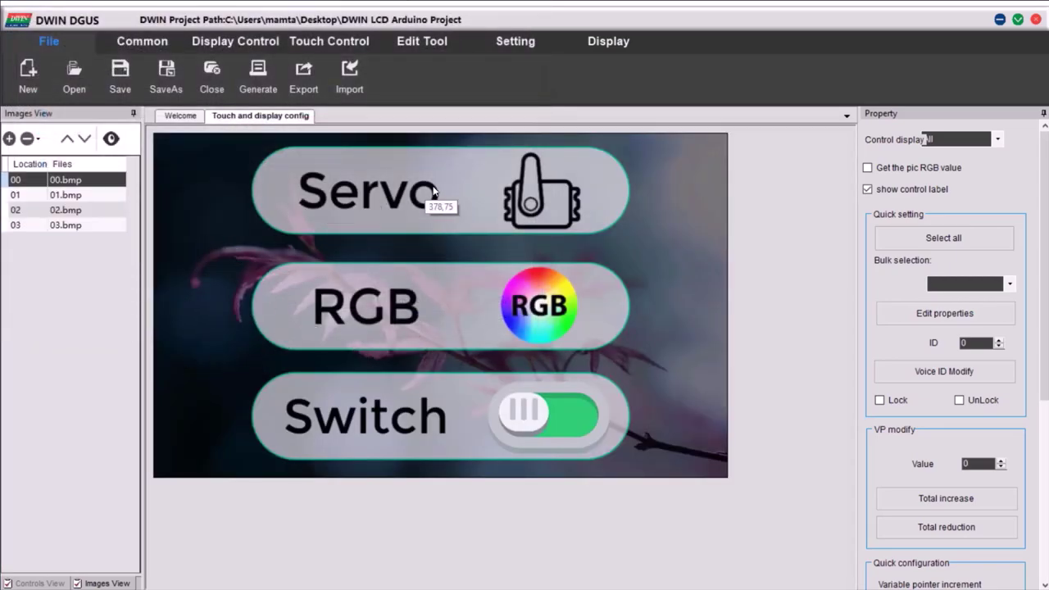
# Step: View the imported pages 01.bmp, 02.bmp and 03.bmp one after another
pyautogui.click(55, 195)
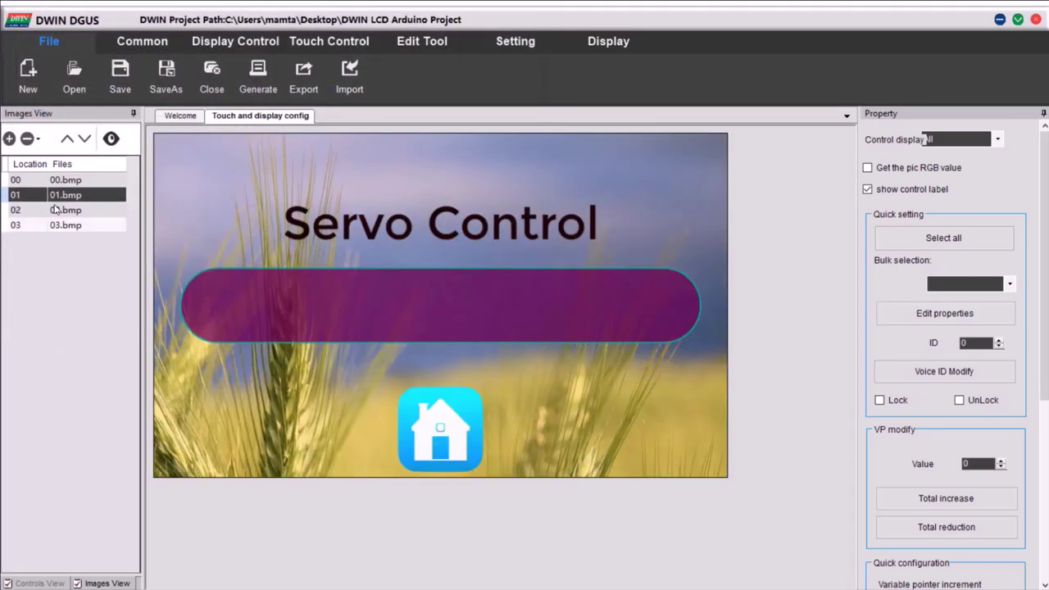
pyautogui.click(55, 210)
pyautogui.click(52, 225)
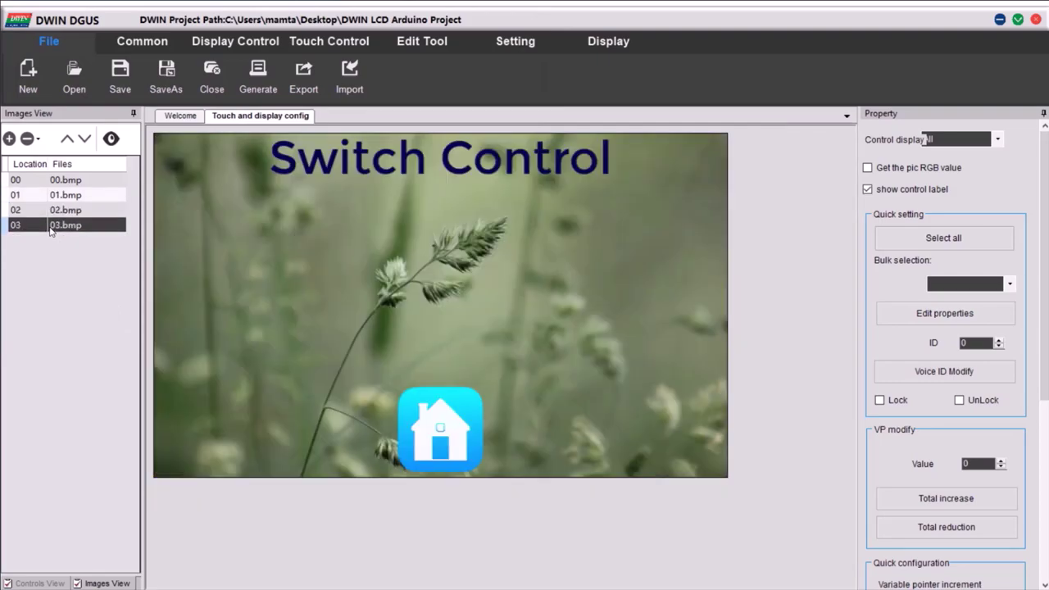
# Step: Open the DGUS configuration tool (DwinPCKits) from the settings and switch it to the ICL Tool
pyautogui.click(593, 43)
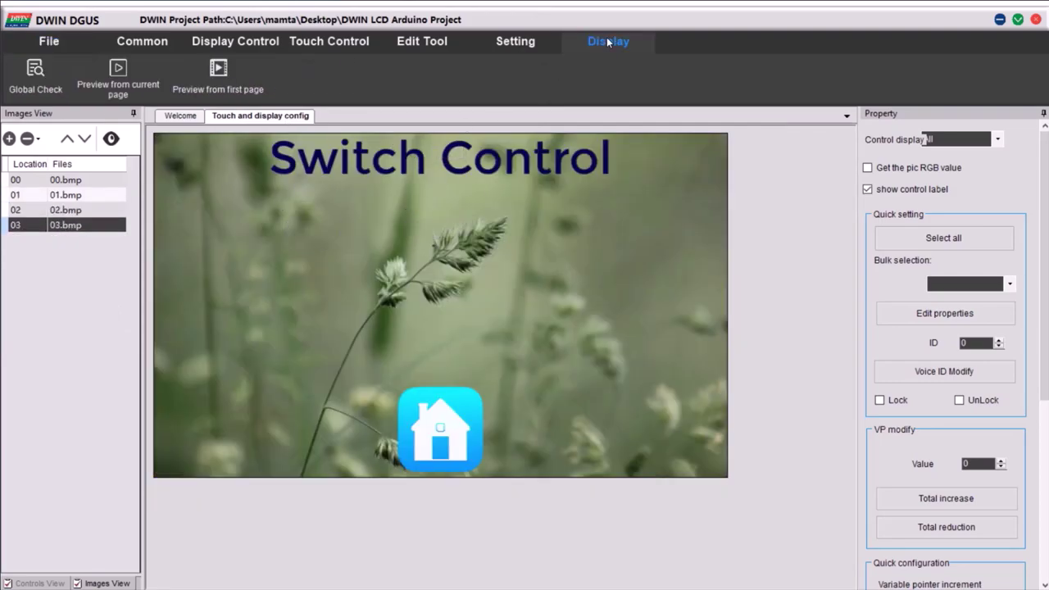
pyautogui.click(526, 50)
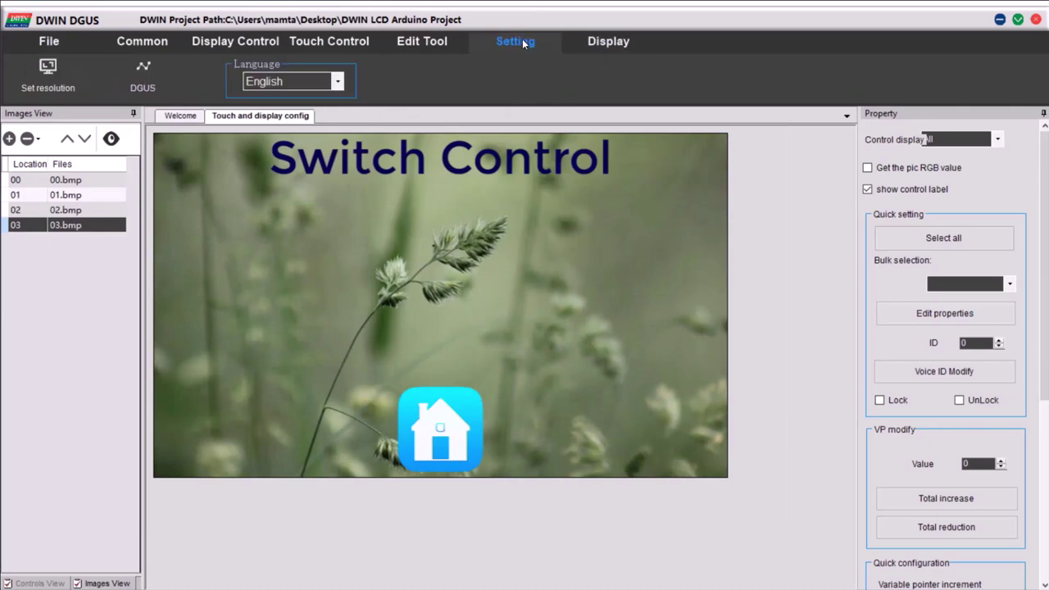
pyautogui.click(141, 77)
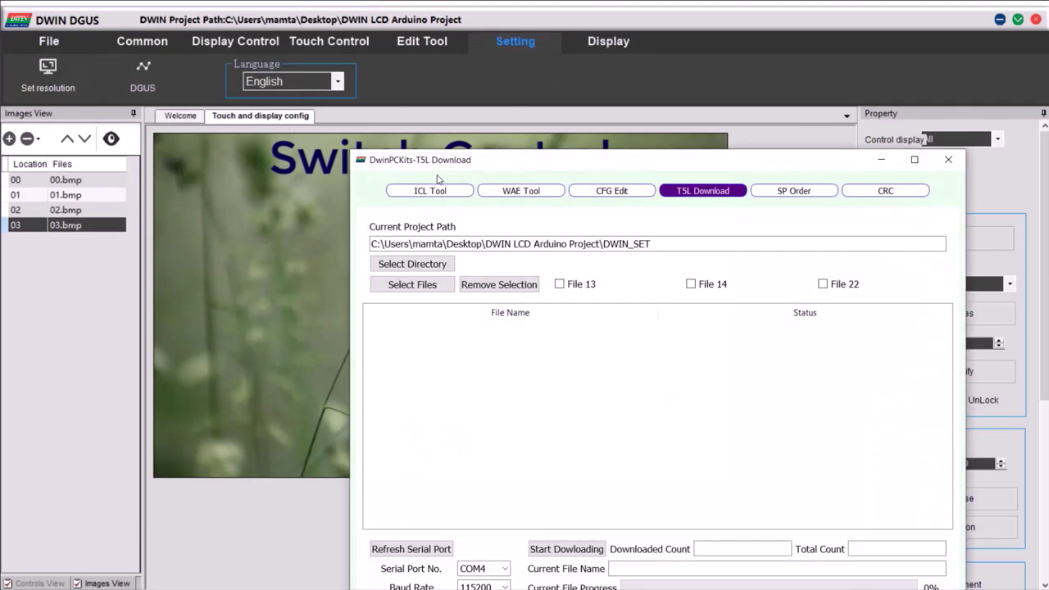
pyautogui.moveTo(451, 167); pyautogui.dragTo(316, 110)
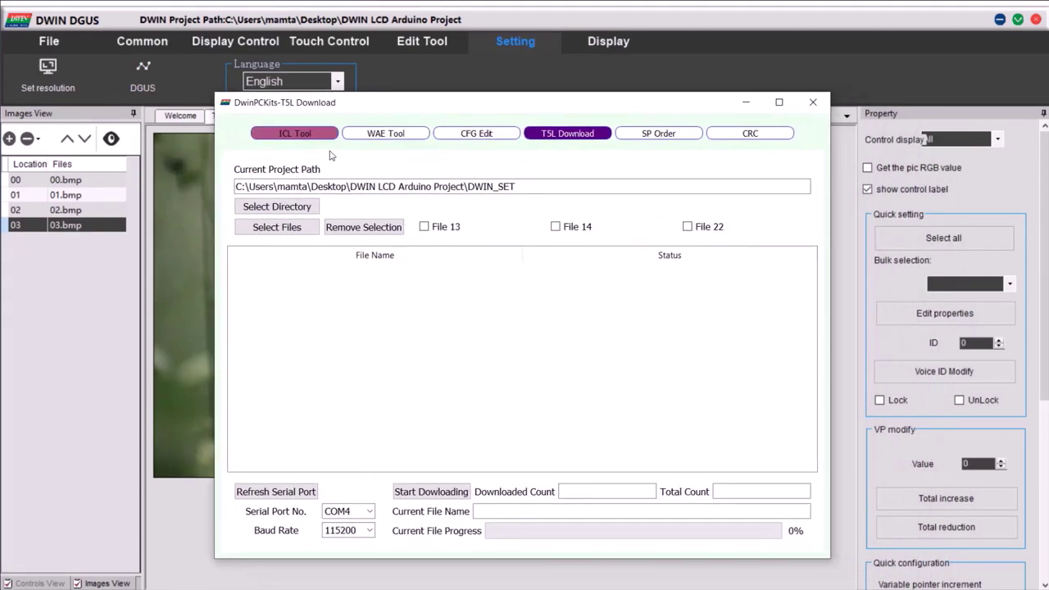
pyautogui.click(299, 135)
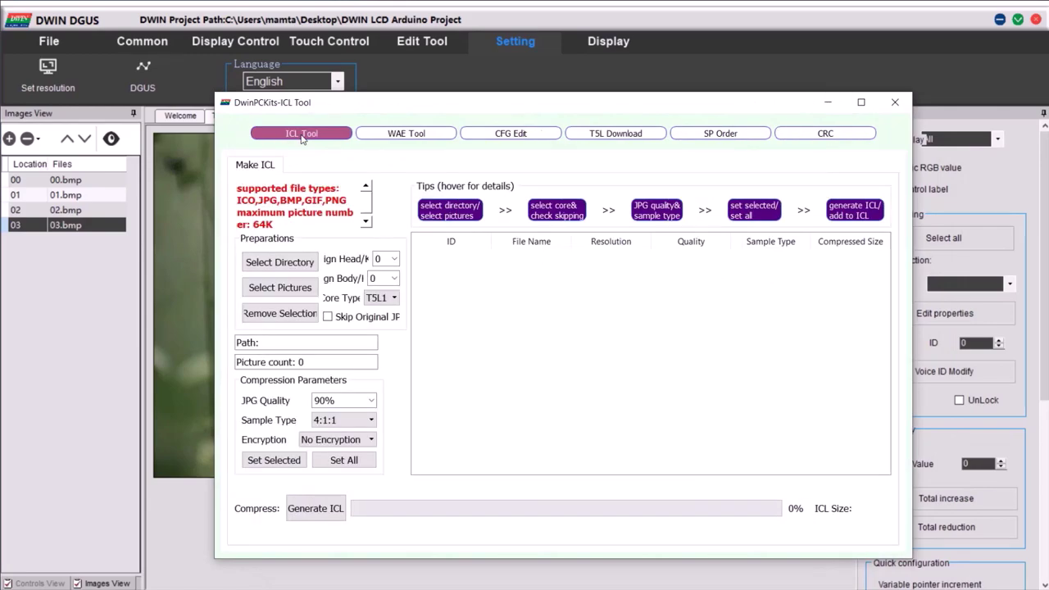
# Step: Load 00.bmp to 03.bmp from the project's DWIN_SET folder and generate an ICL file named 32 there
pyautogui.click(279, 288)
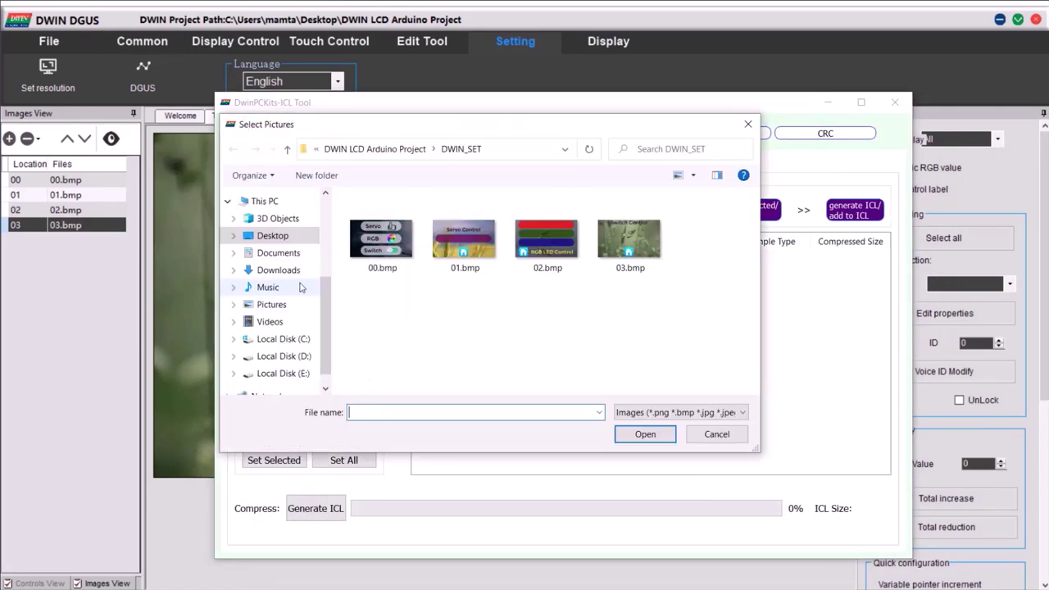
pyautogui.hotkey('ctrl', 'a')
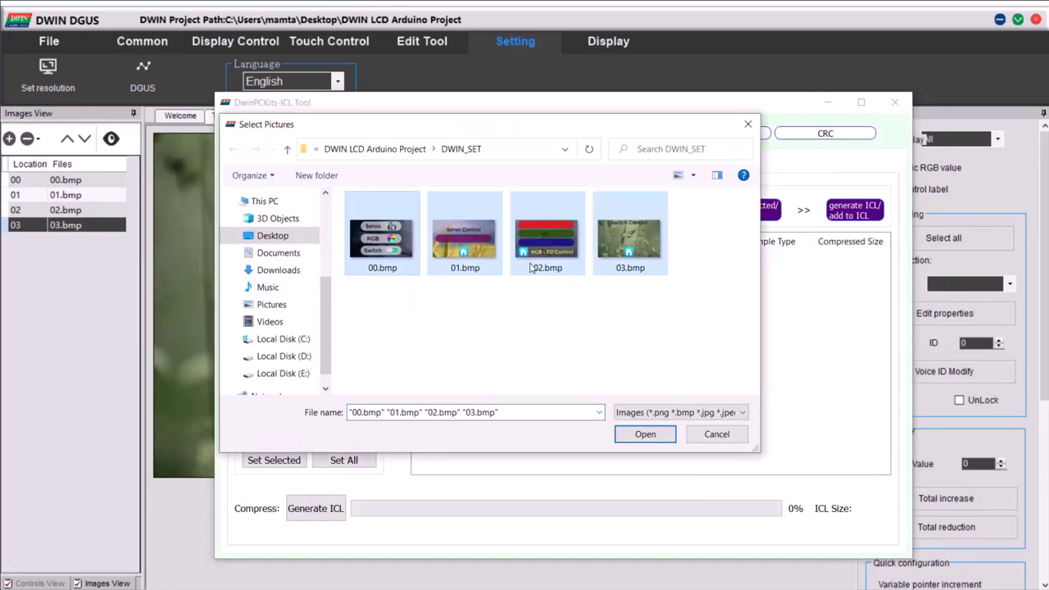
pyautogui.click(645, 434)
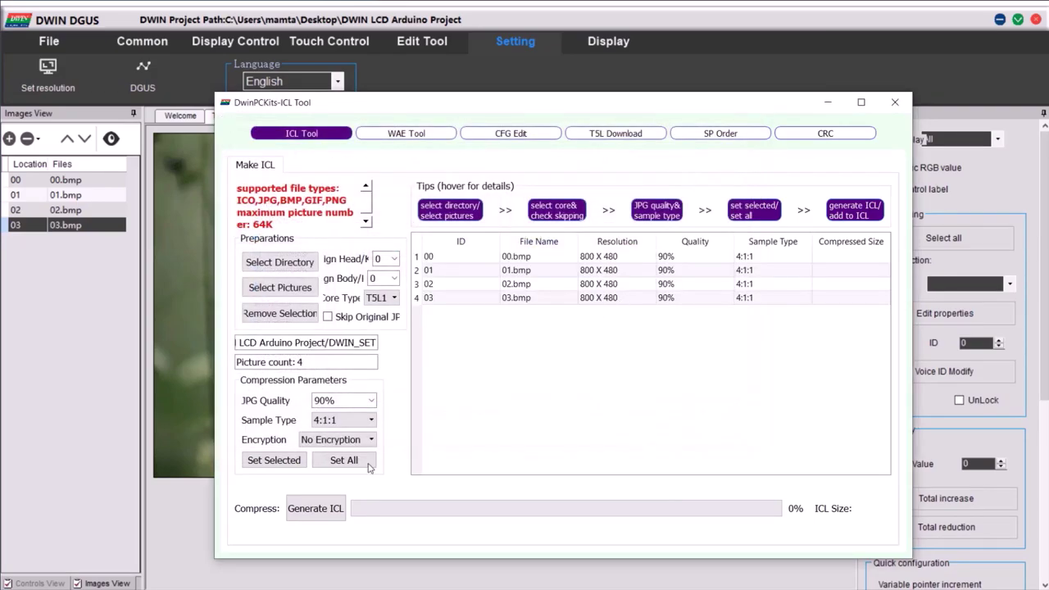
pyautogui.click(306, 510)
pyautogui.write('32')
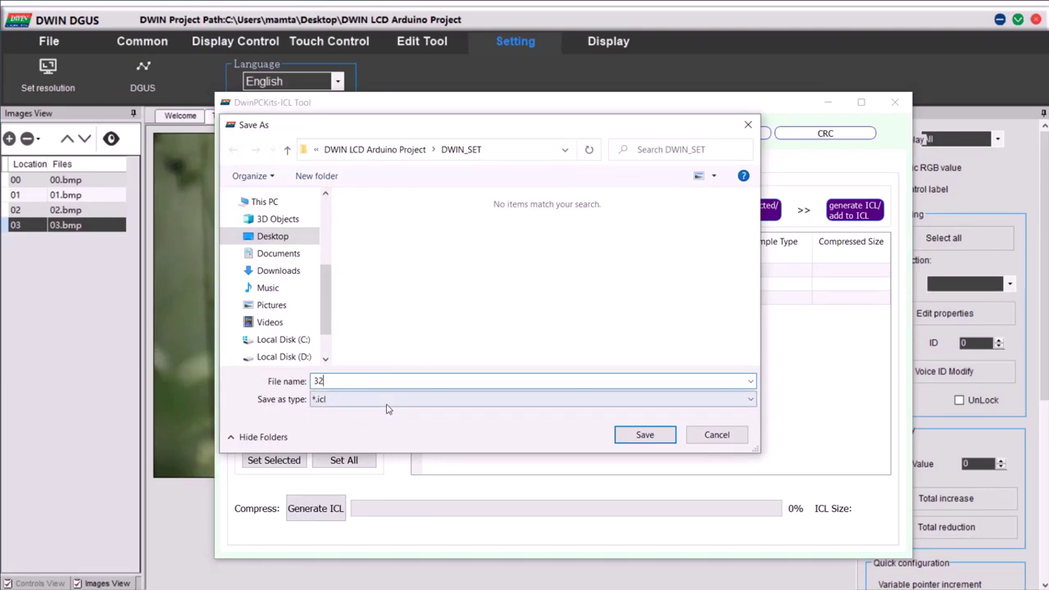
pyautogui.click(641, 435)
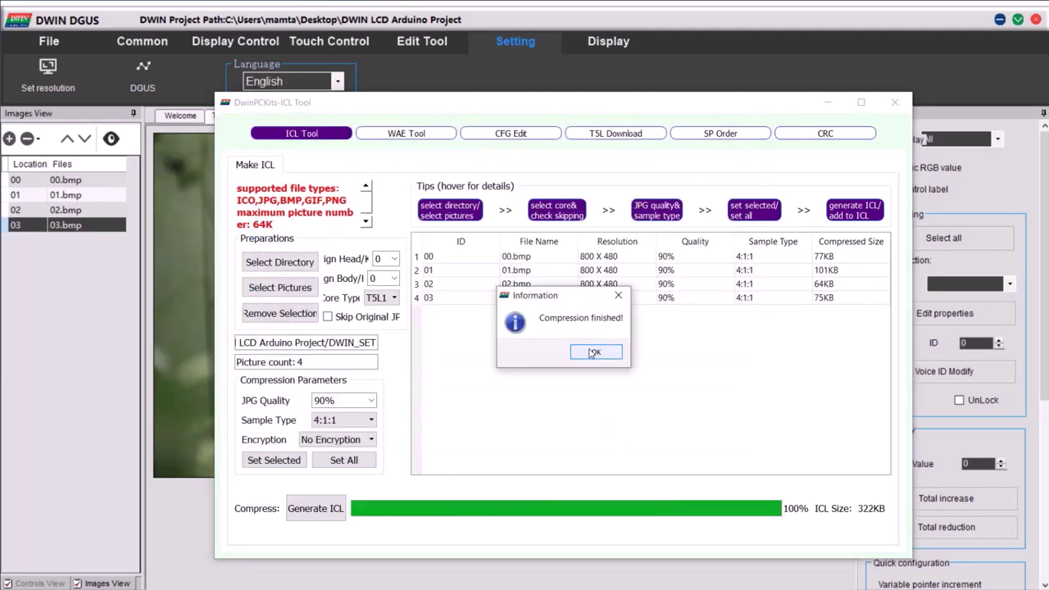
# Step: Close the ICL Tool and inspect the background images and the generated 32.icl in the project's DWIN_SET folder
pyautogui.click(592, 353)
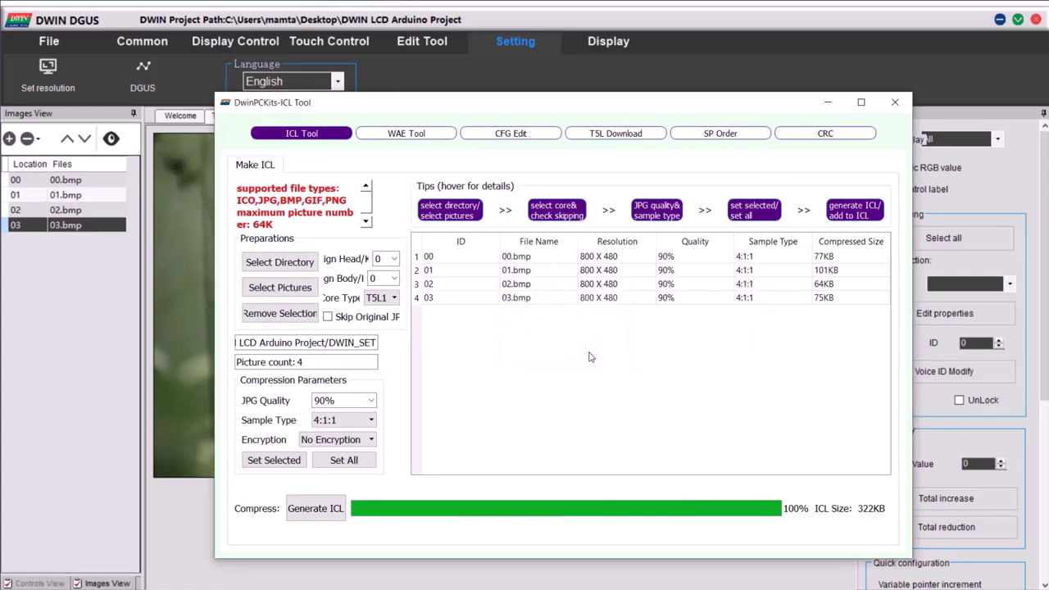
pyautogui.click(895, 102)
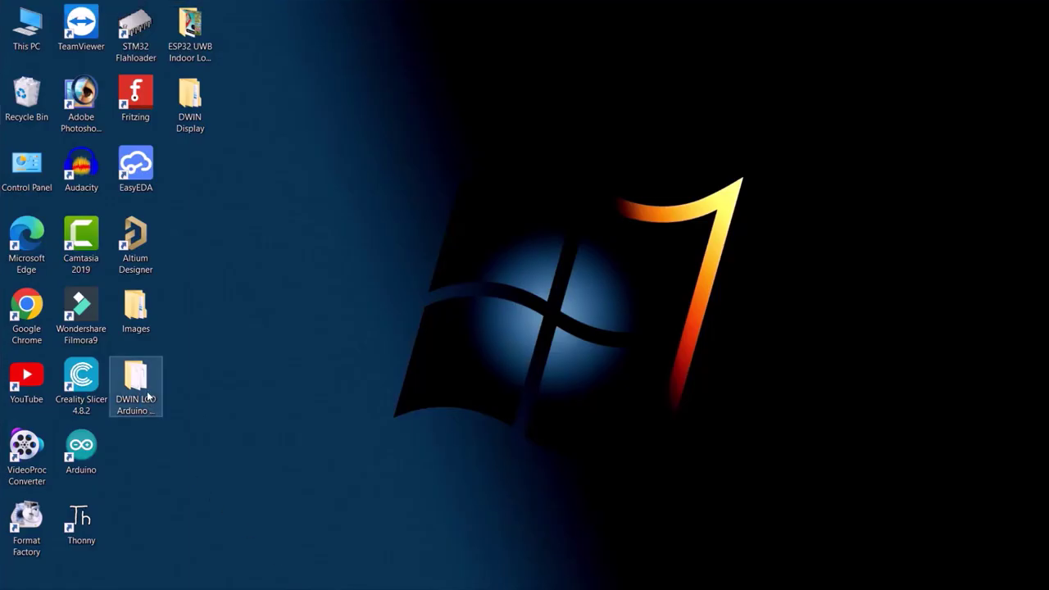
pyautogui.doubleClick(148, 397)
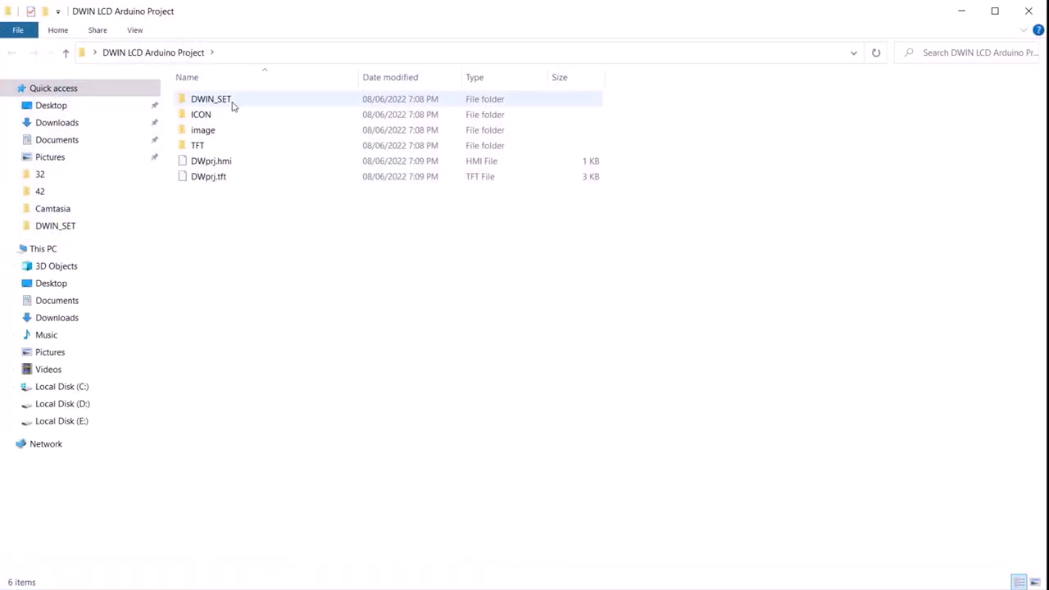
pyautogui.click(233, 105)
pyautogui.doubleClick(233, 105)
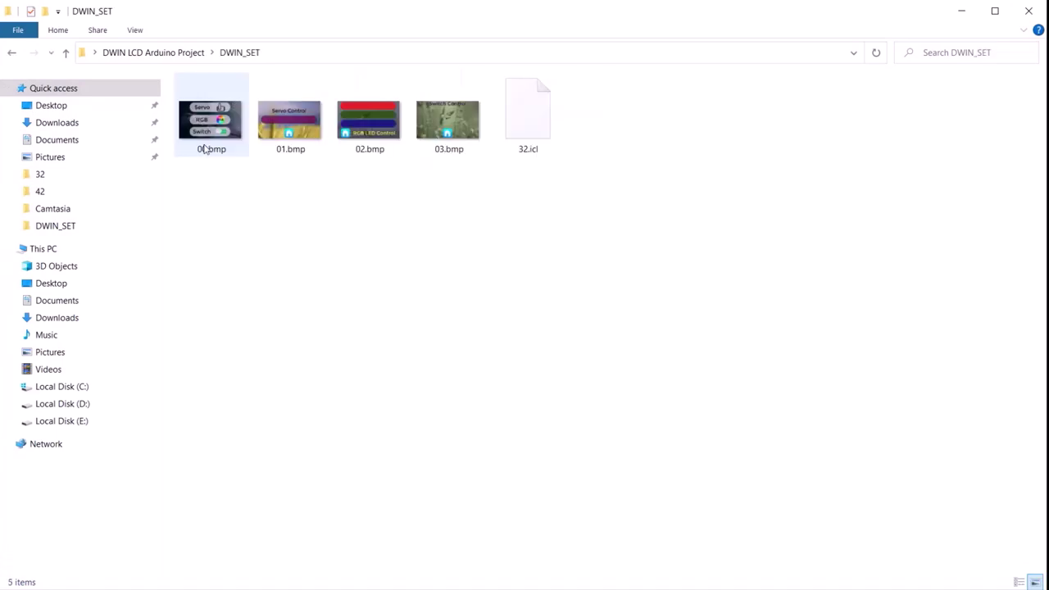
pyautogui.click(233, 105)
pyautogui.click(316, 130)
pyautogui.click(365, 129)
pyautogui.click(447, 133)
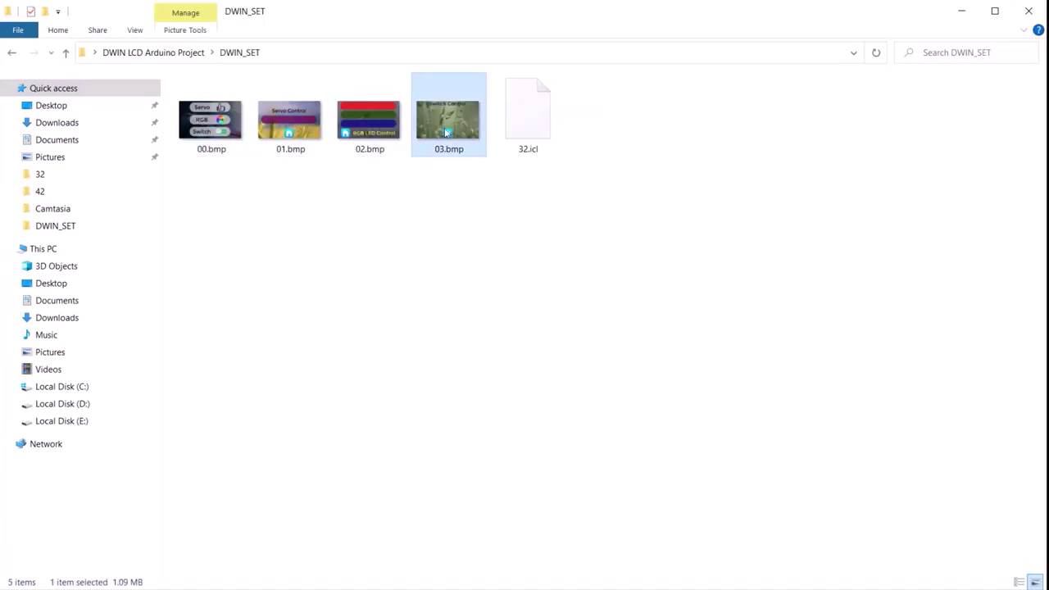
pyautogui.click(538, 124)
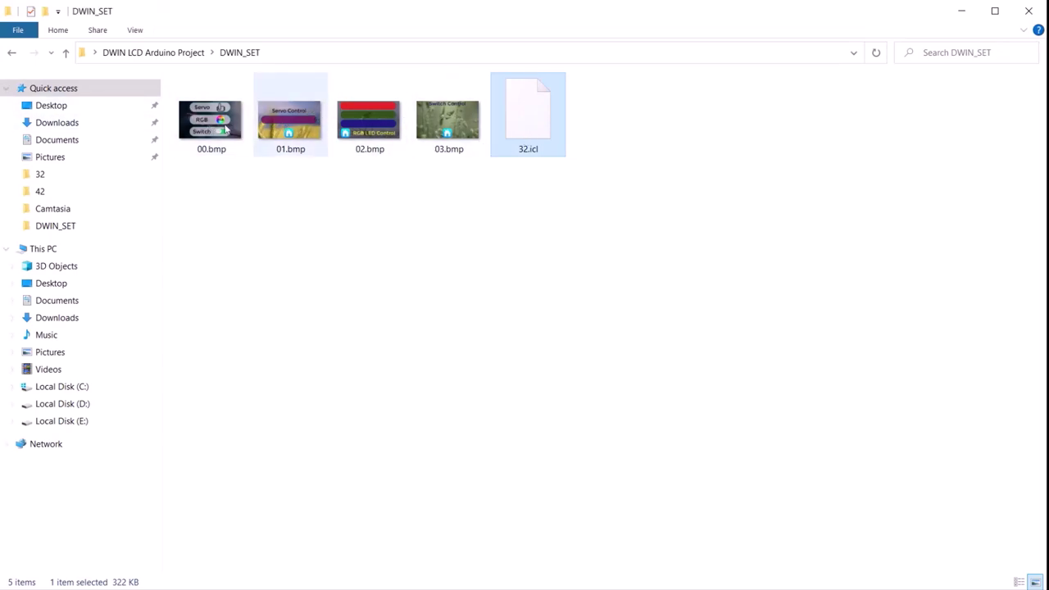
pyautogui.click(961, 11)
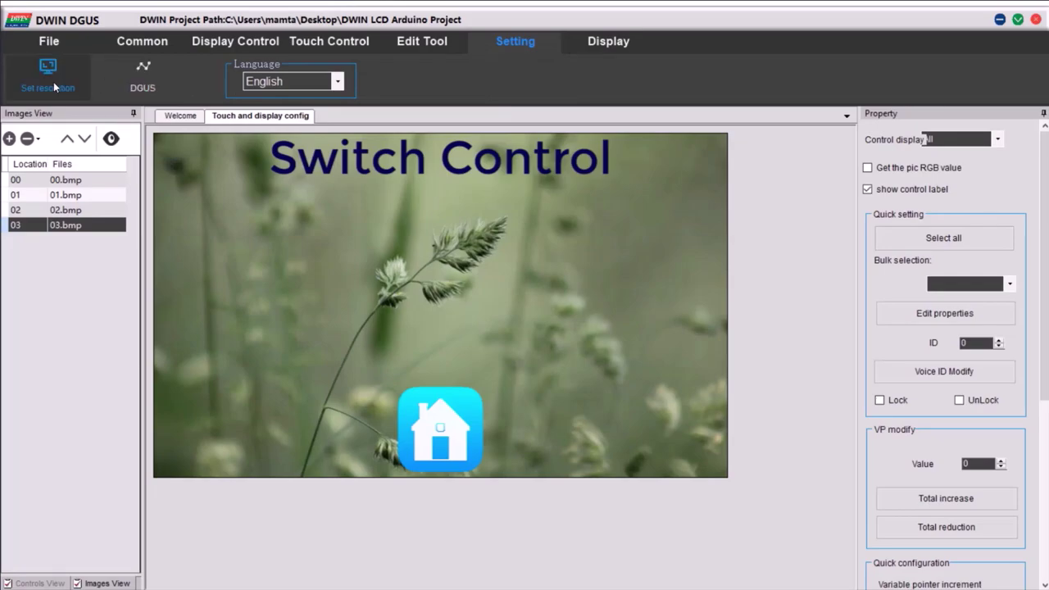
# Step: Reopen the DGUS configuration tool and switch it to the ICL Tool, moving its window fully into view
pyautogui.click(139, 85)
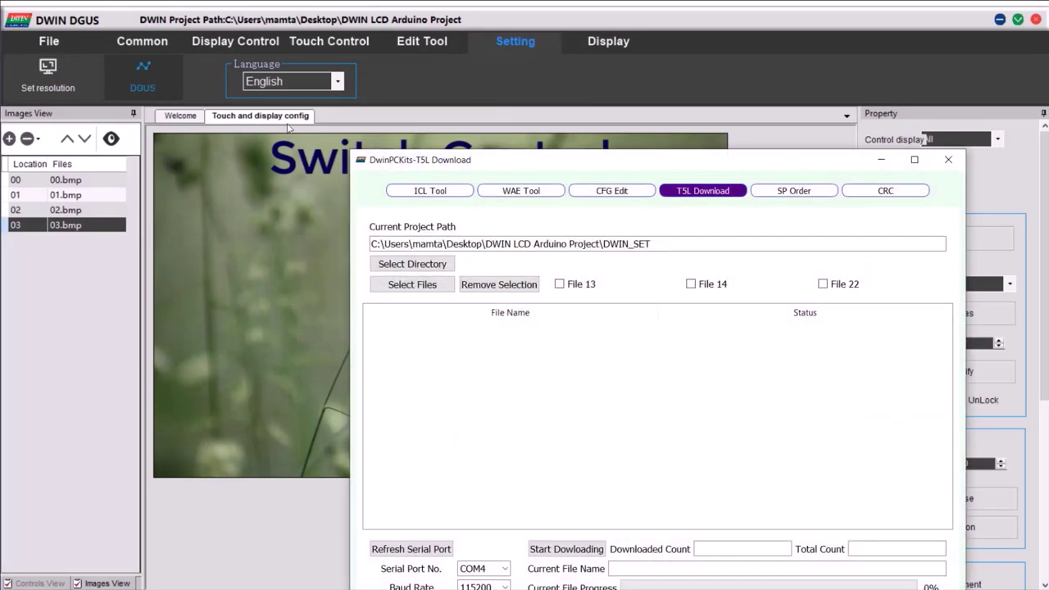
pyautogui.click(431, 192)
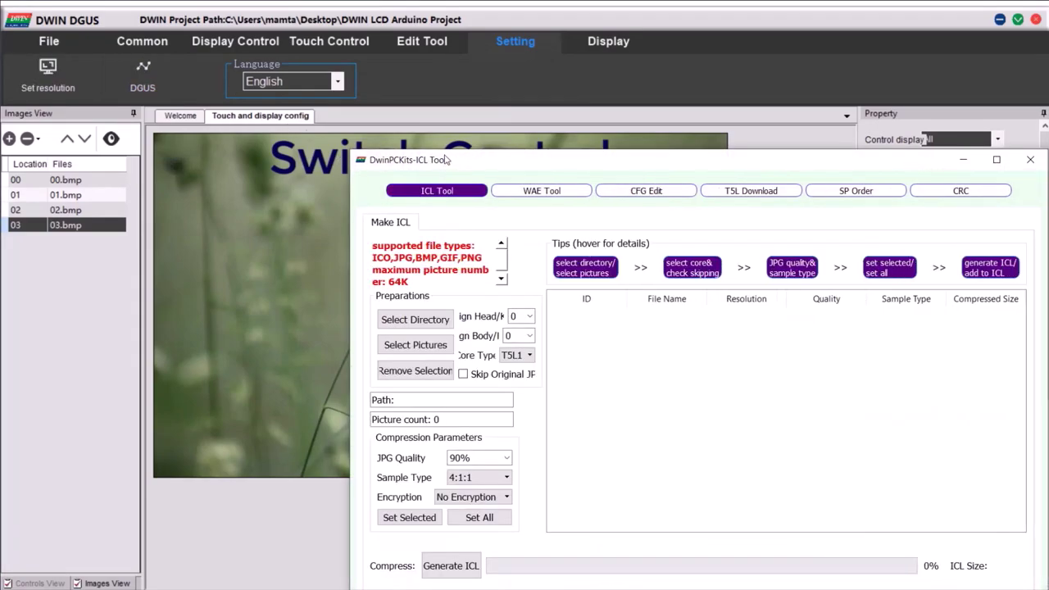
pyautogui.moveTo(442, 171); pyautogui.dragTo(352, 83)
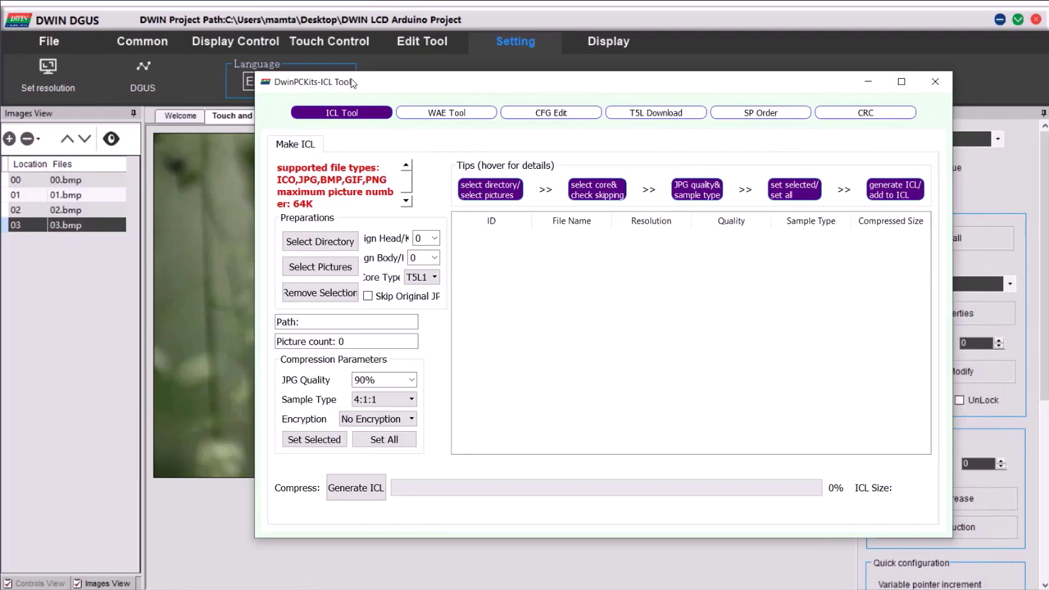
# Step: Load the icon pictures 00.png to 02.png from Images subfolder 42 on the Desktop into the ICL Tool
pyautogui.click(334, 268)
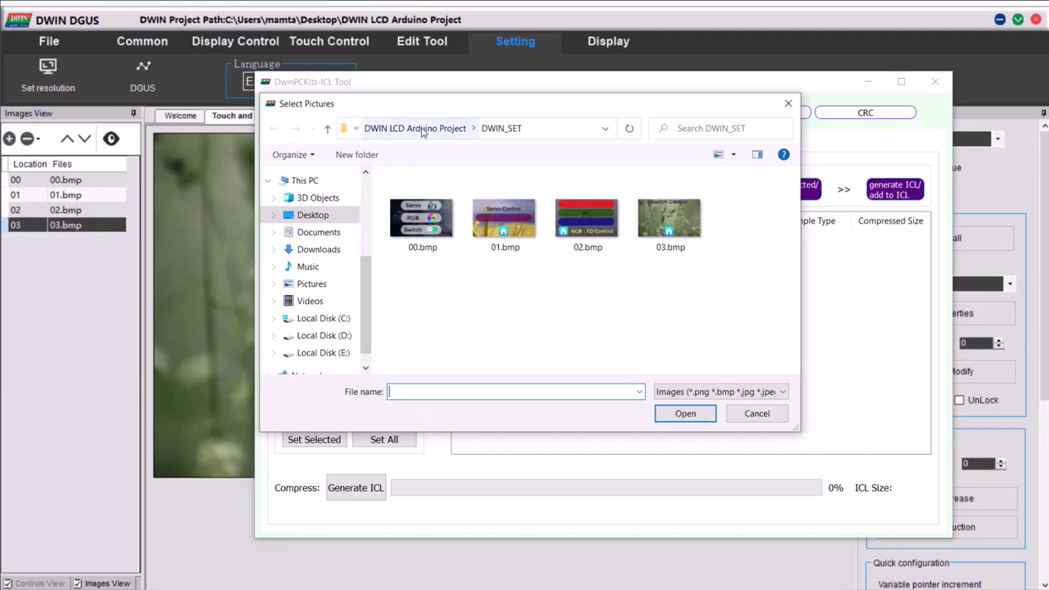
pyautogui.click(423, 129)
pyautogui.click(414, 129)
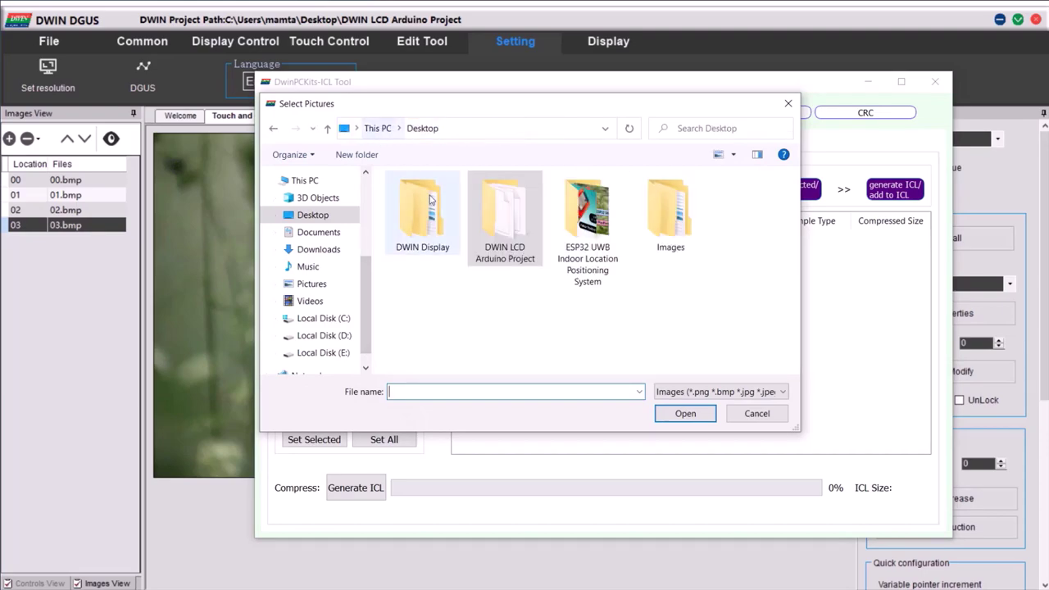
pyautogui.doubleClick(652, 216)
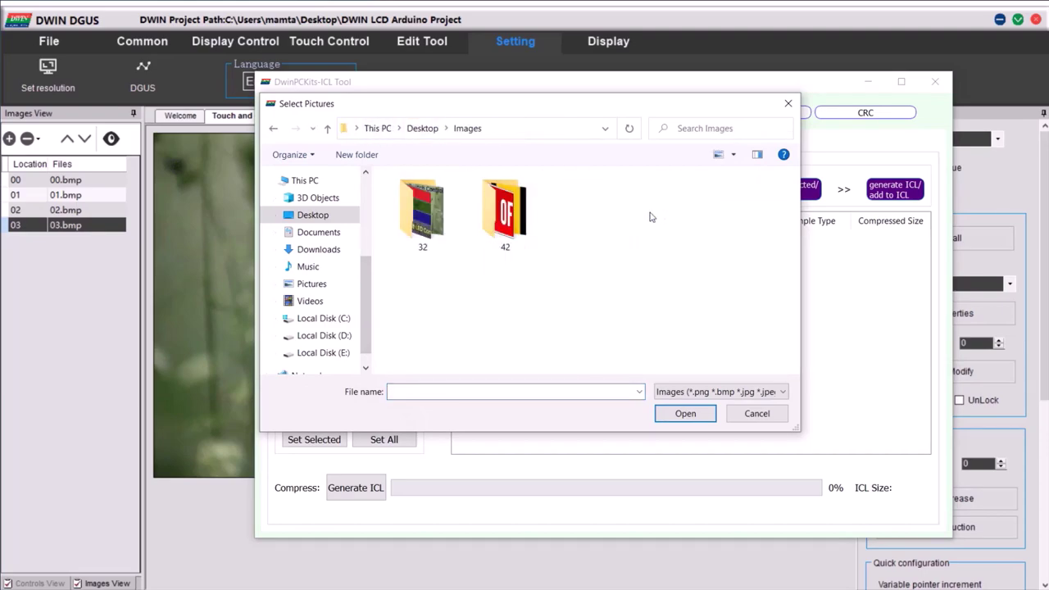
pyautogui.doubleClick(496, 211)
pyautogui.moveTo(651, 267); pyautogui.dragTo(426, 214)
pyautogui.click(685, 414)
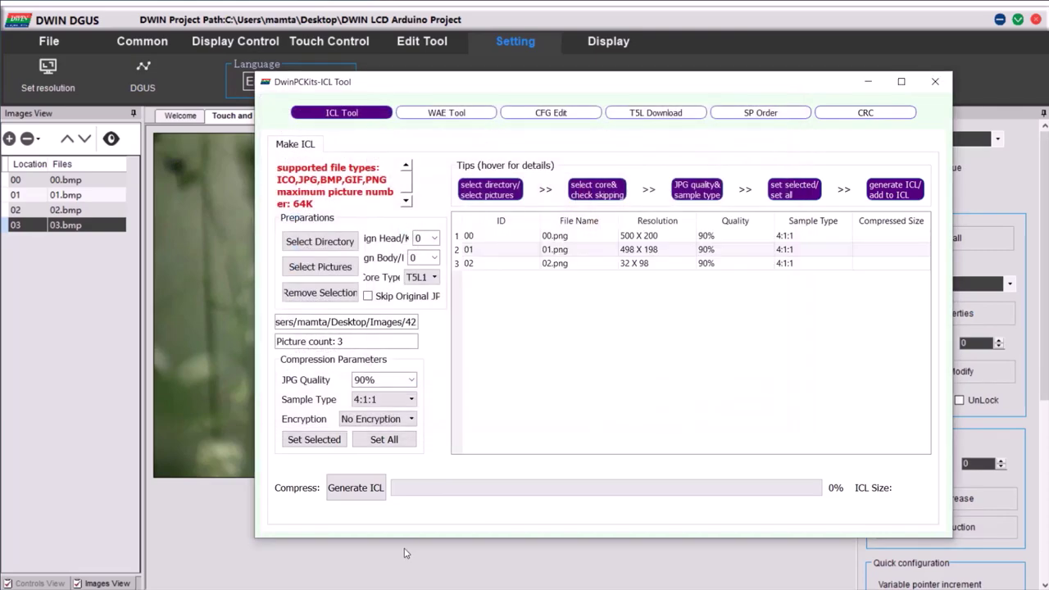
# Step: Generate an ICL file named 42 in the project's DWIN_SET folder, close the ICL Tool and check the file there
pyautogui.click(356, 489)
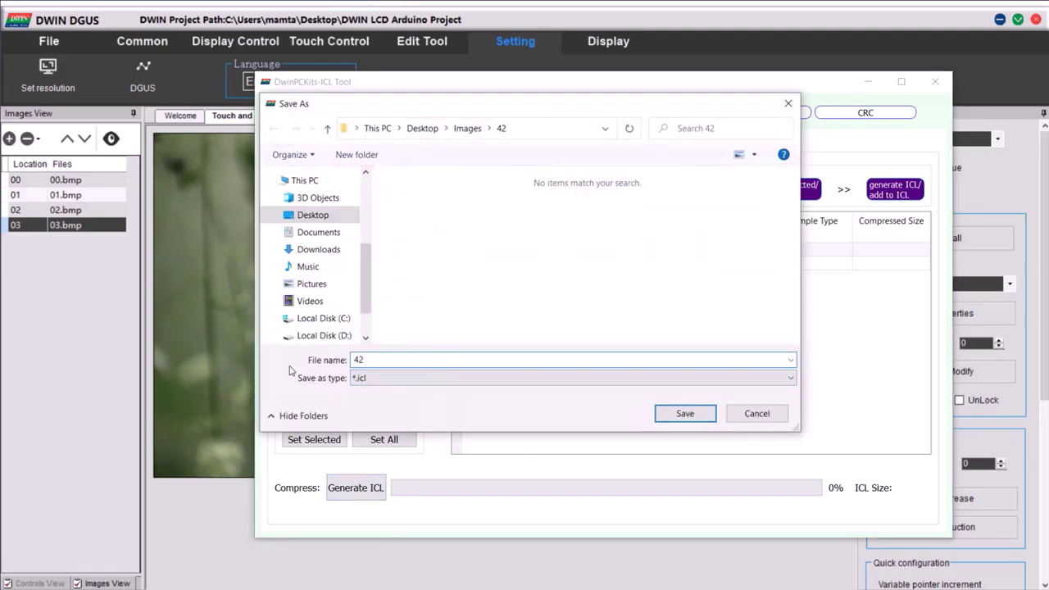
pyautogui.click(423, 129)
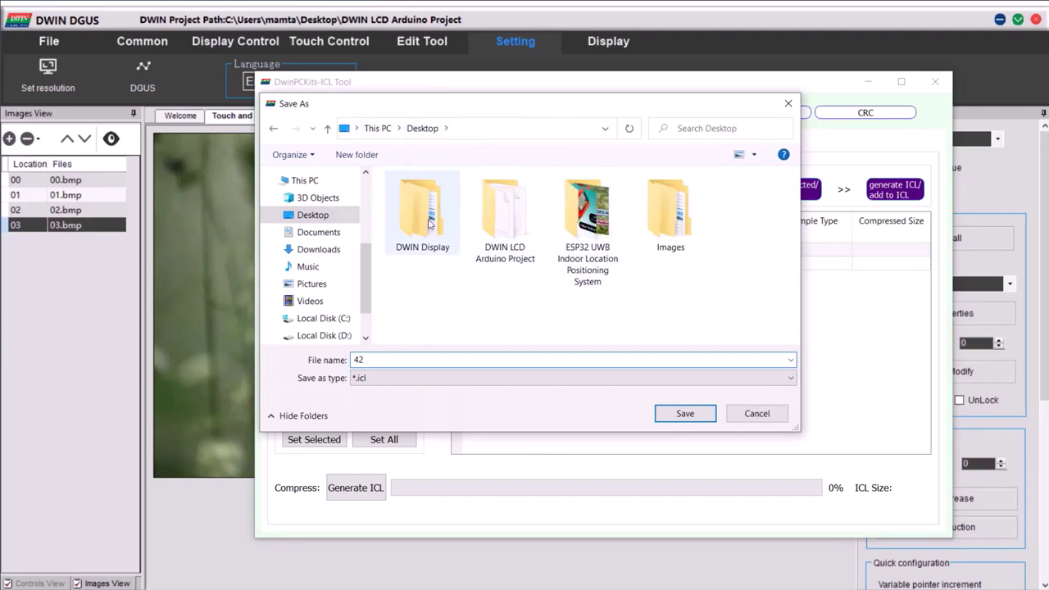
pyautogui.doubleClick(501, 209)
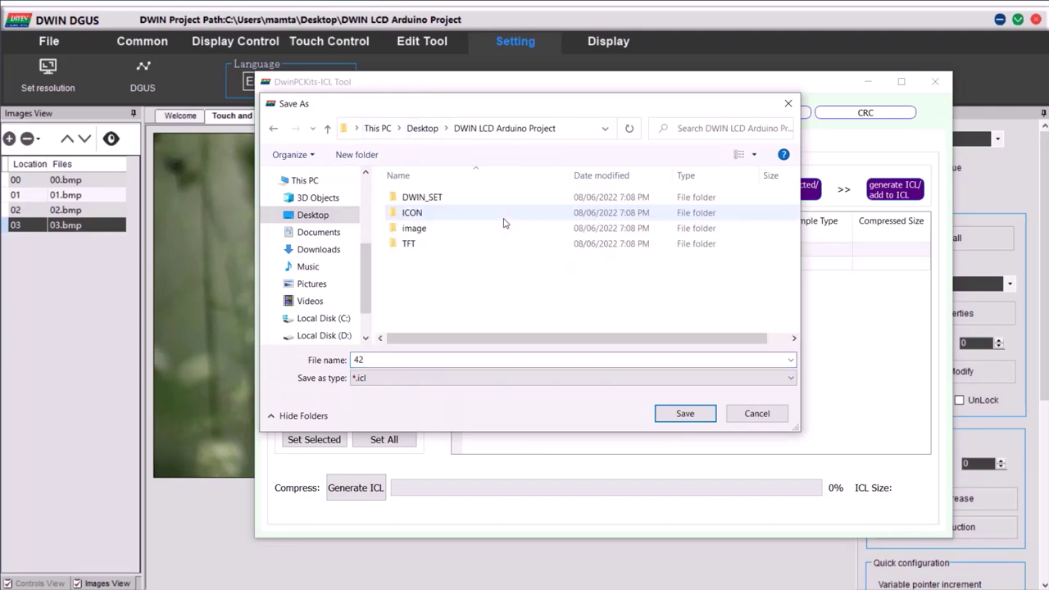
pyautogui.doubleClick(422, 198)
pyautogui.click(686, 415)
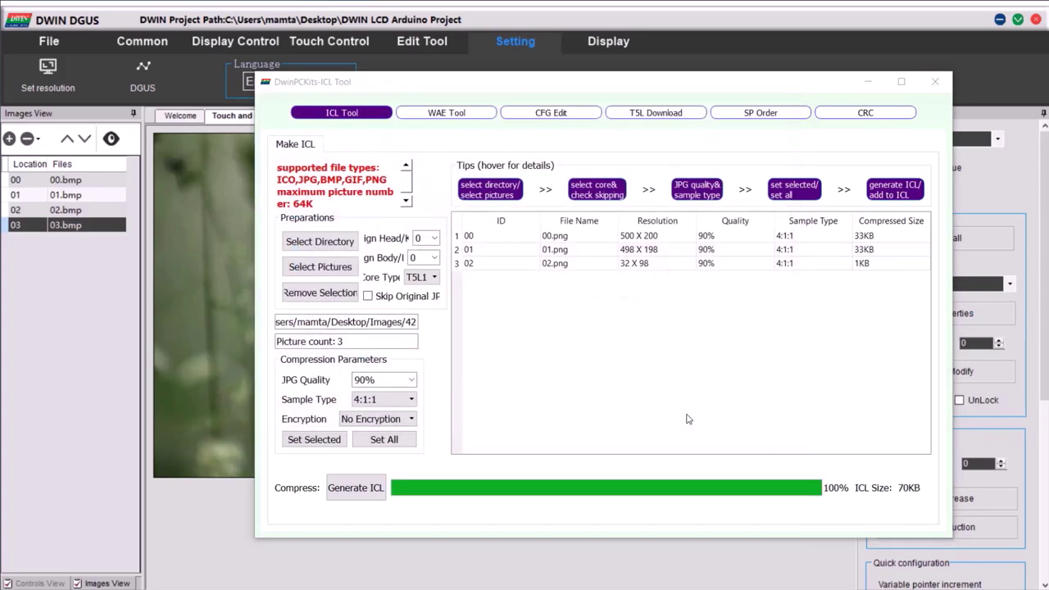
pyautogui.click(641, 333)
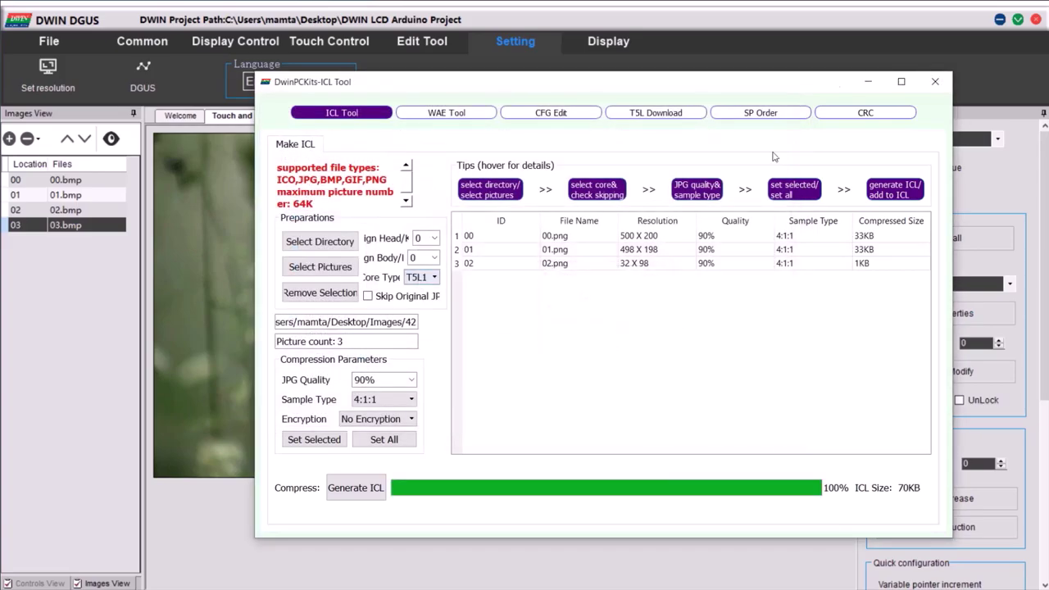
pyautogui.click(935, 81)
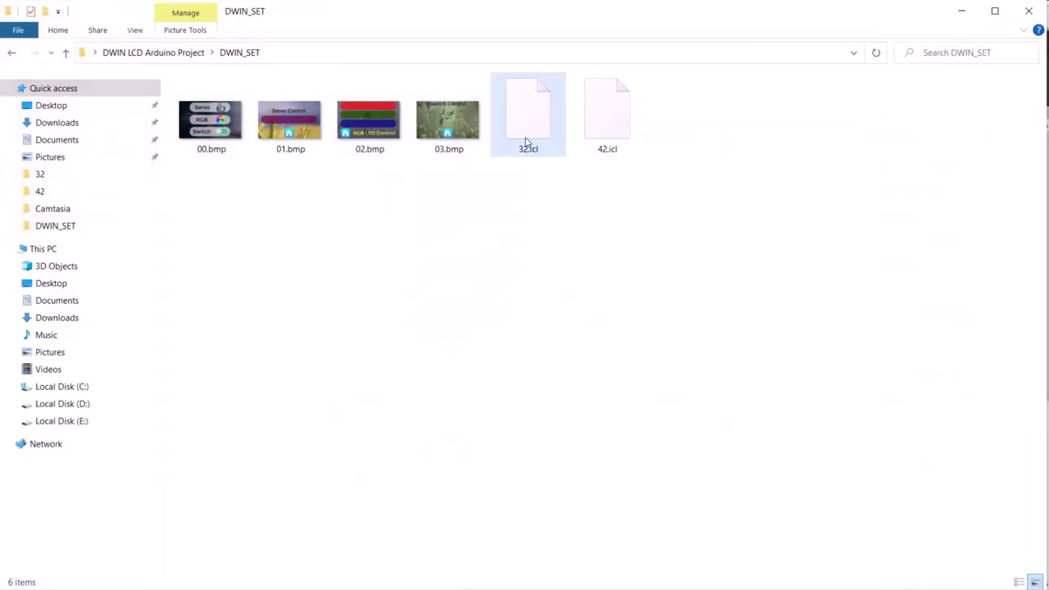
pyautogui.click(621, 129)
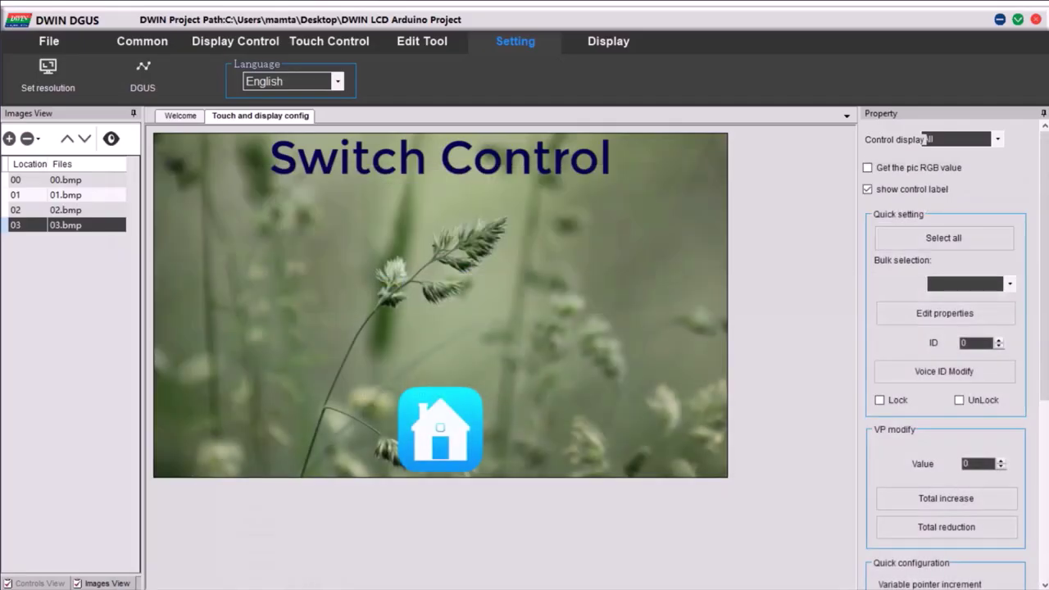
# Step: Save the DWIN project and generate its configuration files
pyautogui.click(142, 41)
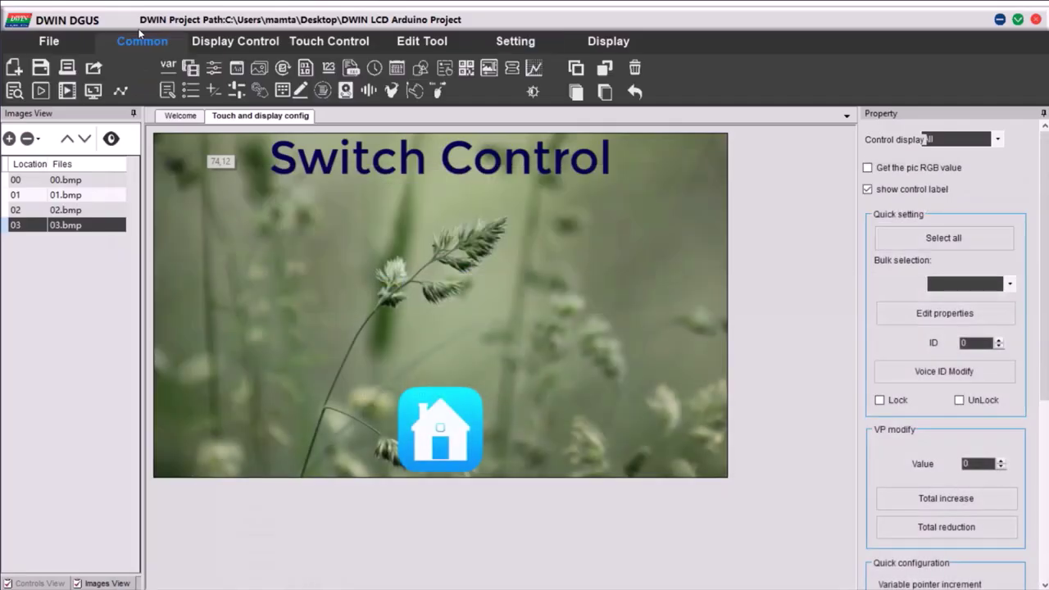
pyautogui.click(51, 43)
pyautogui.click(120, 78)
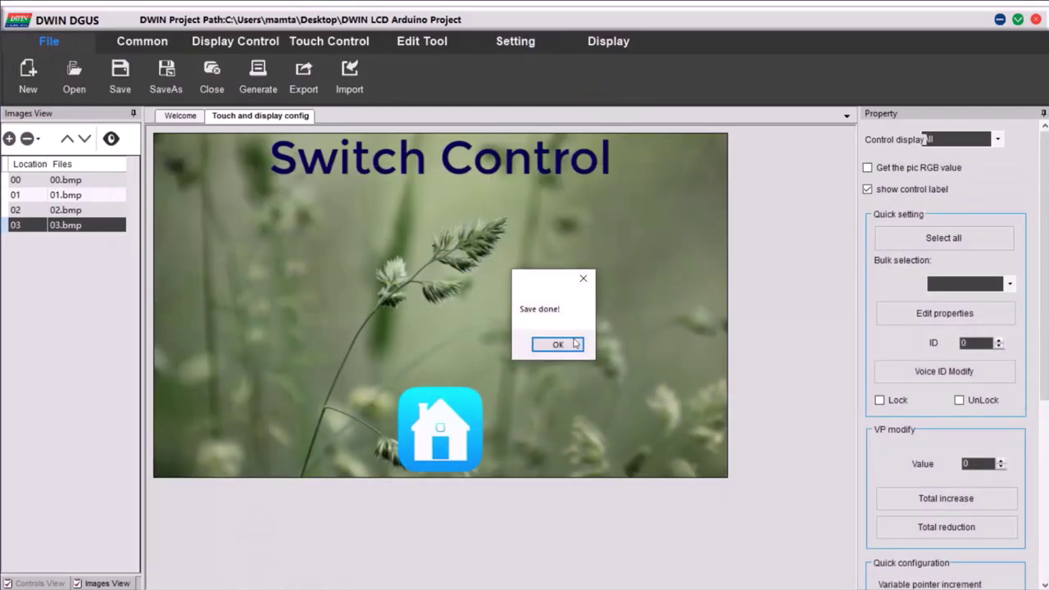
pyautogui.click(562, 344)
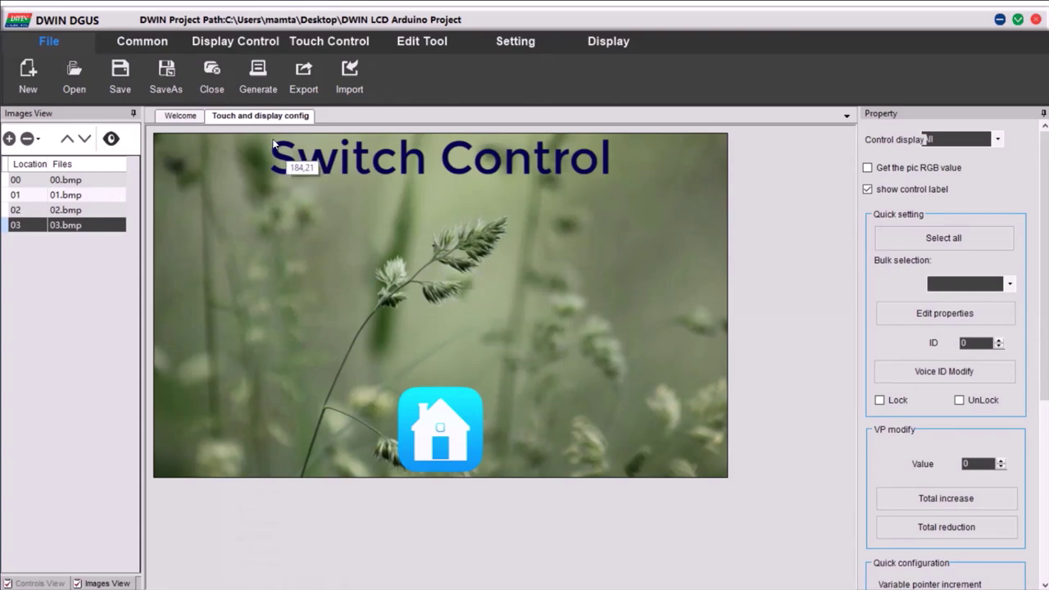
pyautogui.click(261, 86)
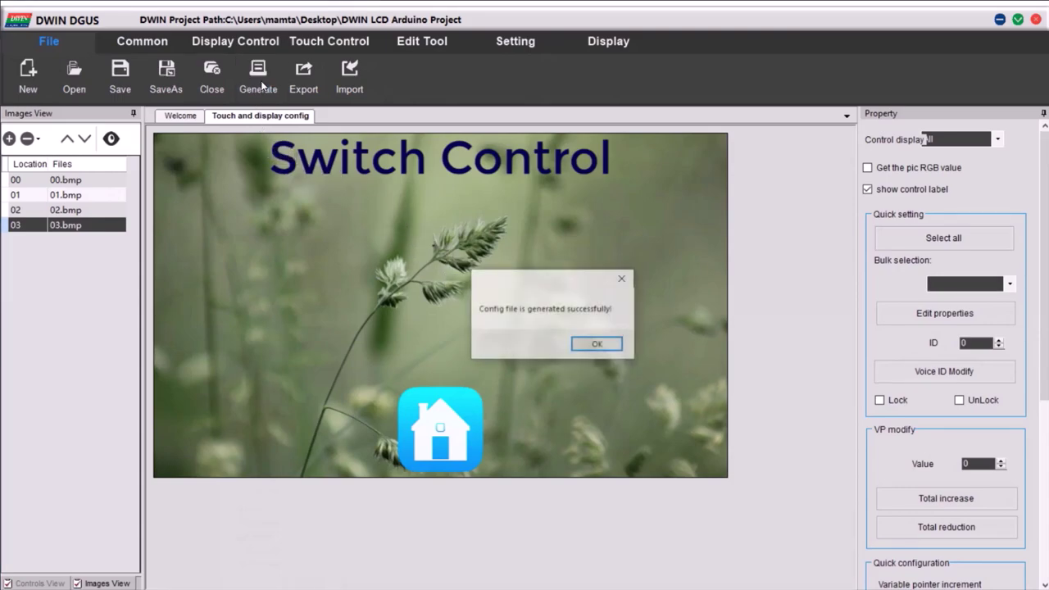
pyautogui.click(587, 344)
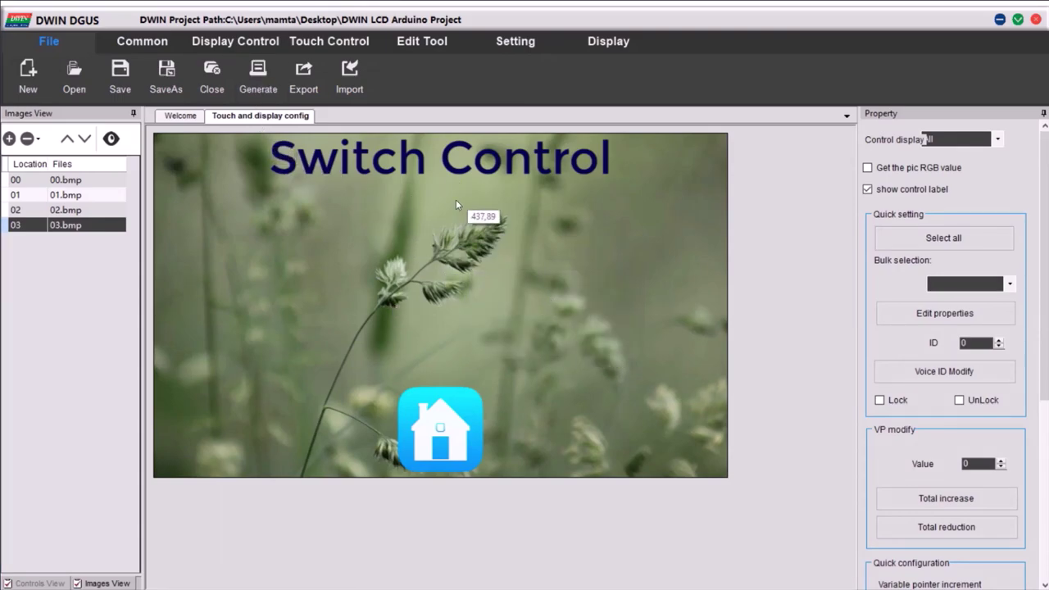
# Step: Inspect the generated 13TouchFile.bin, 14ShowFile.bin and 22_Config.bin in the DWIN_SET folder
pyautogui.click(512, 589)
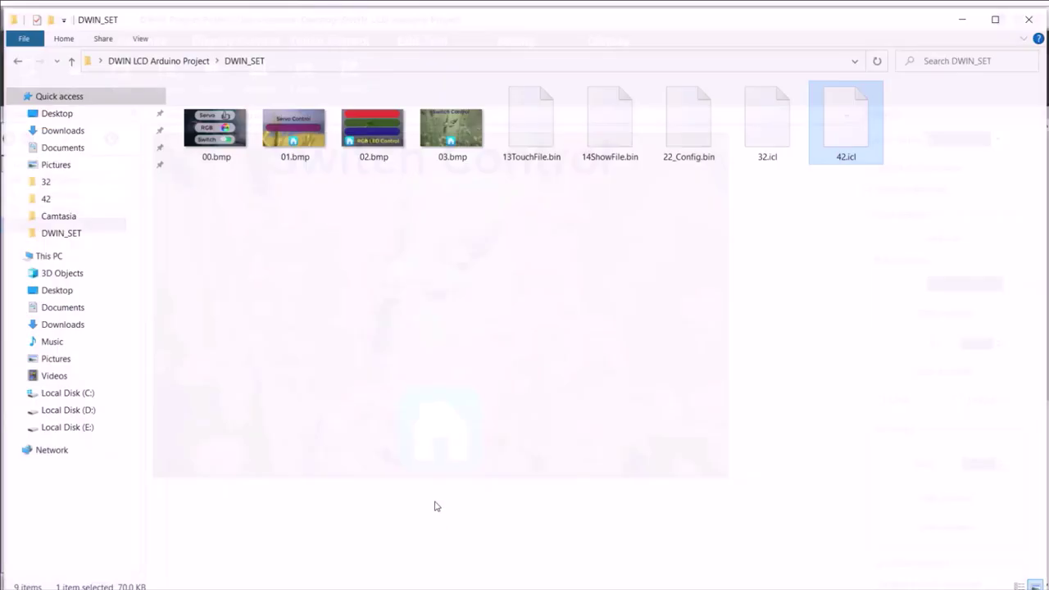
pyautogui.click(544, 129)
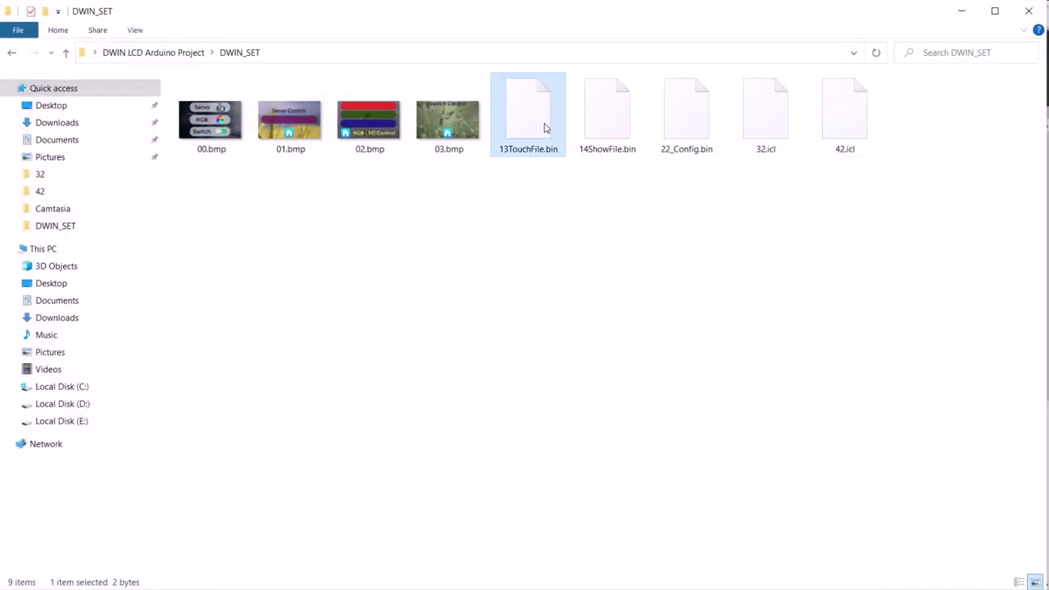
pyautogui.click(603, 127)
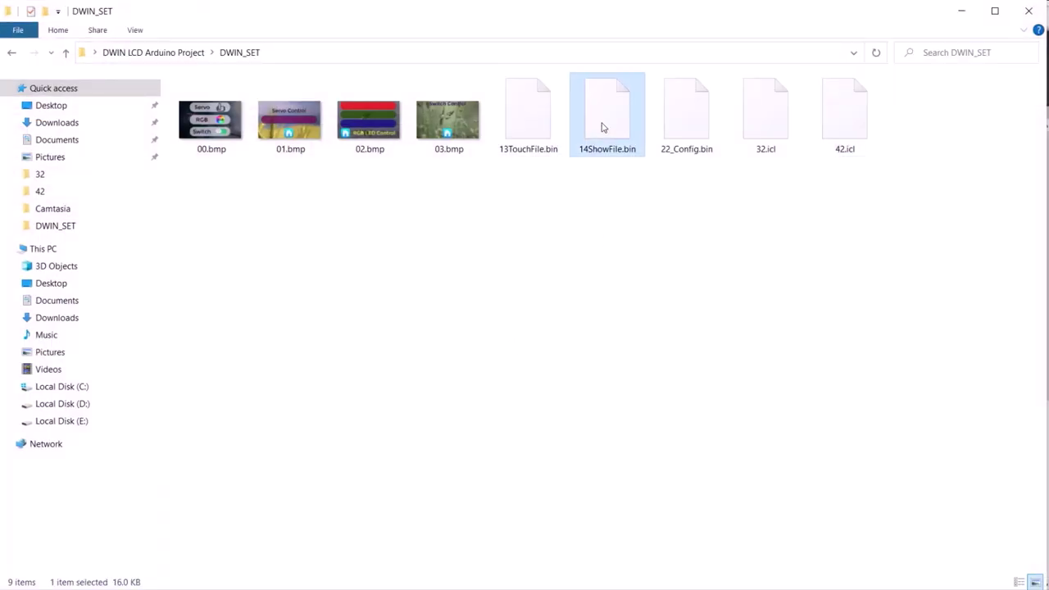
pyautogui.click(685, 116)
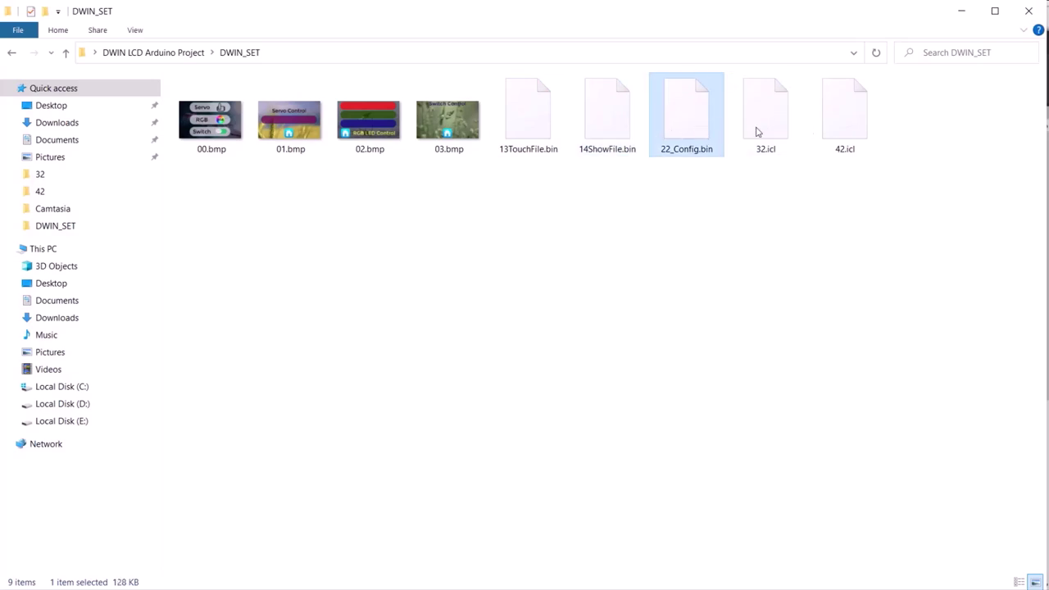
pyautogui.moveTo(542, 199); pyautogui.dragTo(693, 116)
pyautogui.click(730, 237)
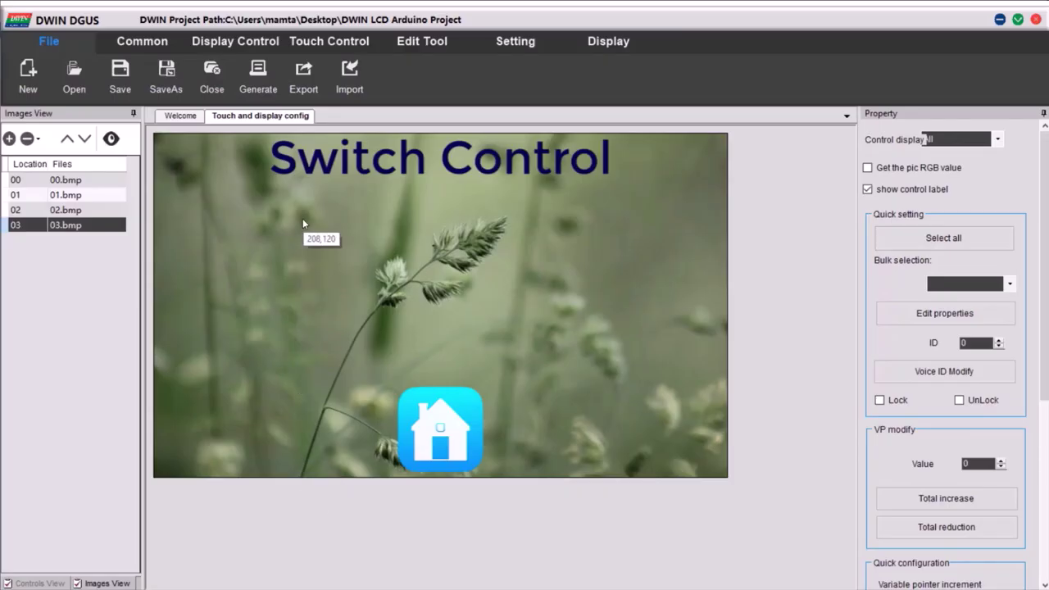
# Step: Create the 0_DWIN_ASC.HZK font file with the 0# word bank generator, keeping the Microsoft Sans Serif font, and close the generator
pyautogui.click(180, 116)
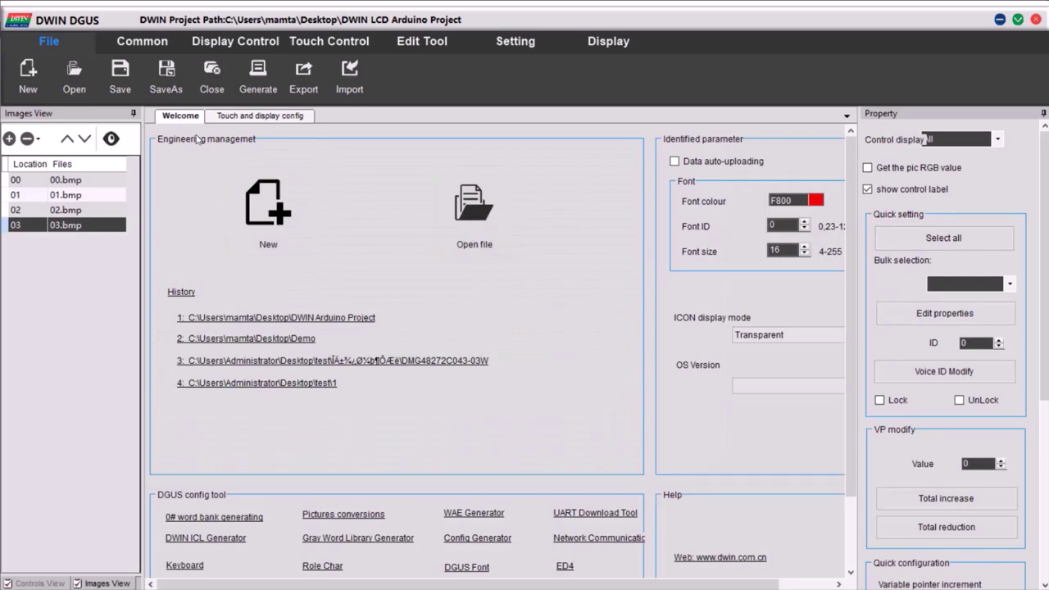
pyautogui.click(228, 521)
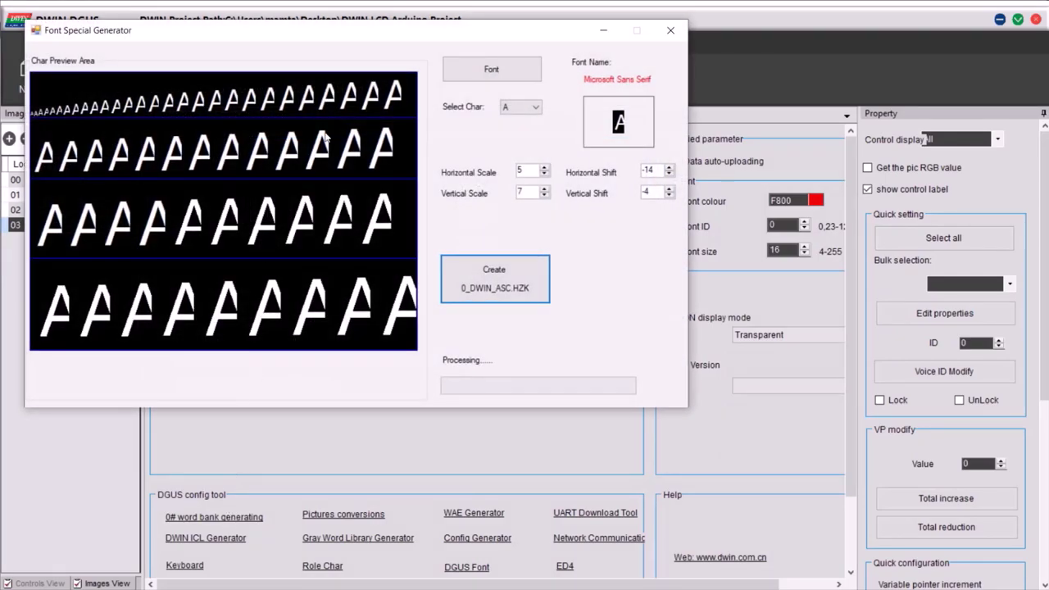
pyautogui.click(529, 107)
pyautogui.click(529, 107)
pyautogui.click(489, 72)
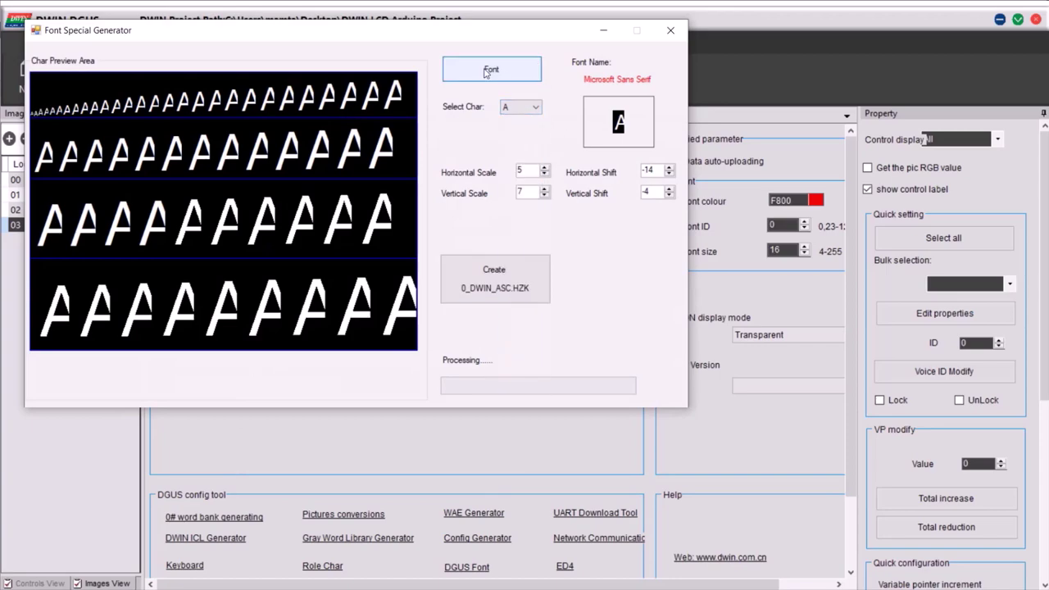
pyautogui.scroll(-1, 474, 213)
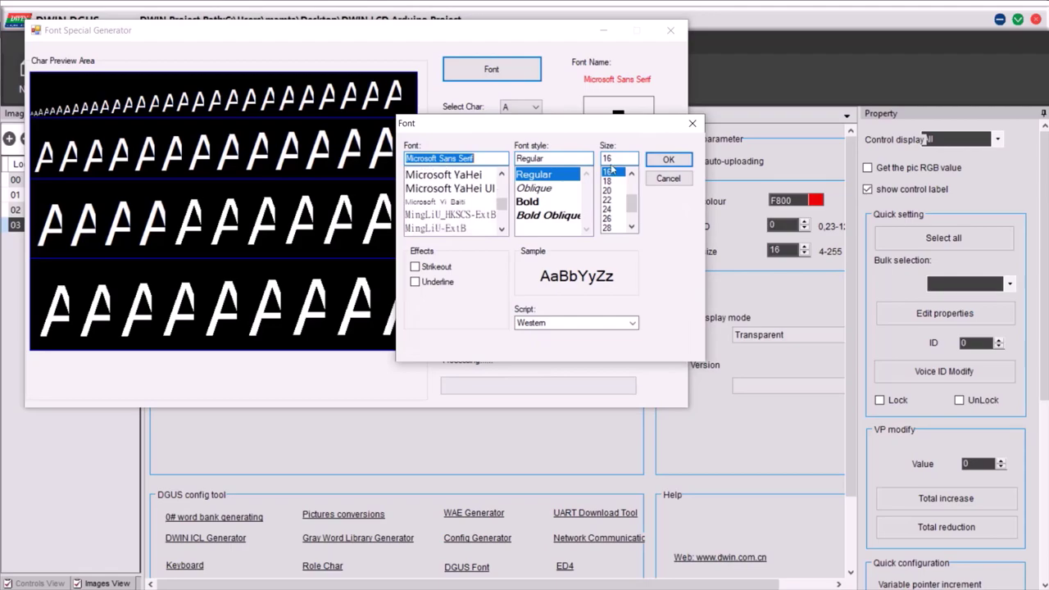
pyautogui.click(692, 123)
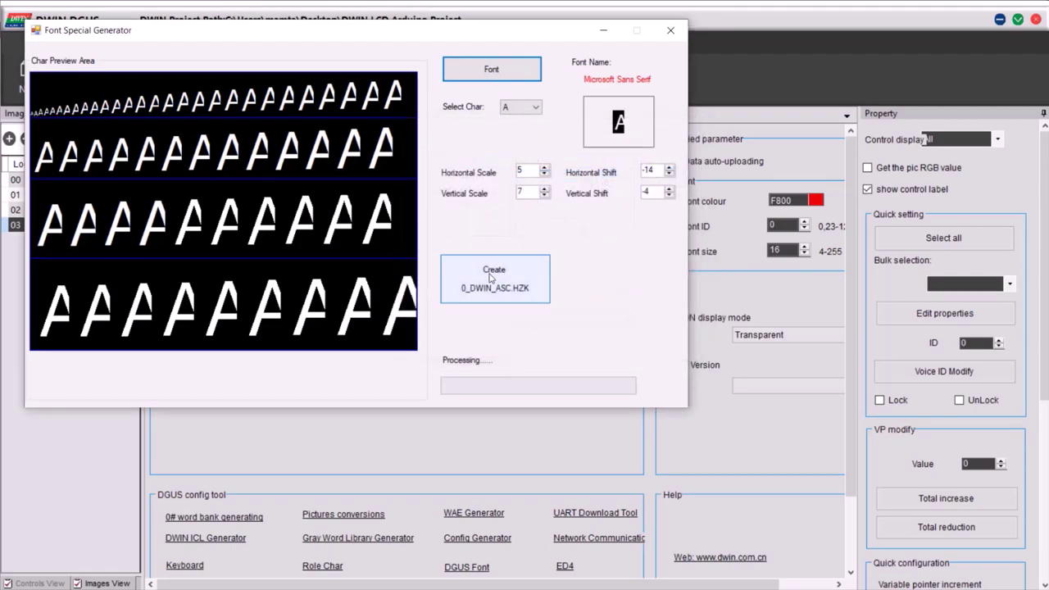
pyautogui.click(492, 279)
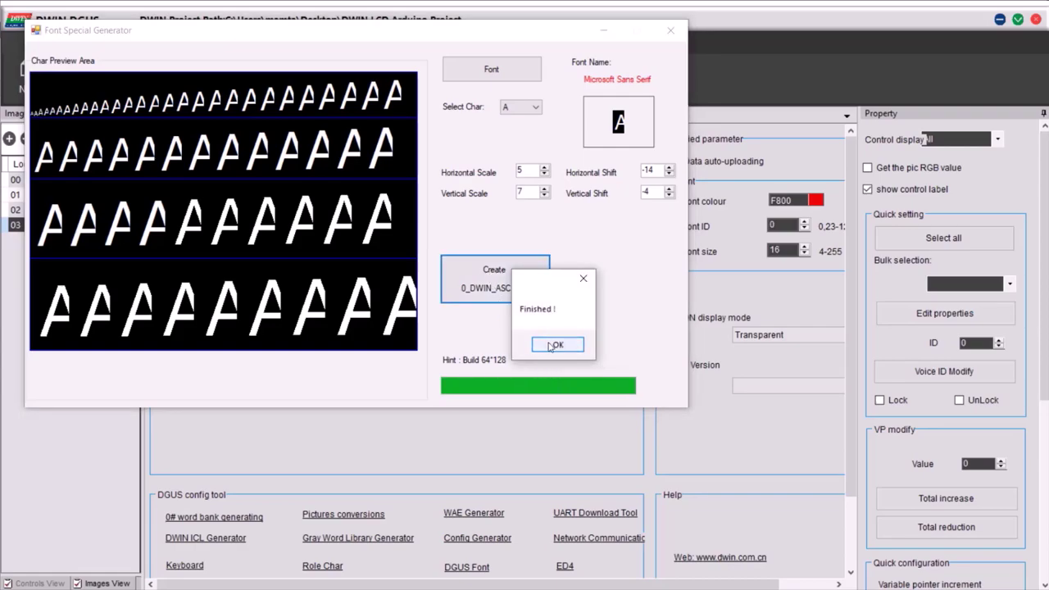
pyautogui.click(554, 345)
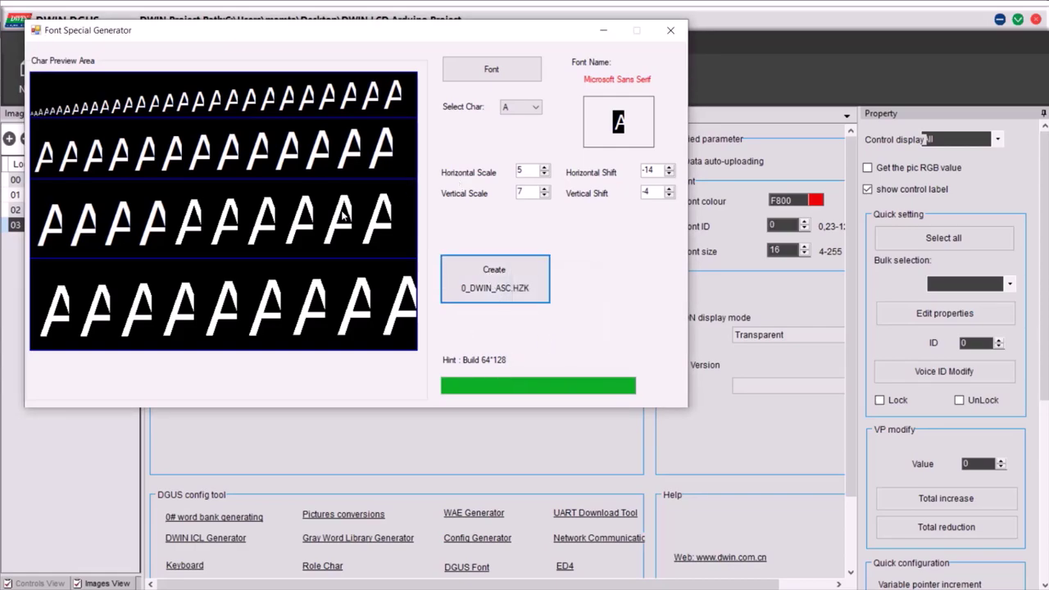
pyautogui.click(671, 31)
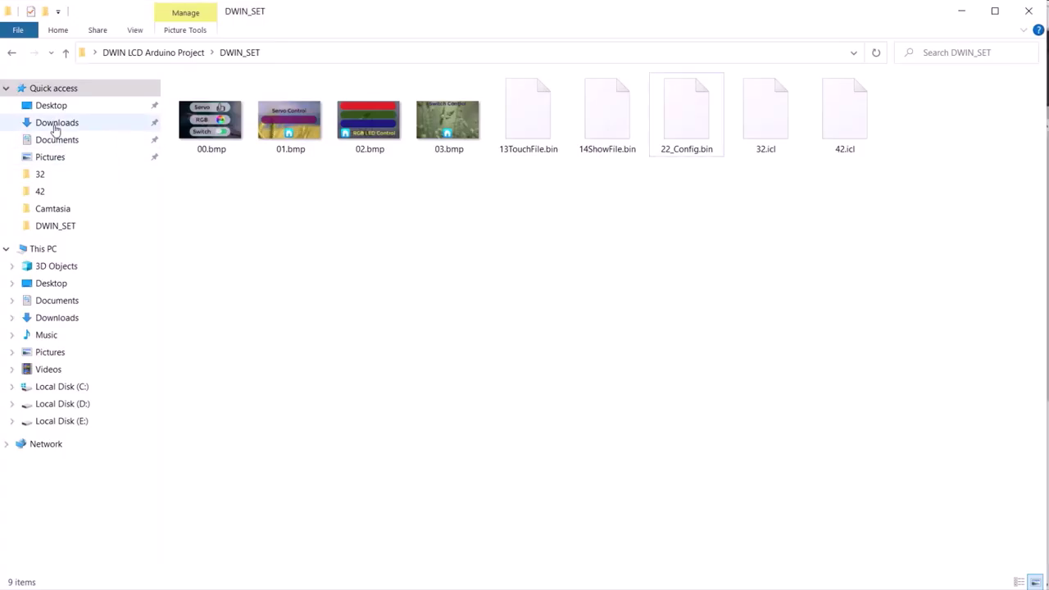
# Step: In File Explorer, copy 0_DWIN_ASC.HZK from the innermost DGUS_V7637 folder in Downloads
pyautogui.click(55, 126)
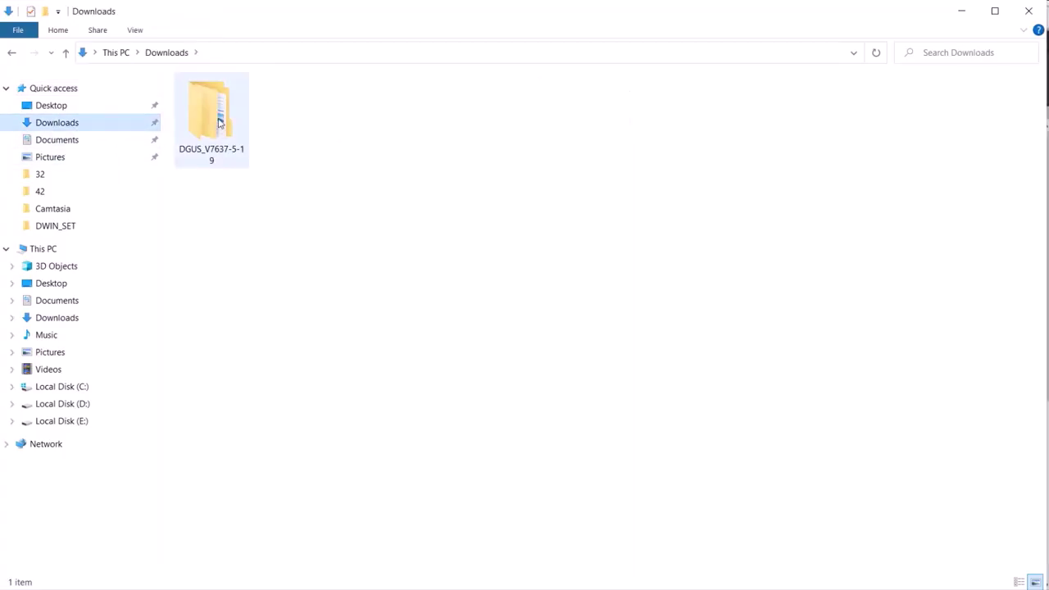
pyautogui.doubleClick(221, 123)
pyautogui.doubleClick(250, 100)
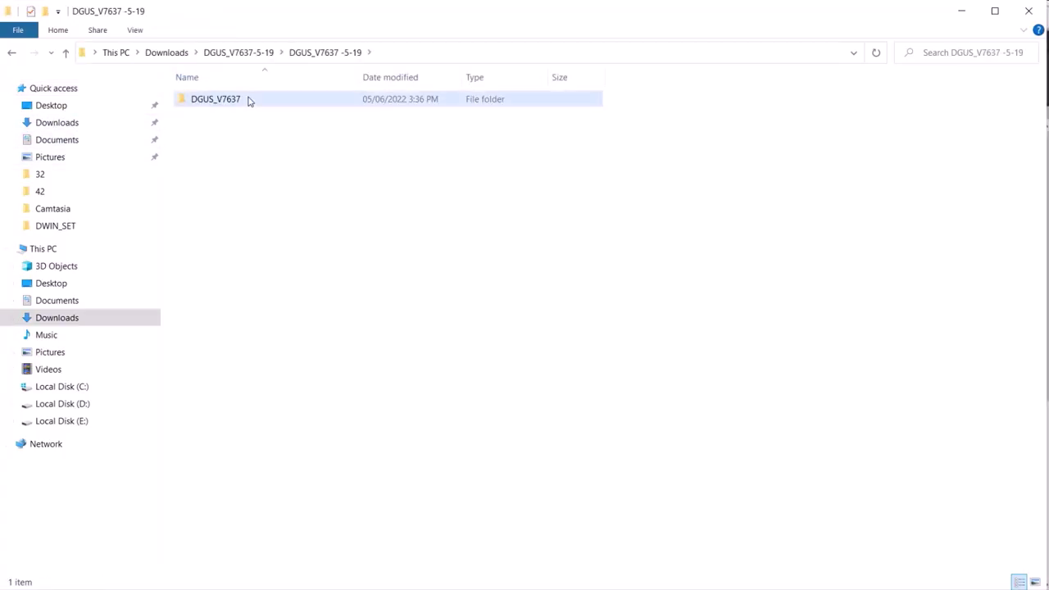
pyautogui.doubleClick(248, 100)
pyautogui.click(250, 163)
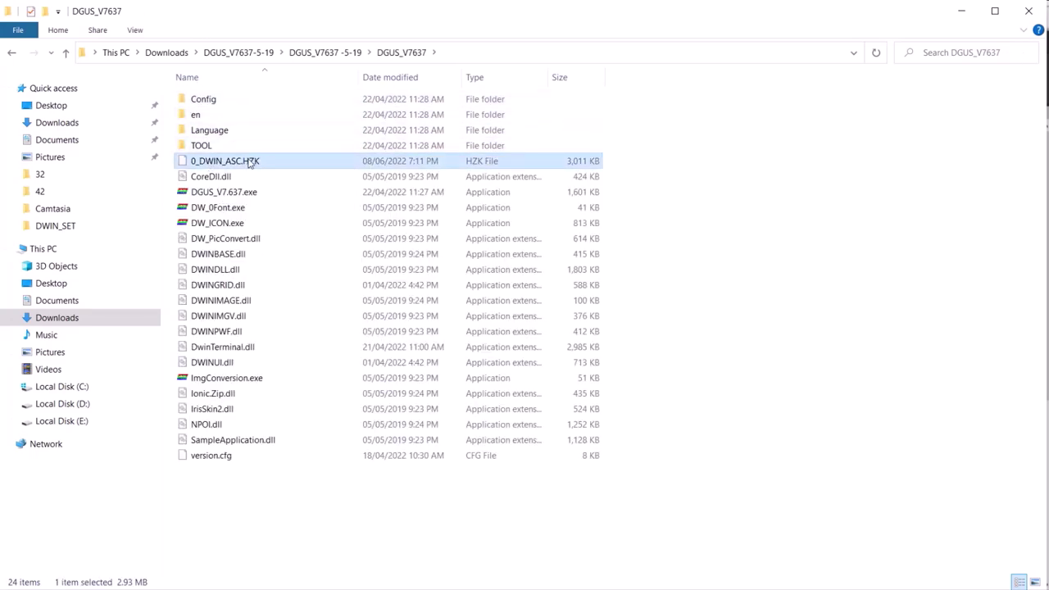
pyautogui.rightClick(250, 162)
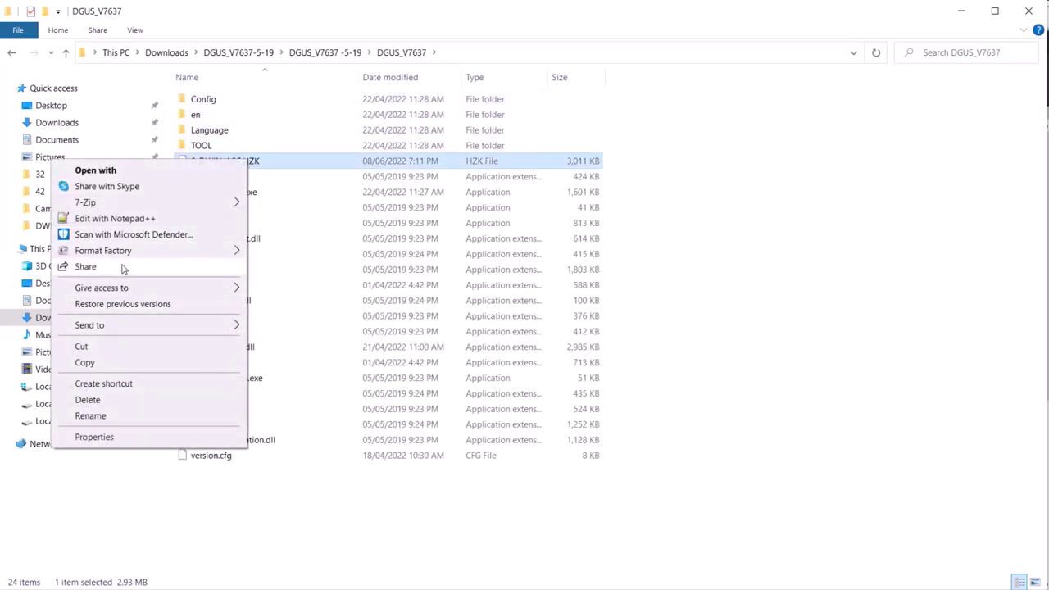
pyautogui.click(119, 364)
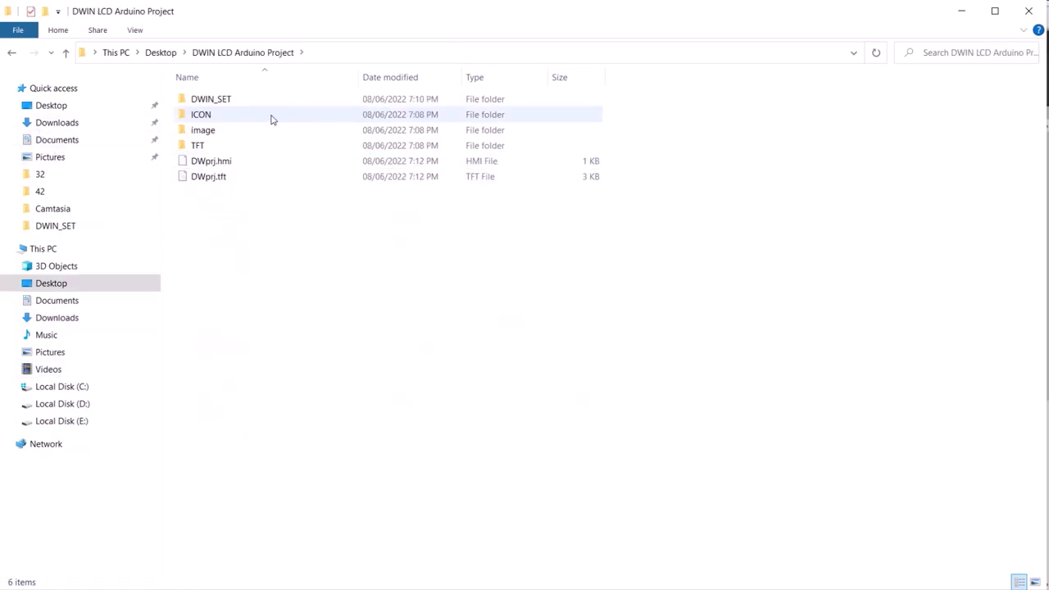
# Step: Paste the font file into the DWIN_SET folder of the DWIN LCD Arduino Project
pyautogui.click(265, 103)
pyautogui.doubleClick(264, 103)
pyautogui.rightClick(370, 209)
pyautogui.click(263, 310)
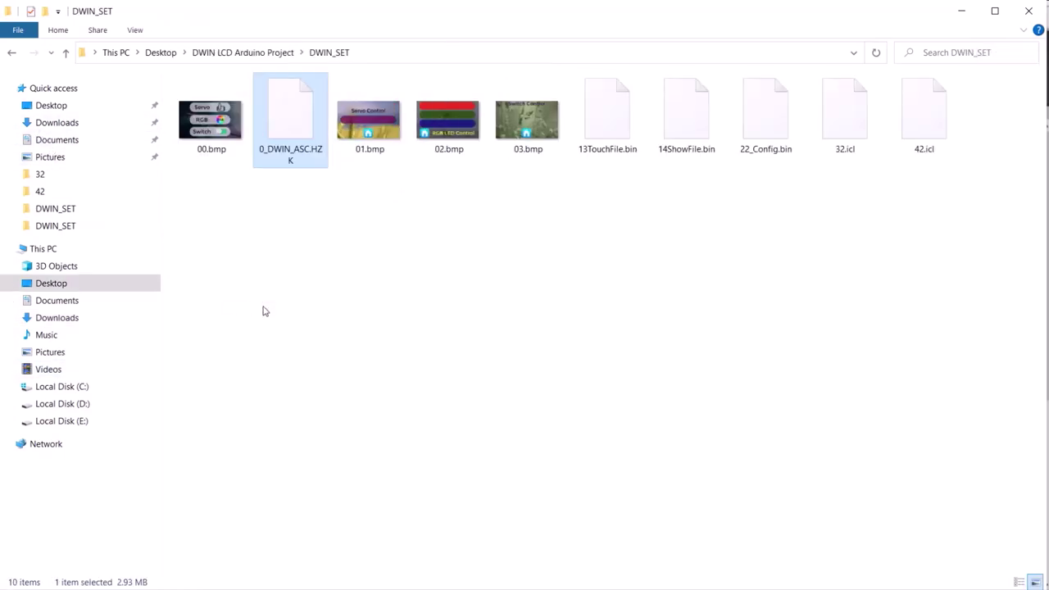
pyautogui.click(461, 227)
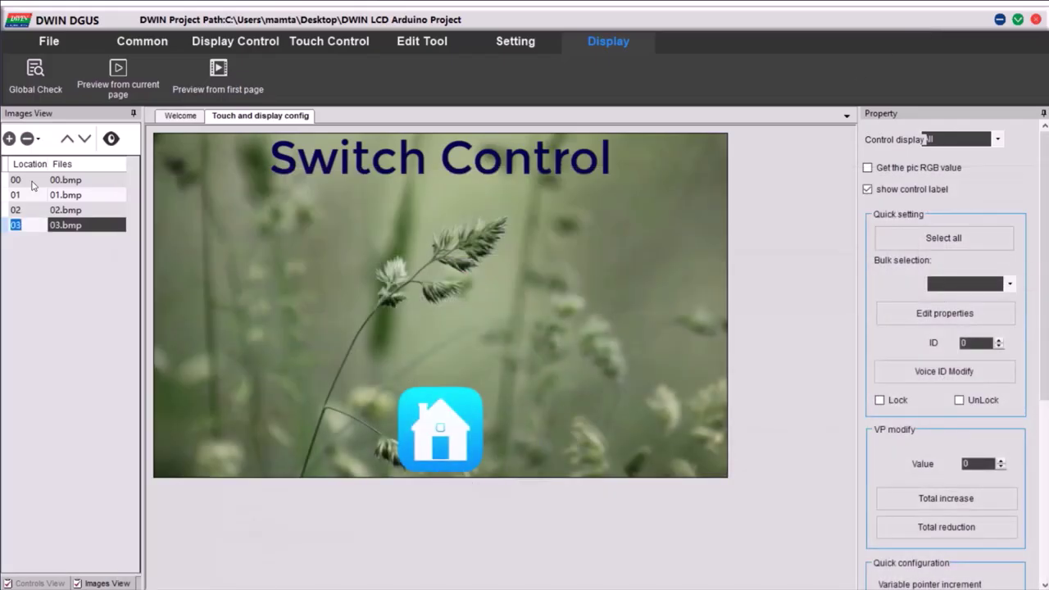
# Step: In DWIN DGUS, draw a Basic Touch area of about 526 by 123 over the Servo button on page 00.bmp
pyautogui.click(32, 182)
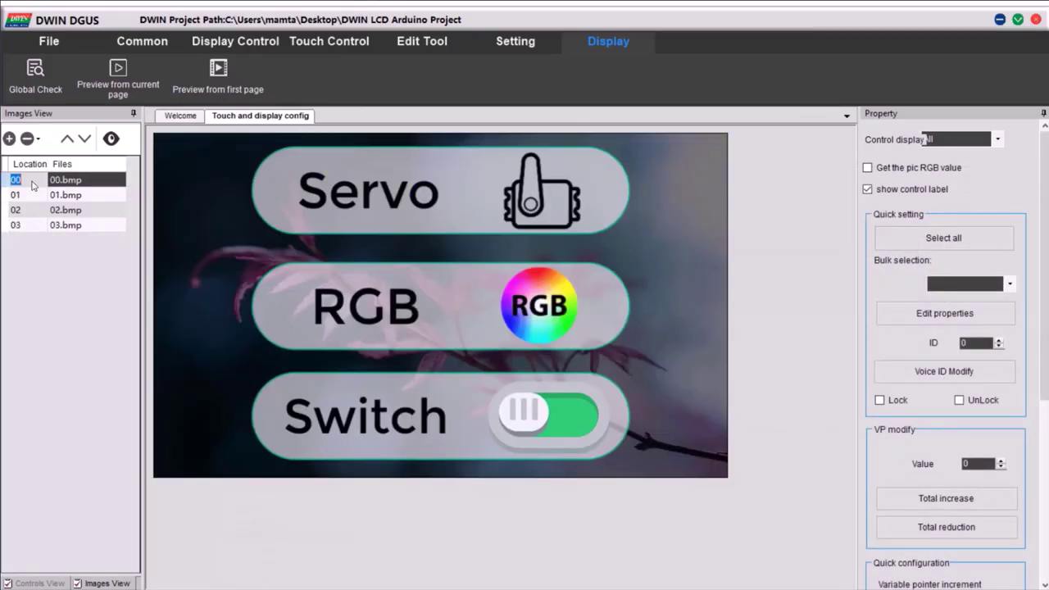
pyautogui.click(250, 42)
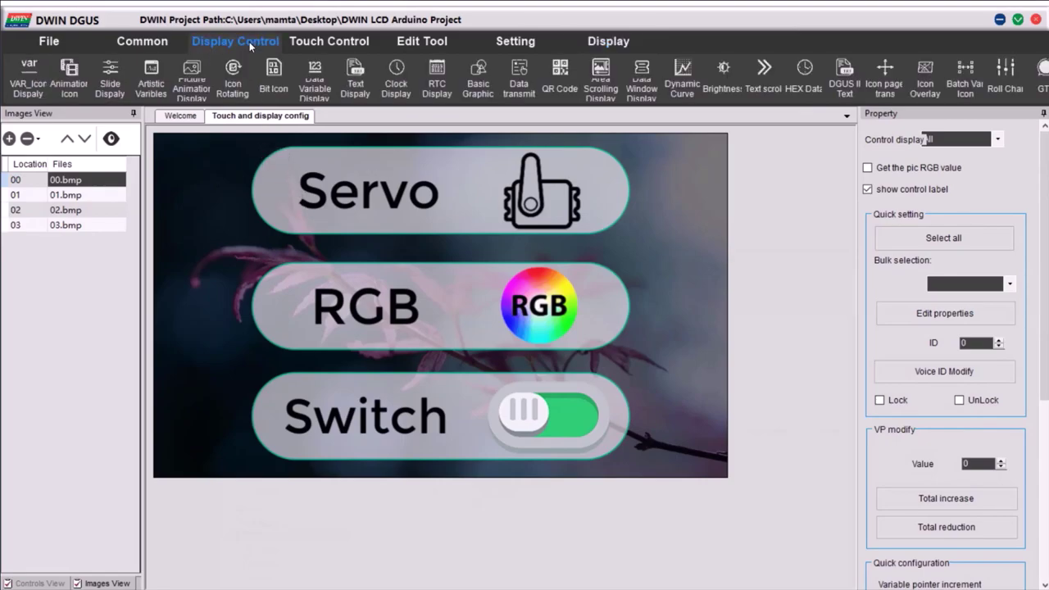
pyautogui.click(295, 41)
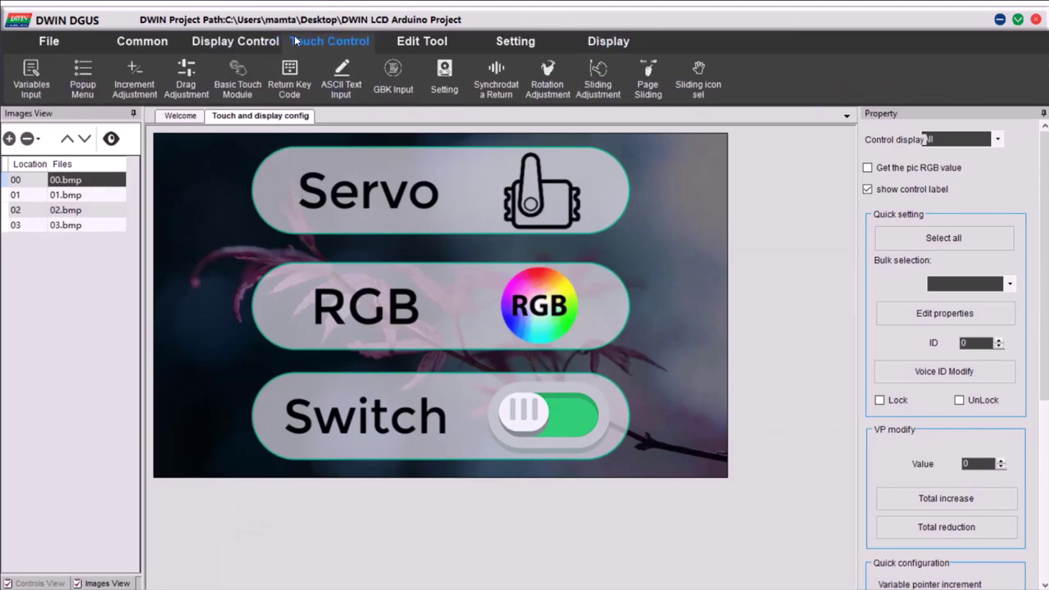
pyautogui.click(248, 42)
pyautogui.click(295, 41)
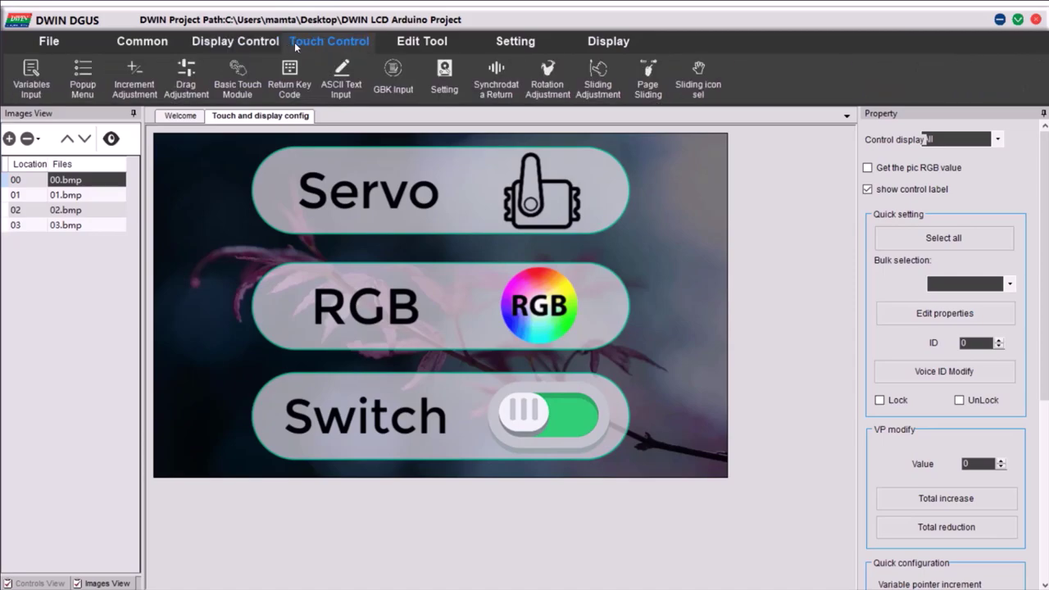
pyautogui.click(235, 87)
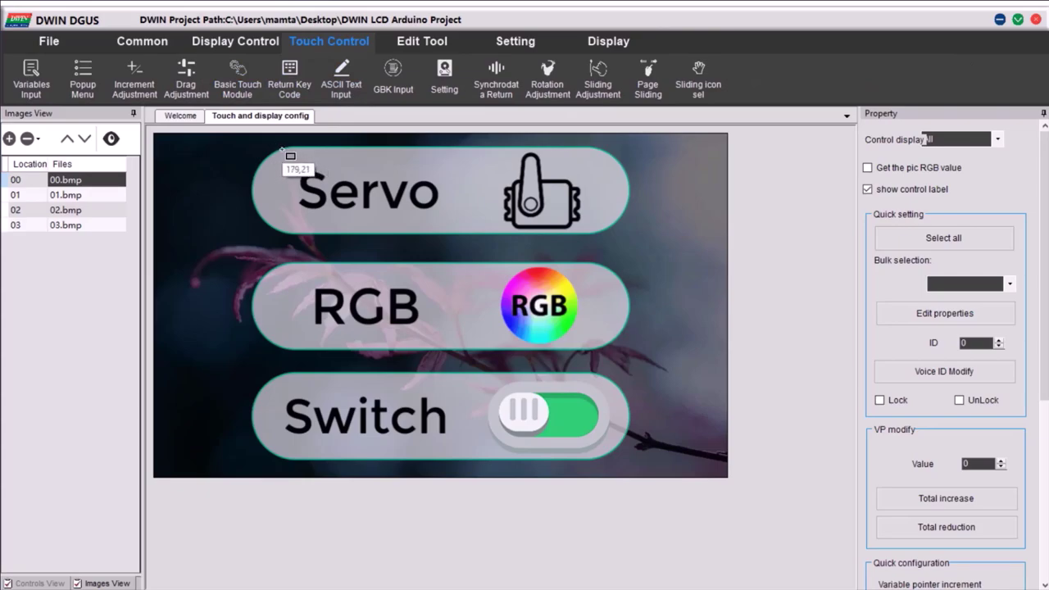
pyautogui.moveTo(250, 147); pyautogui.dragTo(629, 235)
# Step: Draw Basic Touch areas over the RGB button, about 527 by 124, and the Switch button, trimming the latter's left edge to about 528 wide
pyautogui.click(237, 74)
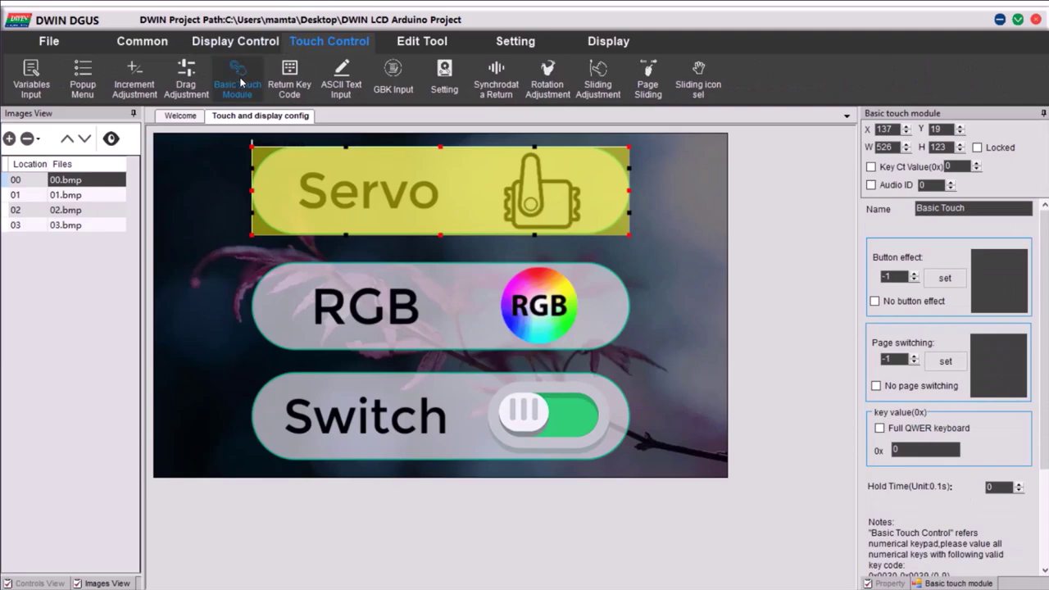
pyautogui.moveTo(253, 262); pyautogui.dragTo(629, 350)
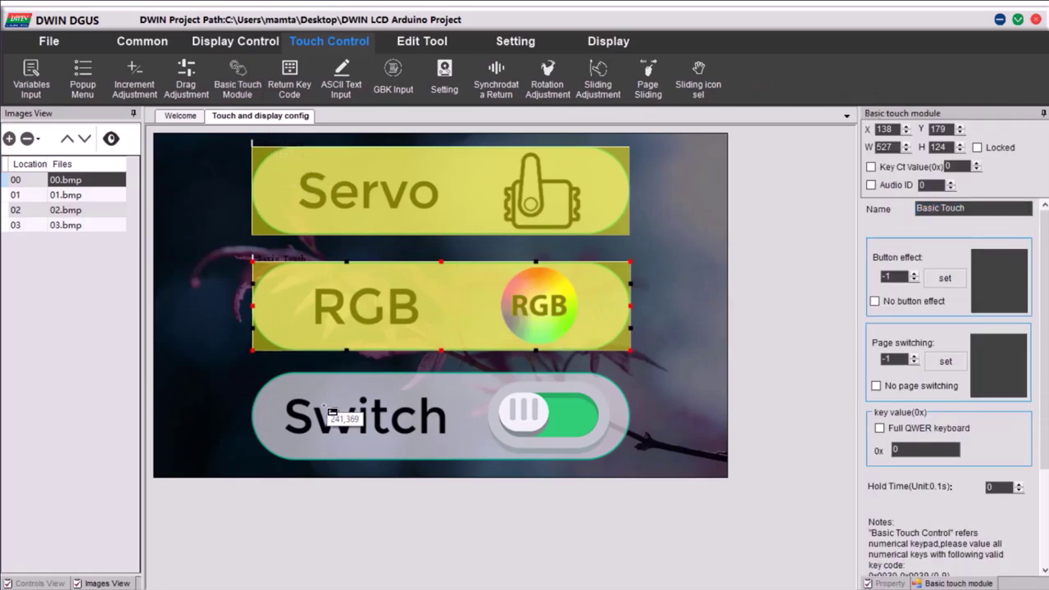
pyautogui.moveTo(248, 370); pyautogui.dragTo(630, 463)
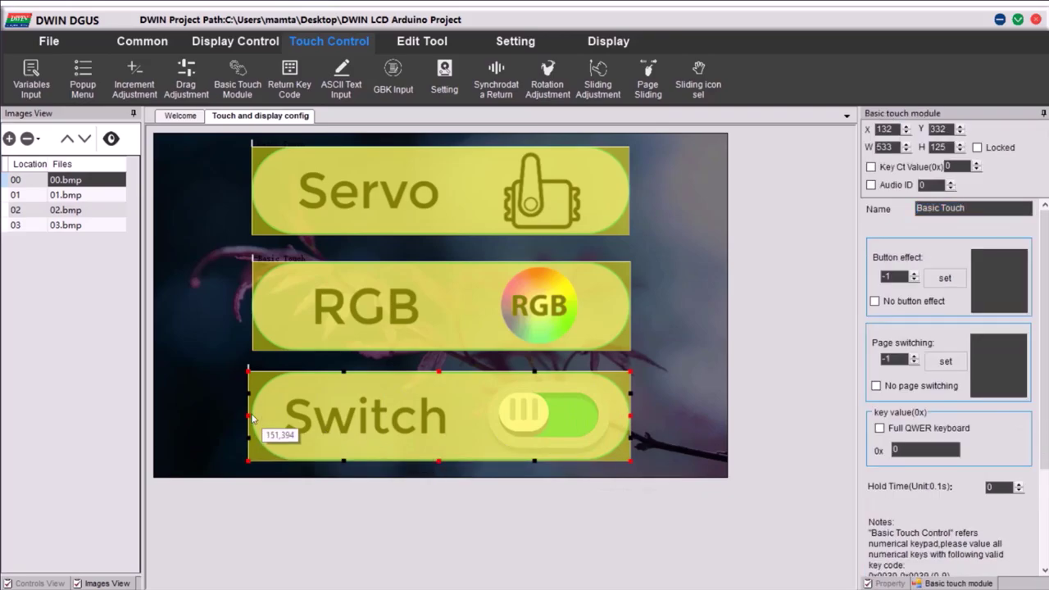
pyautogui.moveTo(245, 416); pyautogui.dragTo(252, 418)
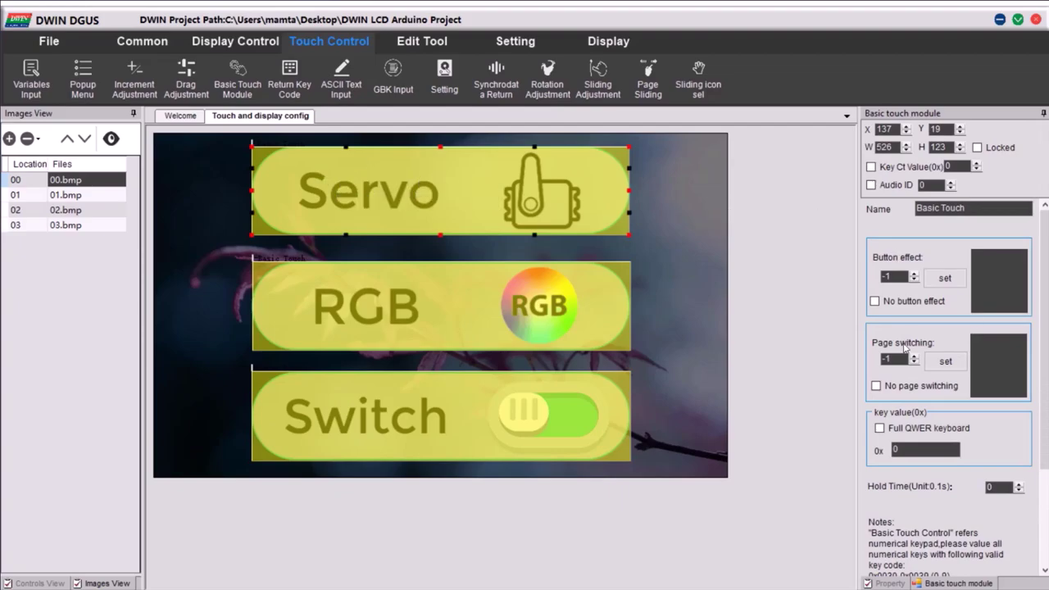
# Step: Set the Servo touch area's page switching to 01.bmp
pyautogui.click(945, 361)
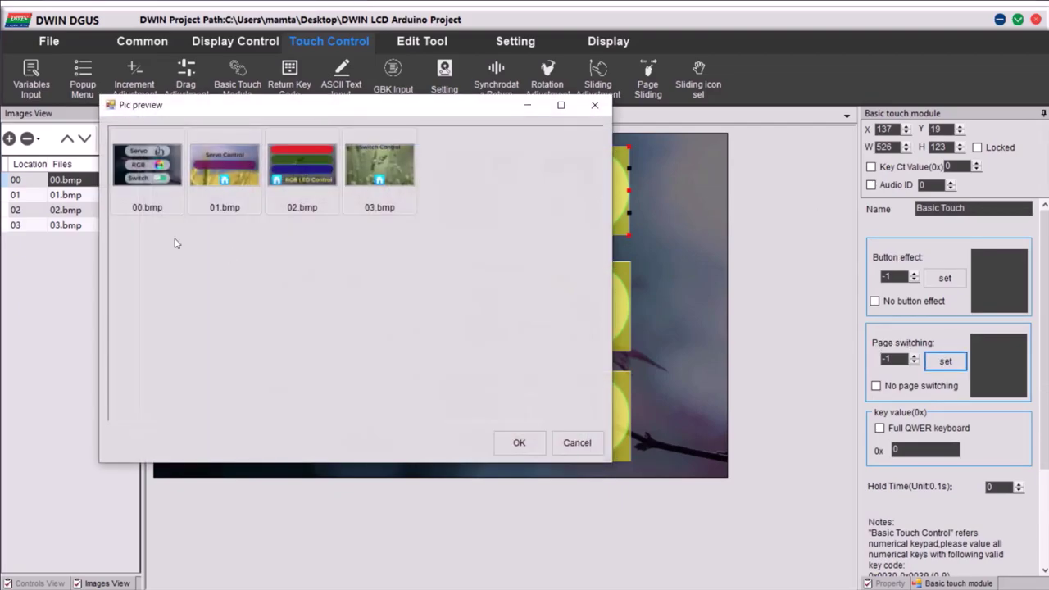
pyautogui.click(224, 164)
pyautogui.click(519, 442)
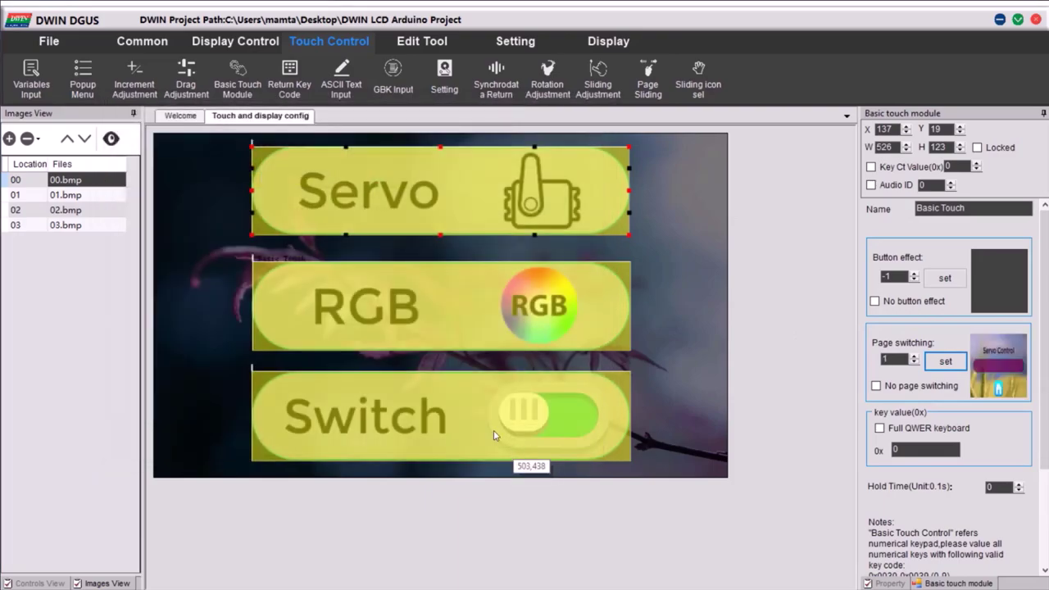
# Step: Set the RGB touch area's page switching to 02.bmp
pyautogui.click(409, 299)
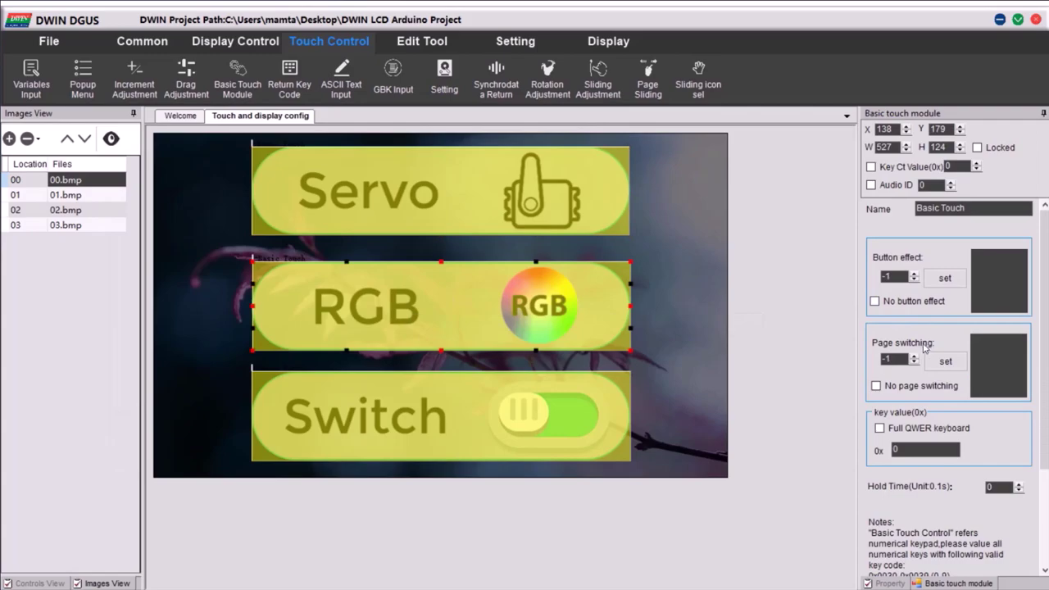
pyautogui.click(944, 362)
pyautogui.click(318, 196)
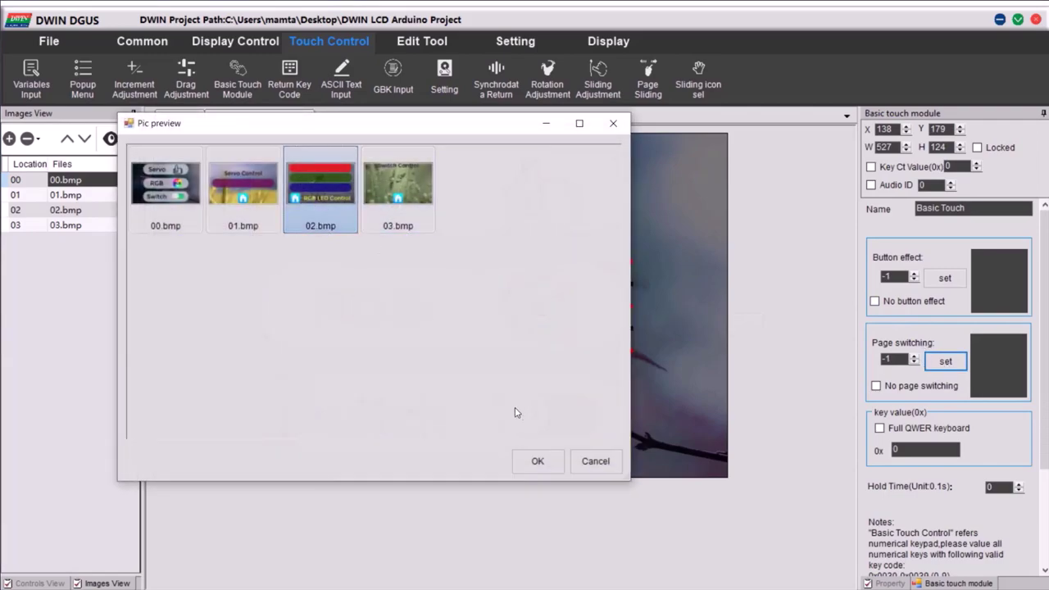
pyautogui.click(536, 457)
# Step: Set the Switch touch area's page switching to 03.bmp
pyautogui.click(461, 413)
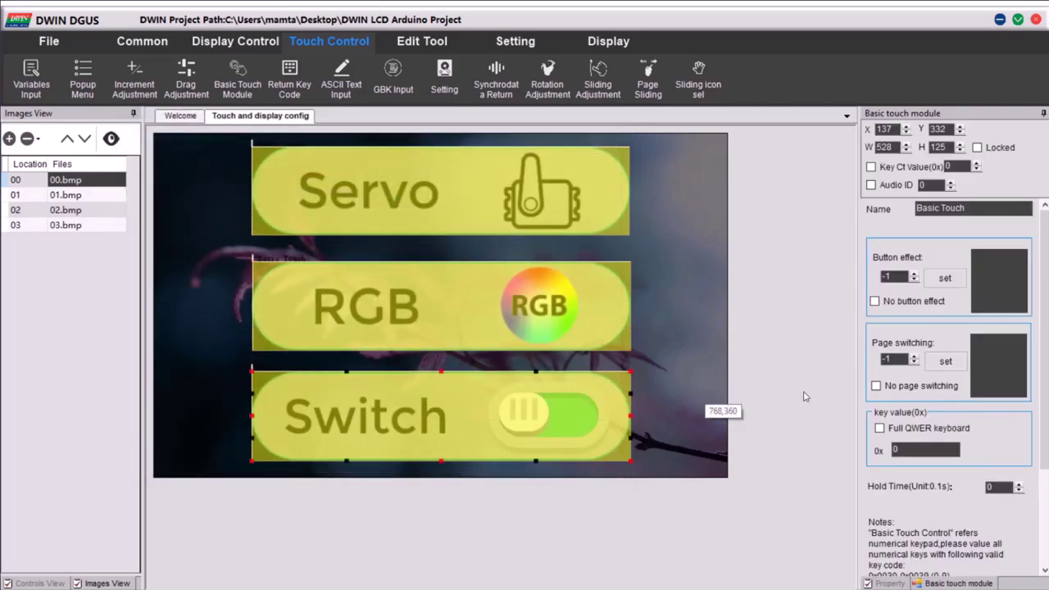
pyautogui.click(944, 361)
pyautogui.click(416, 204)
pyautogui.click(549, 482)
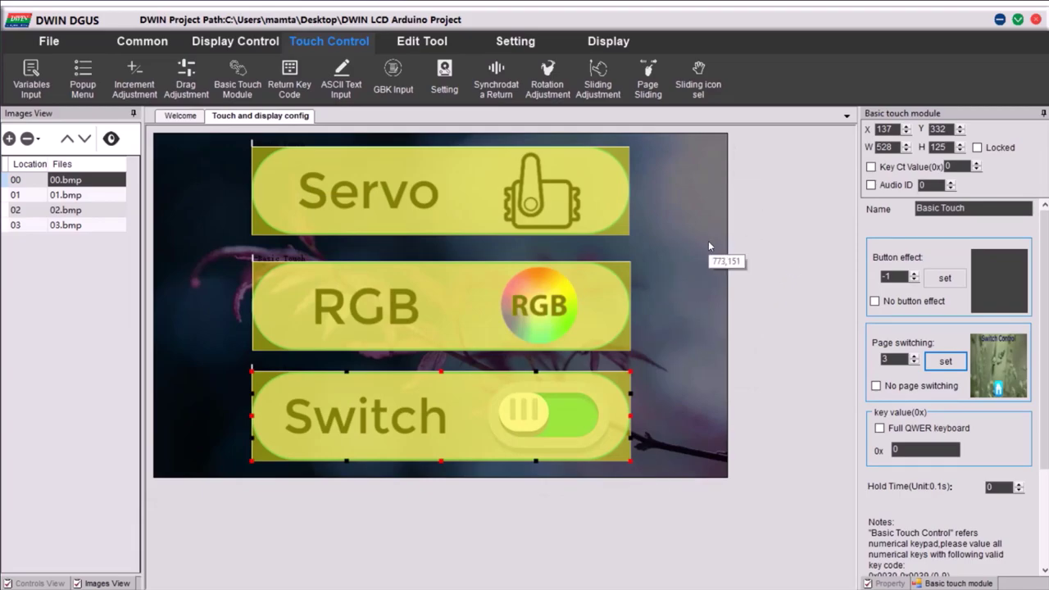
# Step: Save the project with the three page-switching touch areas
pyautogui.click(48, 41)
pyautogui.click(120, 78)
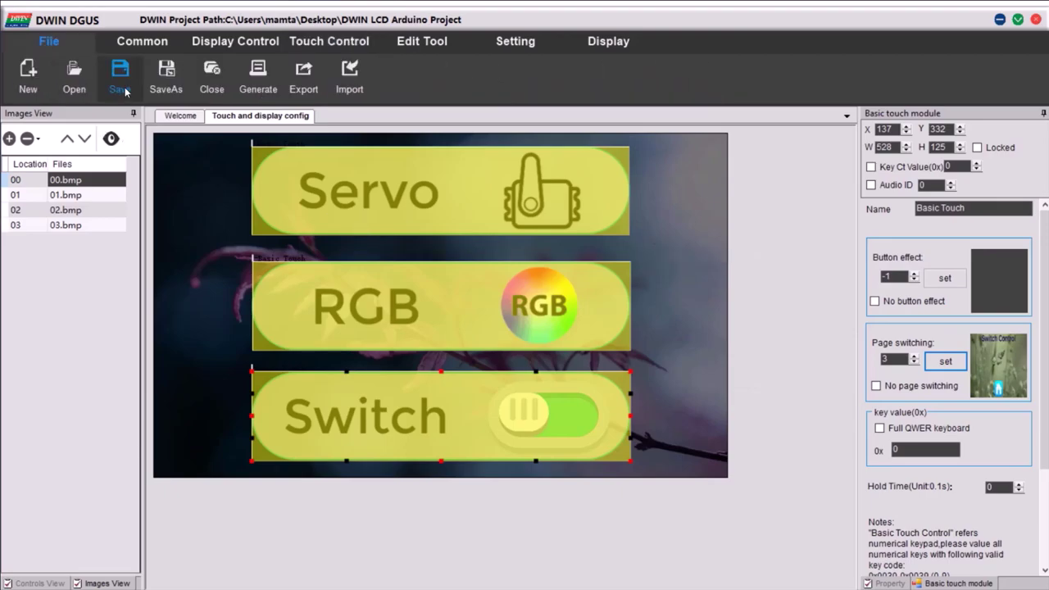
pyautogui.click(557, 344)
pyautogui.click(347, 264)
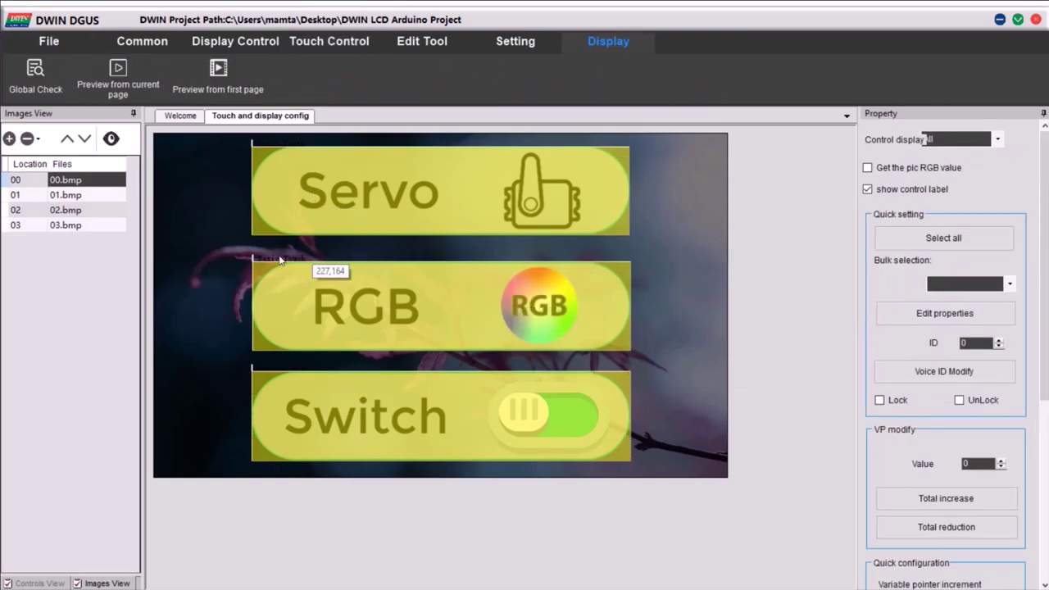
# Step: Draw a Basic Touch area over the home icon on the Servo Control page 01.bmp
pyautogui.click(41, 197)
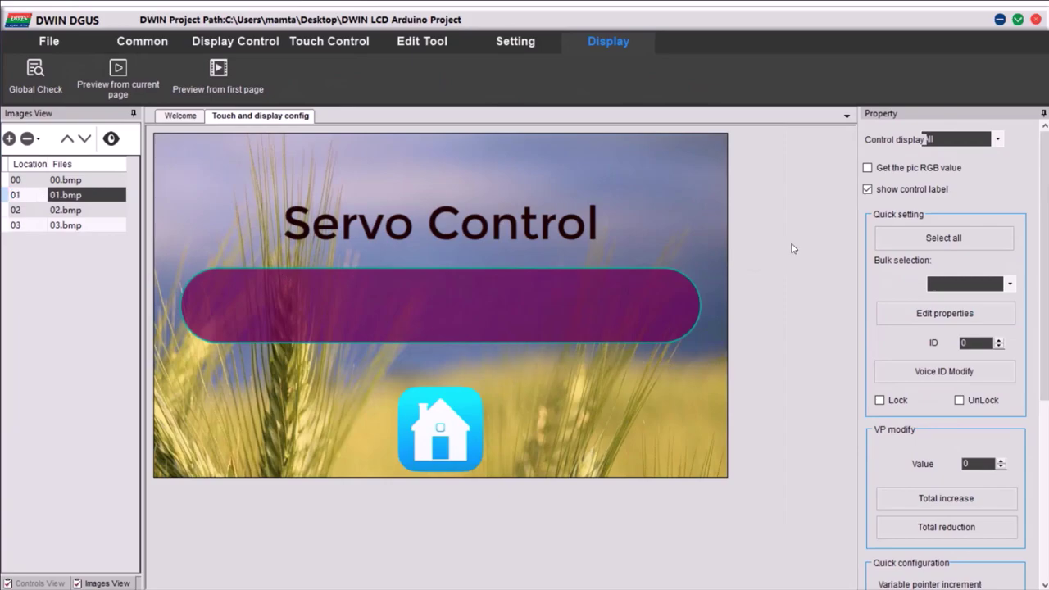
pyautogui.click(238, 41)
pyautogui.click(288, 43)
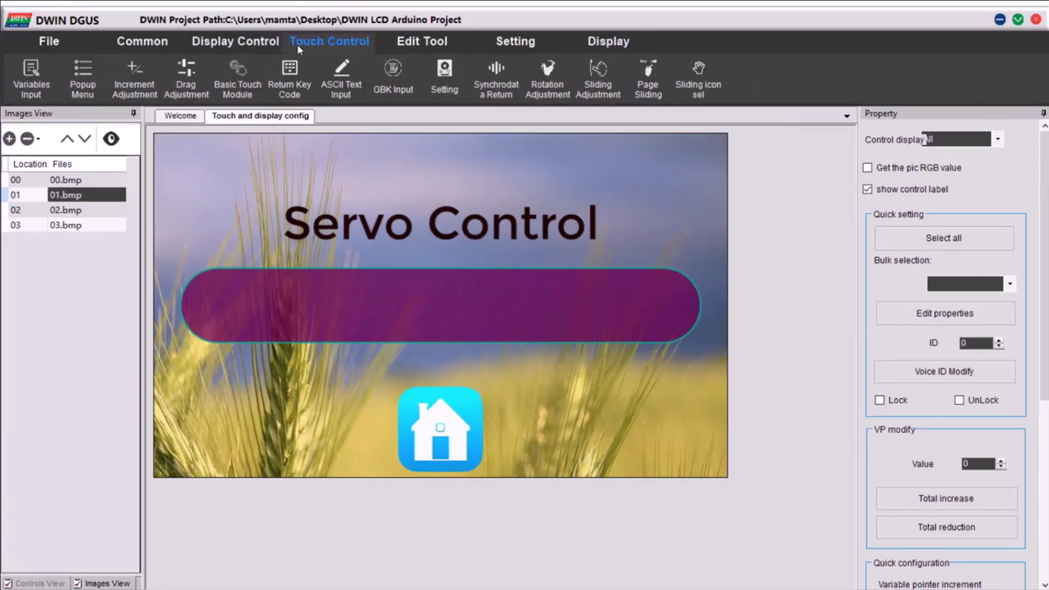
pyautogui.click(232, 92)
pyautogui.moveTo(395, 387); pyautogui.dragTo(485, 473)
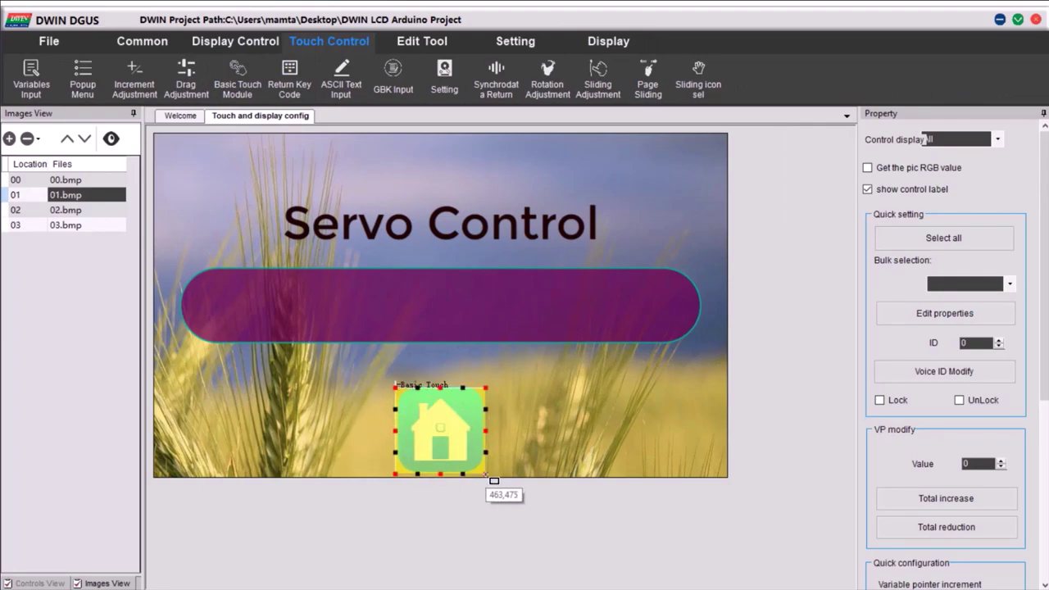
# Step: Fit the Basic Touch area to the home icon at about 121 by 118 and set its page switching to 00.bmp
pyautogui.click(402, 438)
pyautogui.moveTo(398, 437); pyautogui.dragTo(401, 436)
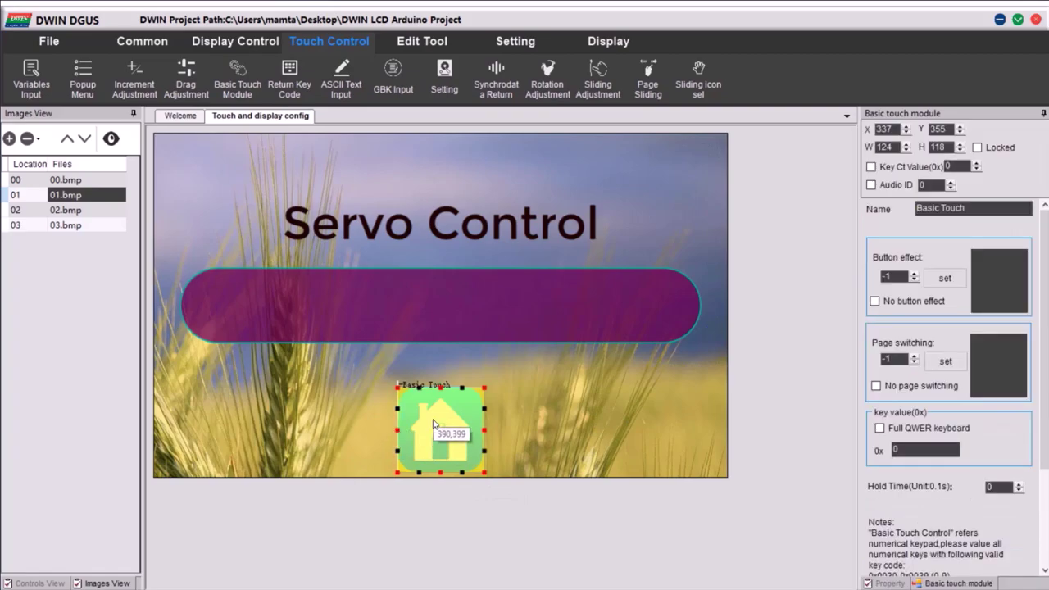
pyautogui.click(943, 363)
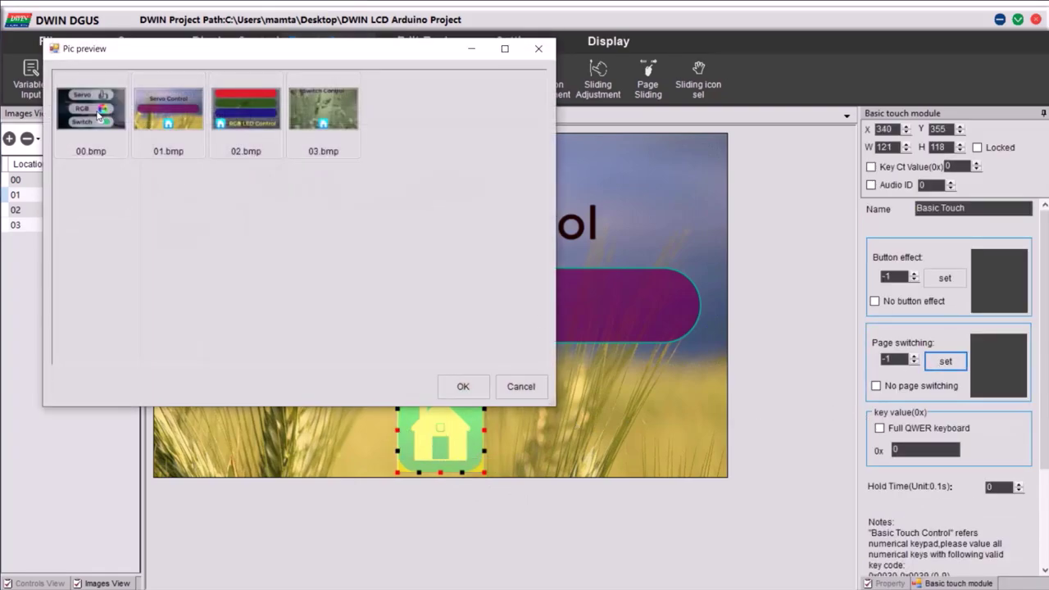
pyautogui.click(94, 110)
pyautogui.click(460, 383)
# Step: Draw a Slider Display area about 613 by 101 over the purple bar on the Servo Control page
pyautogui.click(245, 41)
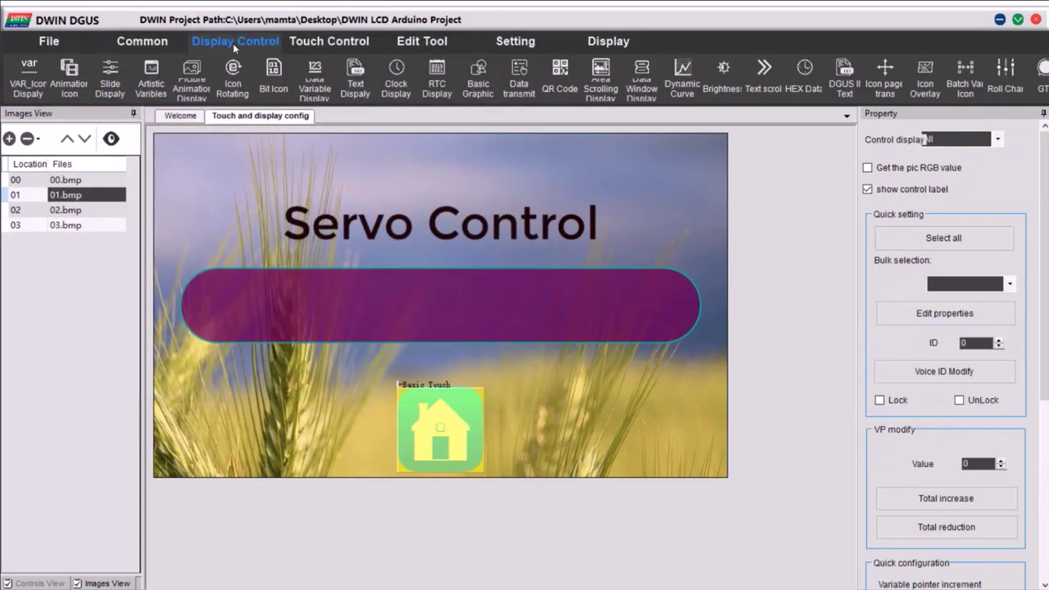
pyautogui.click(107, 76)
pyautogui.moveTo(210, 268); pyautogui.dragTo(653, 343)
pyautogui.moveTo(653, 307); pyautogui.dragTo(697, 304)
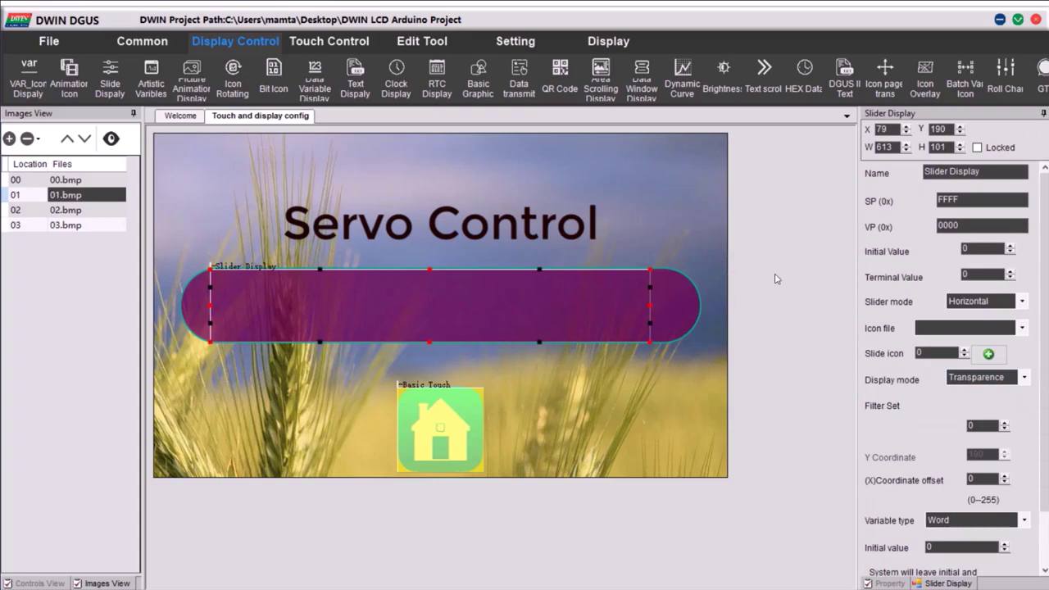
# Step: Draw a Drag Adjustment area about 613 by 103 over the Slider Display and move it up onto the Servo Control title
pyautogui.click(328, 41)
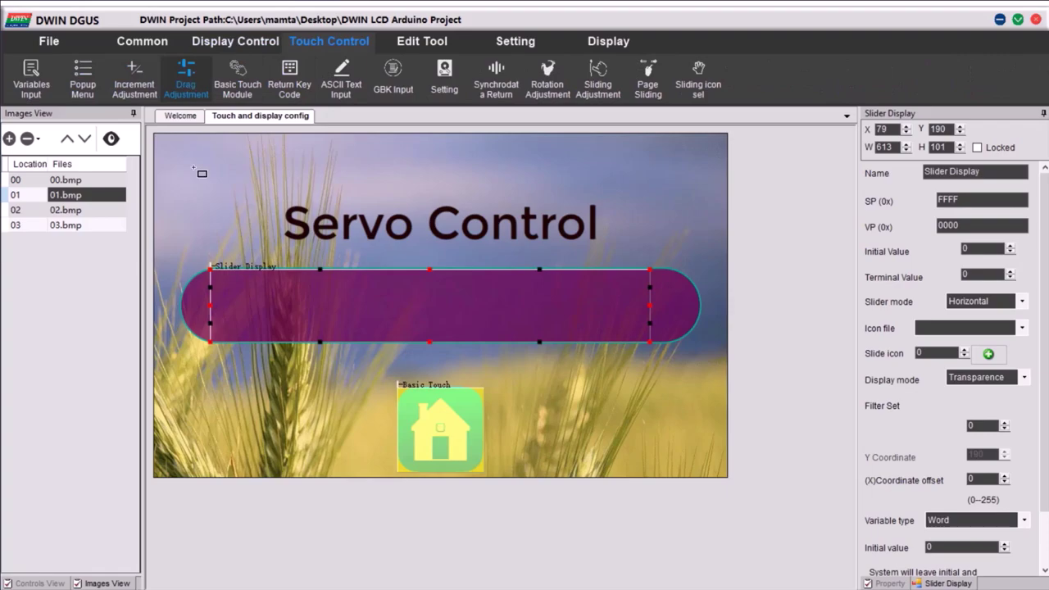
pyautogui.click(172, 102)
pyautogui.moveTo(218, 276); pyautogui.dragTo(657, 350)
pyautogui.moveTo(450, 302); pyautogui.dragTo(446, 218)
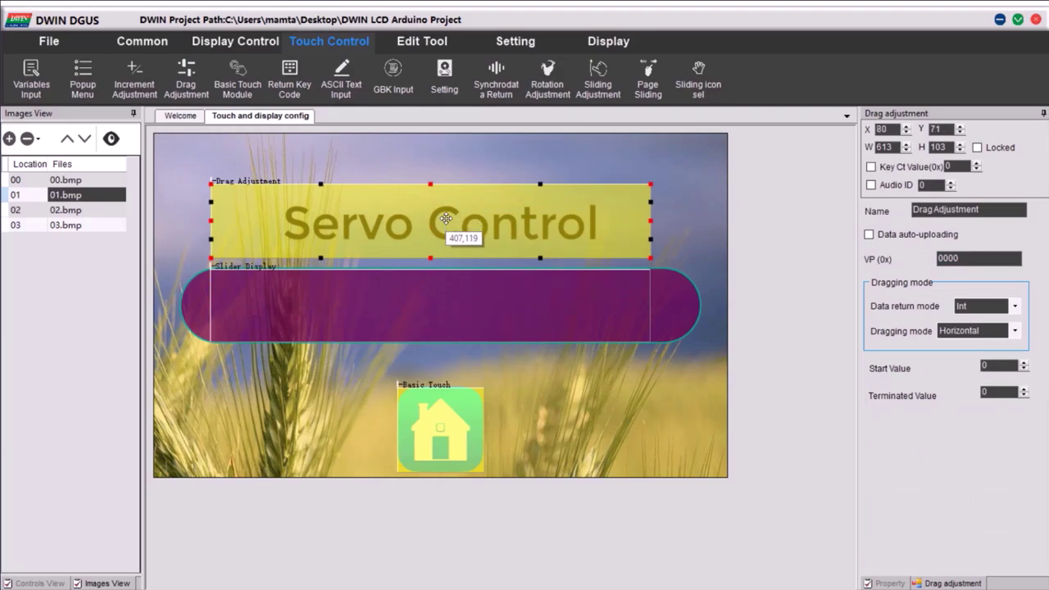
# Step: Enable data auto-uploading for the Drag Adjustment, with VP 1000, Int data return mode and a terminated value of 255
pyautogui.click(869, 235)
pyautogui.moveTo(964, 255); pyautogui.dragTo(916, 257)
pyautogui.write('10')
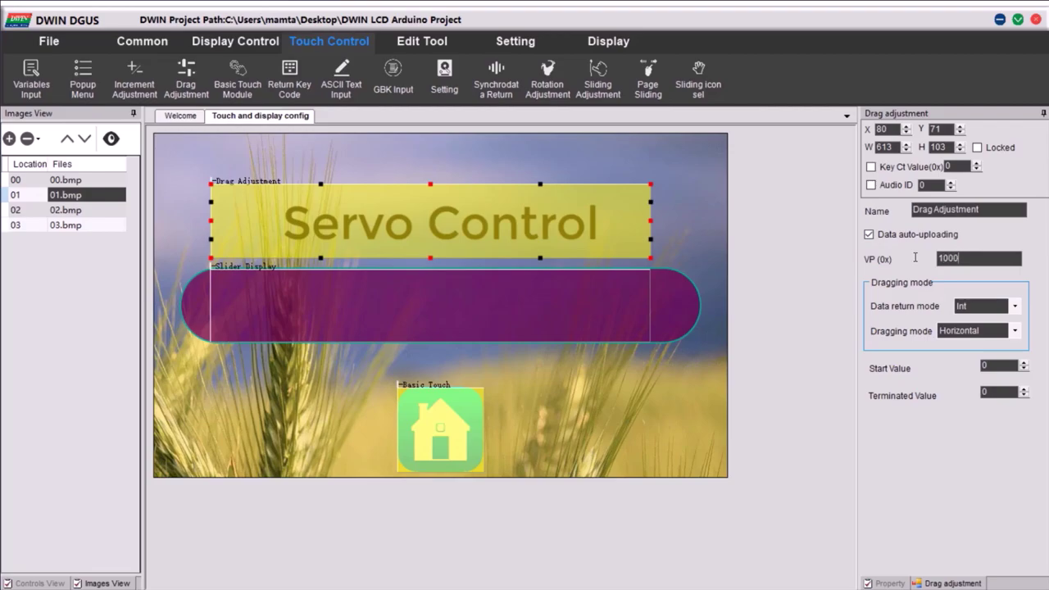
pyautogui.click(1020, 306)
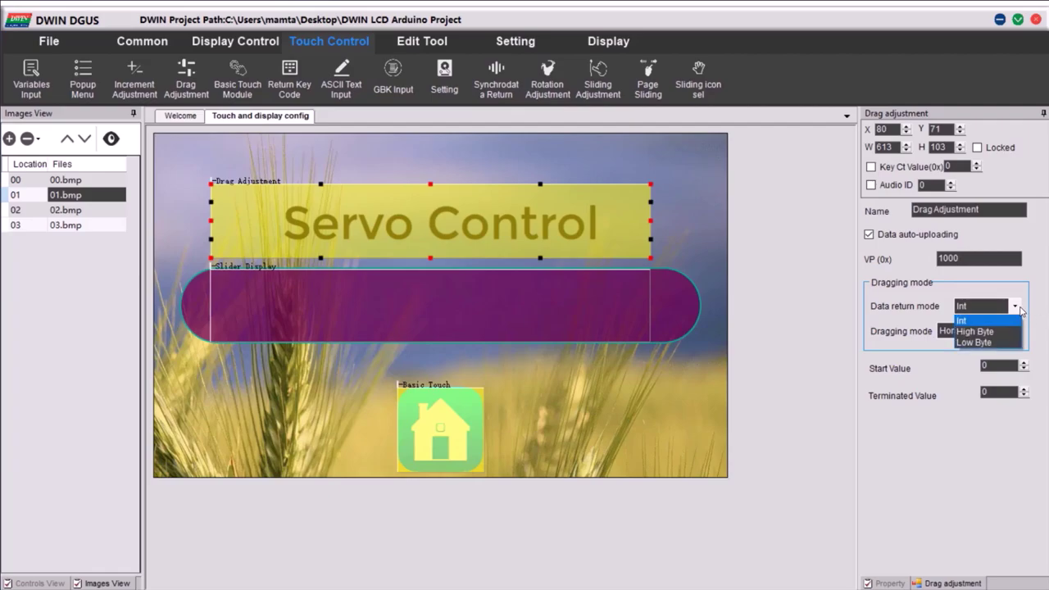
pyautogui.click(993, 370)
pyautogui.doubleClick(982, 367)
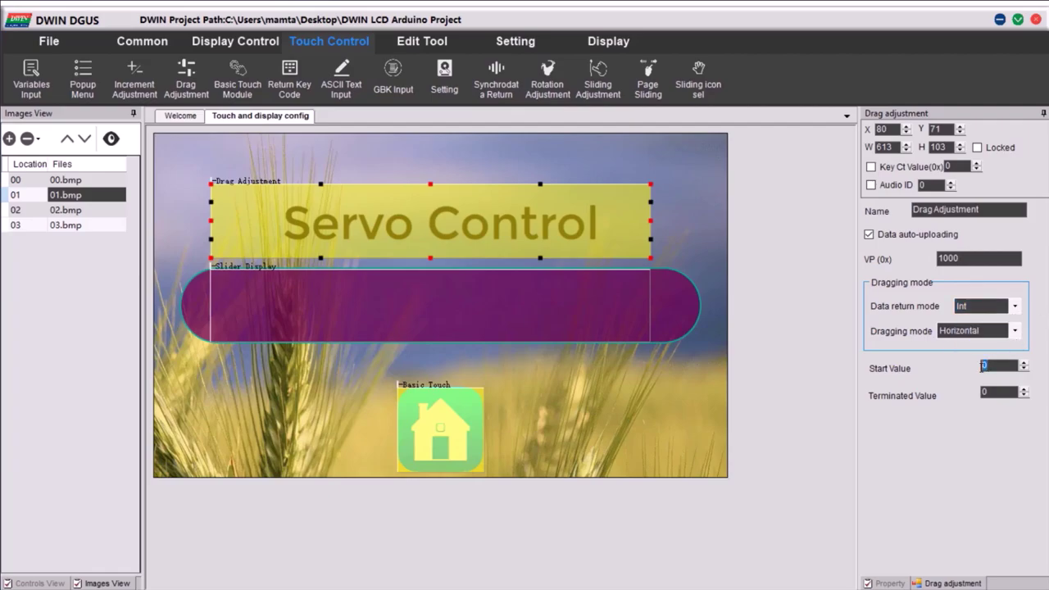
pyautogui.doubleClick(994, 391)
pyautogui.write('255')
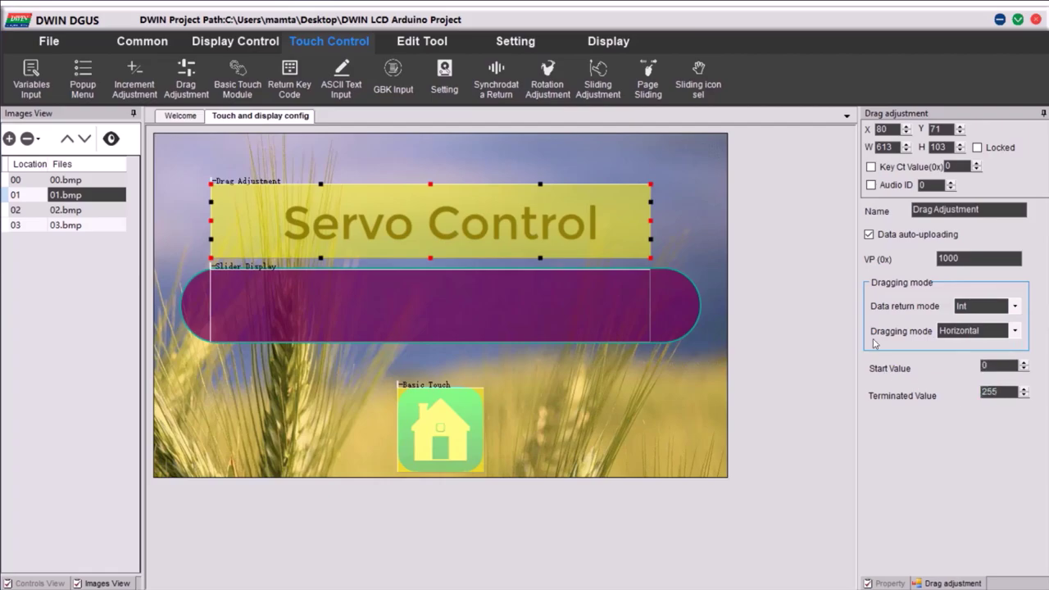
# Step: Set the Servo Control page's Slider Display to VP 1000 with a terminal value of 255
pyautogui.click(434, 297)
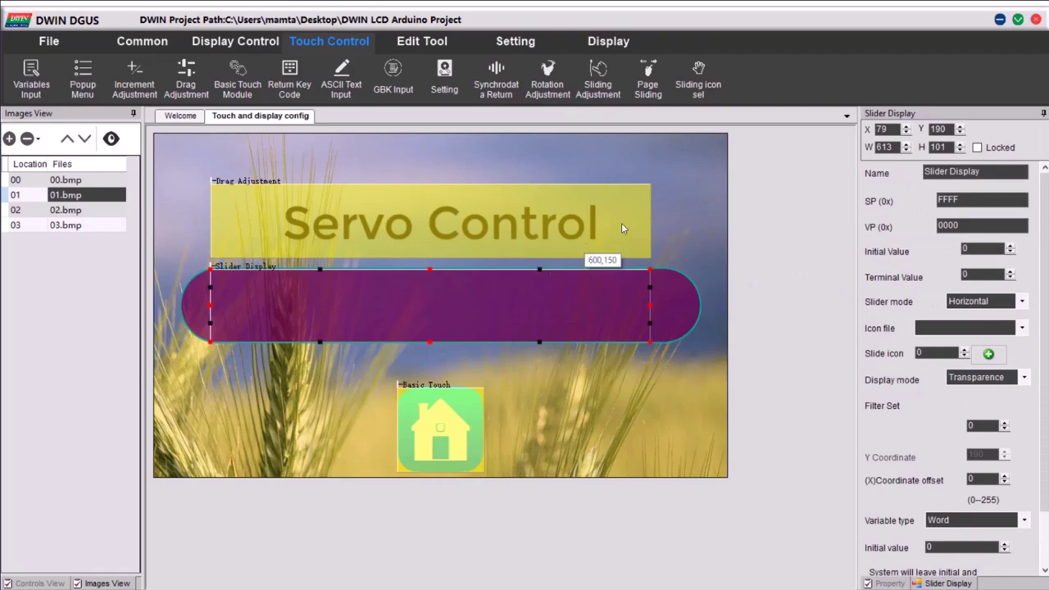
pyautogui.moveTo(977, 224); pyautogui.dragTo(905, 226)
pyautogui.write('1000')
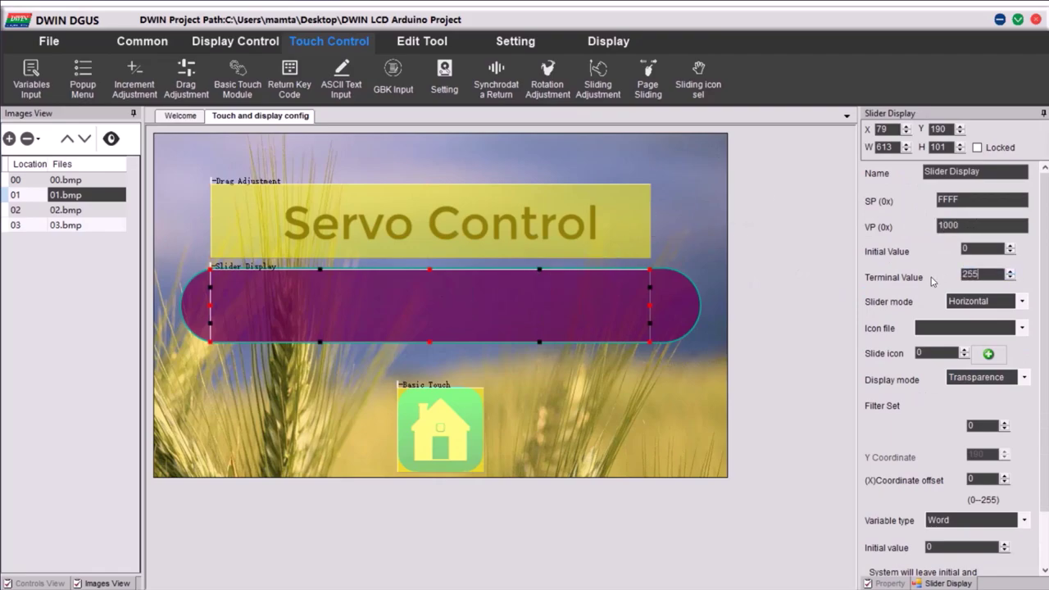
pyautogui.moveTo(1002, 273); pyautogui.dragTo(939, 323)
# Step: Assign icon file 42.icl and slide icon 2 to the servo Slider Display and set its filter value to 1
pyautogui.click(1024, 327)
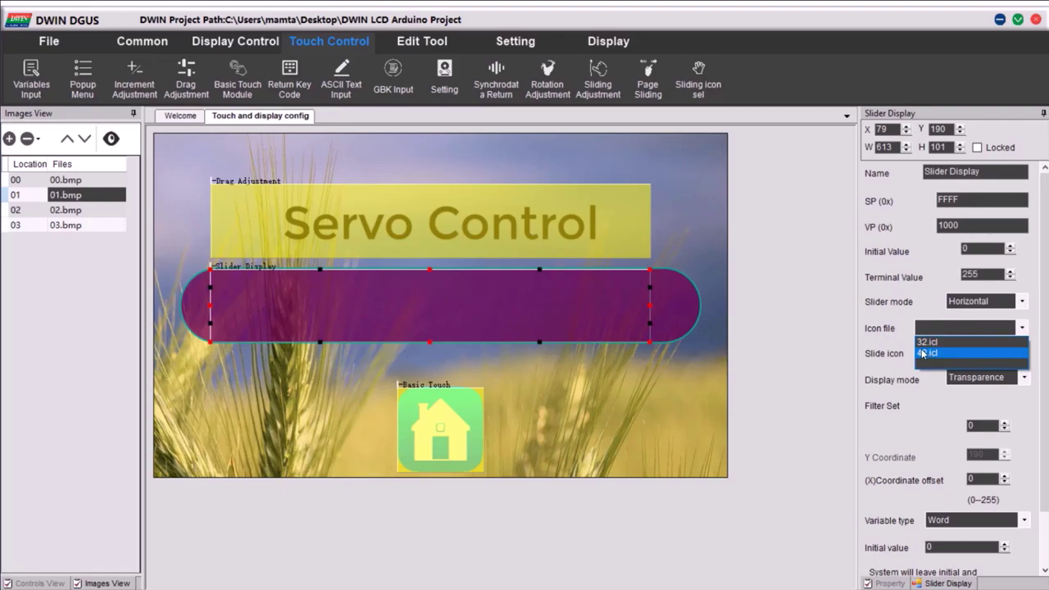
pyautogui.click(923, 353)
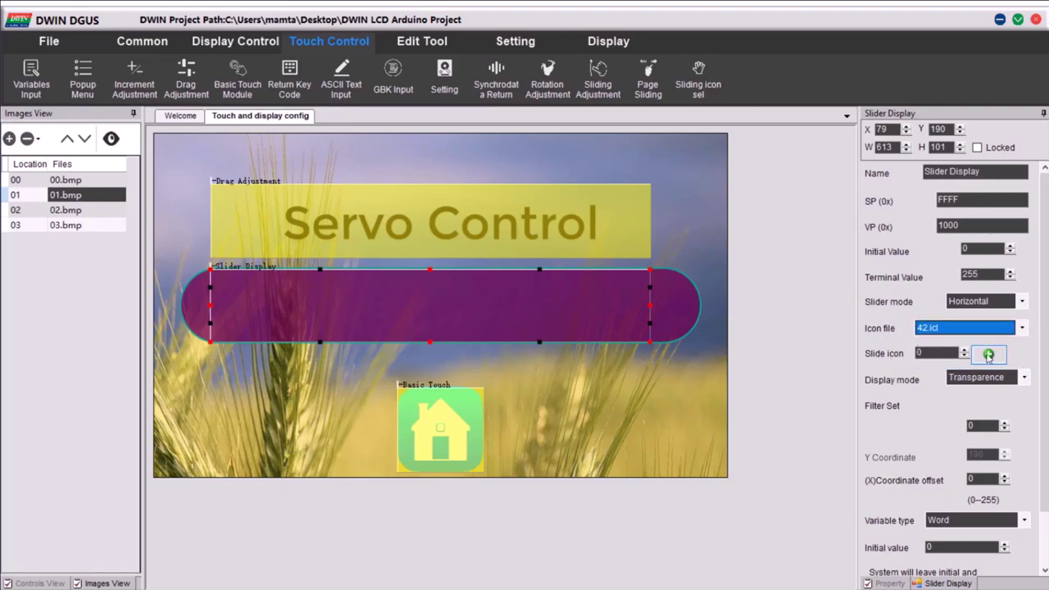
pyautogui.click(988, 354)
pyautogui.click(281, 191)
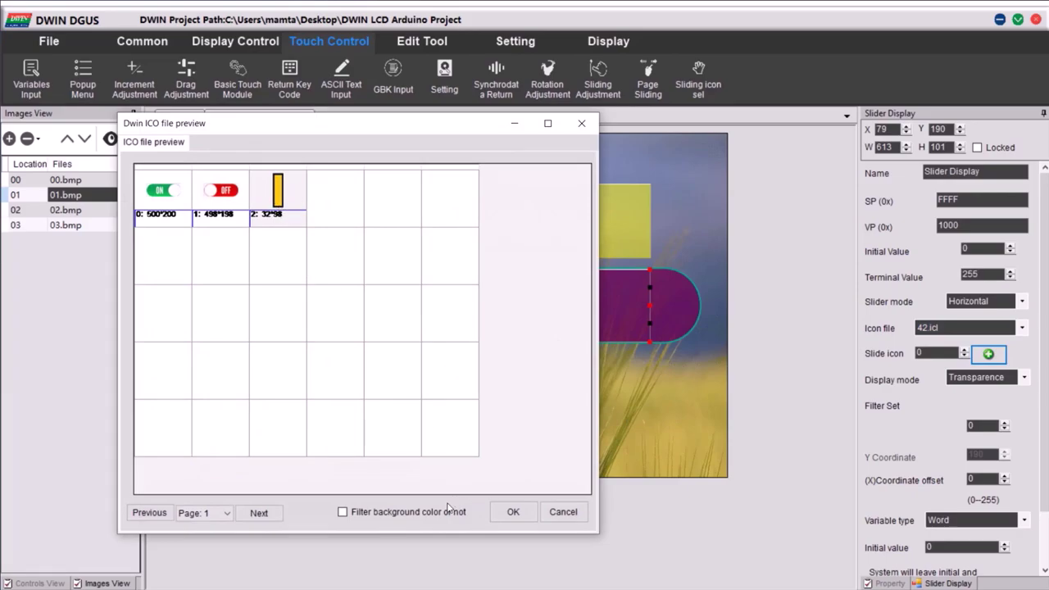
pyautogui.click(513, 512)
pyautogui.click(1005, 424)
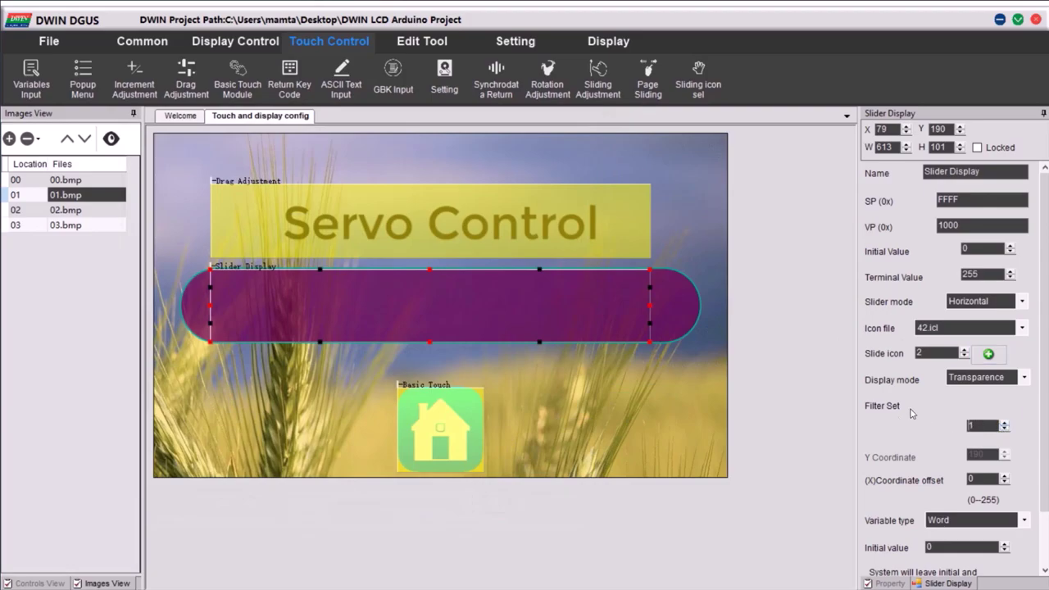
# Step: Move the servo Drag Adjustment area back down over the Slider Display on the purple bar
pyautogui.moveTo(342, 260); pyautogui.dragTo(362, 302)
pyautogui.click(227, 295)
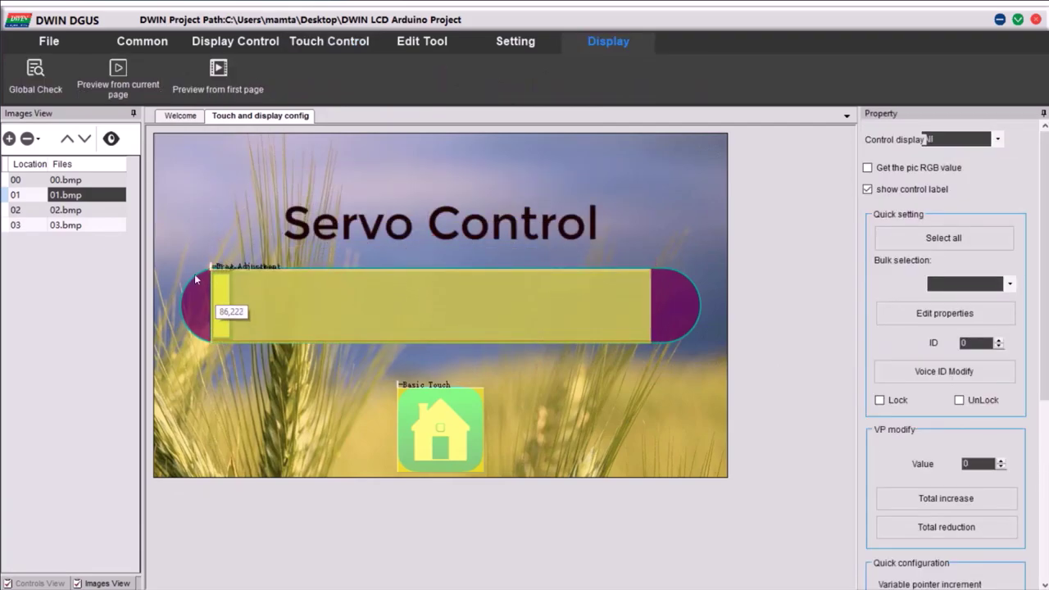
# Step: Open page 02.bmp and draw a Slider Display area about 608 by 102 over the red bar
pyautogui.click(43, 211)
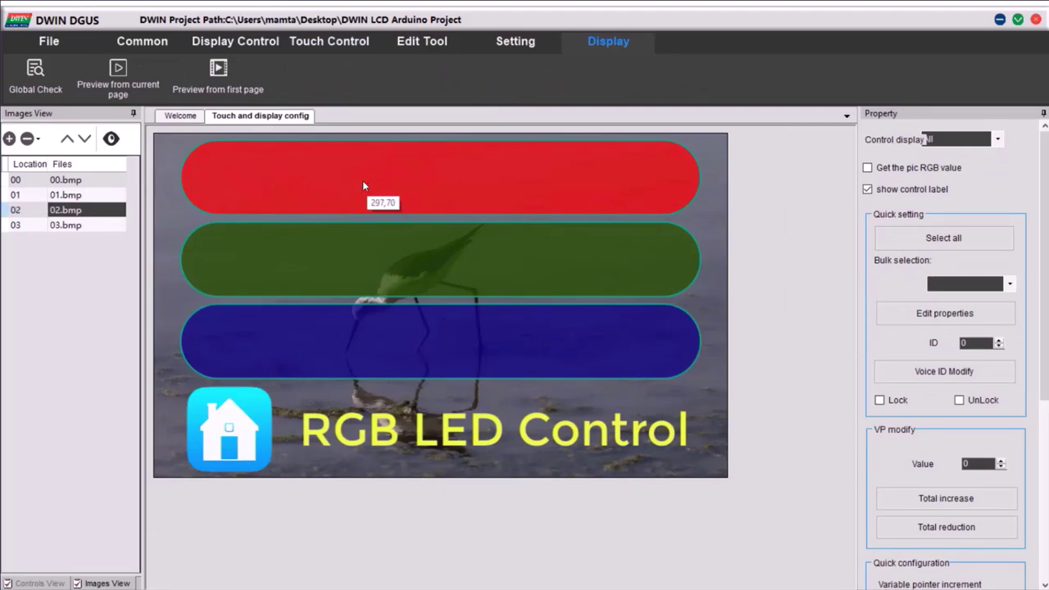
pyautogui.click(326, 41)
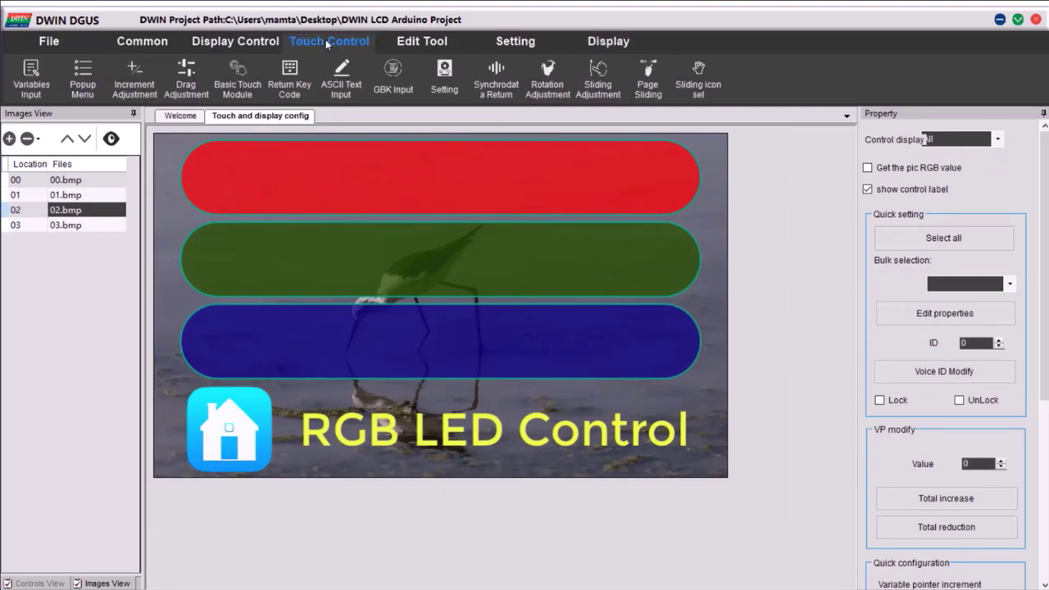
pyautogui.click(235, 41)
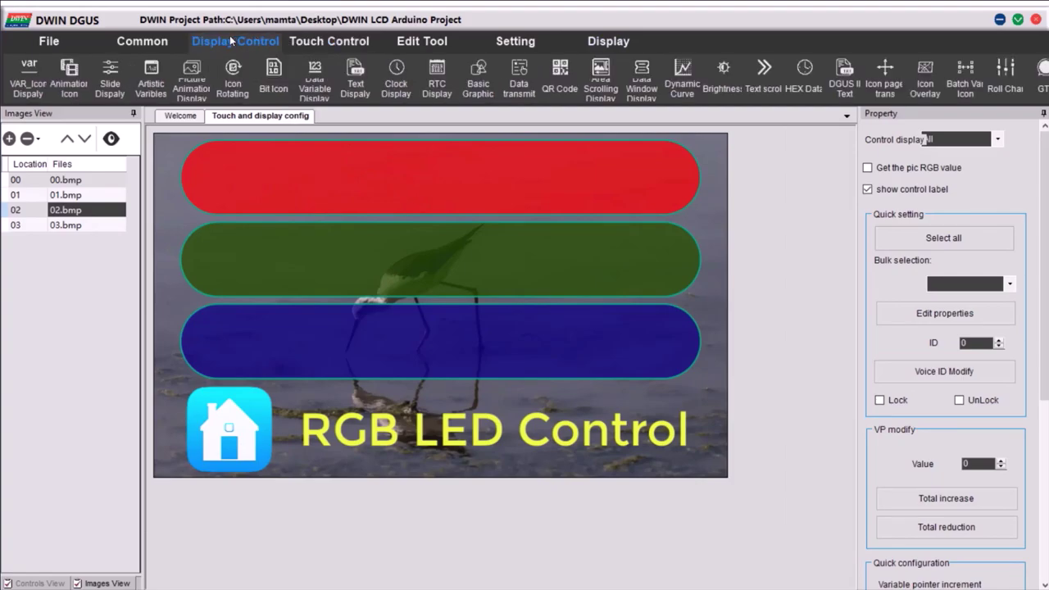
pyautogui.click(112, 80)
pyautogui.click(212, 145)
pyautogui.moveTo(219, 169); pyautogui.dragTo(645, 215)
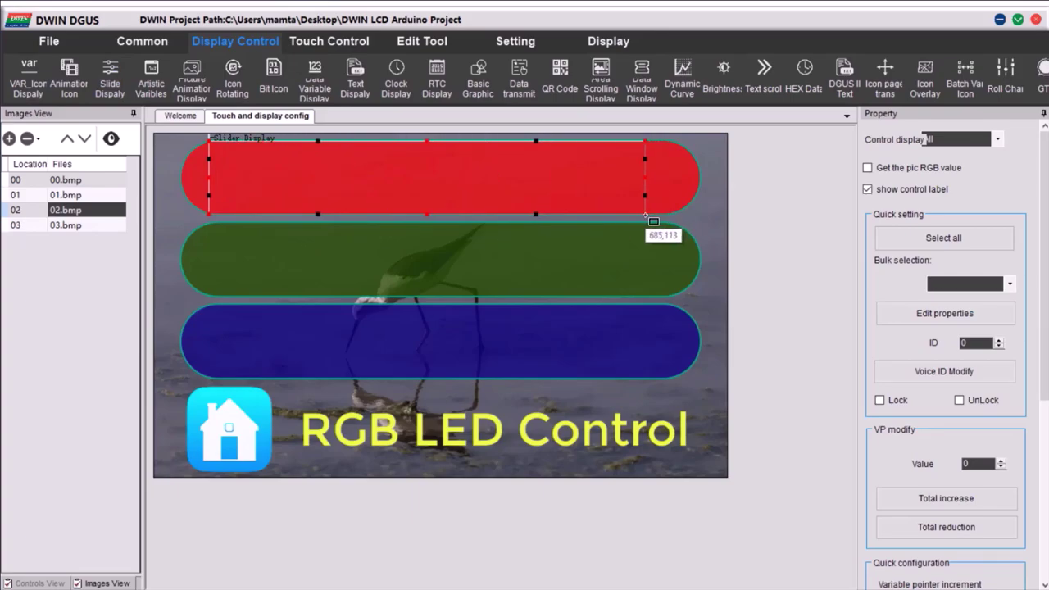
# Step: Draw a Drag Adjustment area about 610 by 102 over the red bar and move it down onto the green bar
pyautogui.click(329, 41)
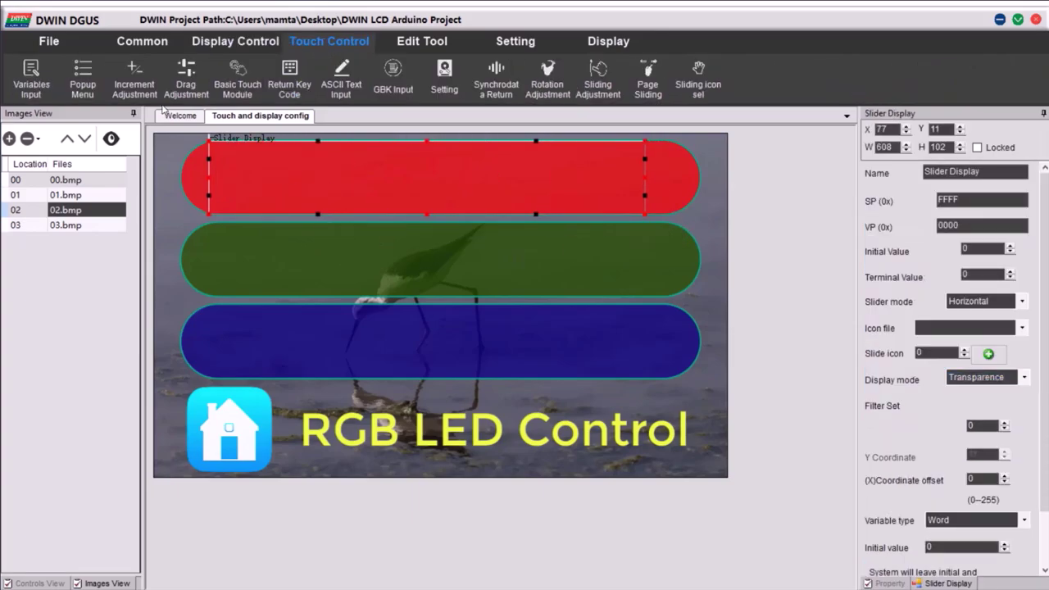
pyautogui.click(186, 82)
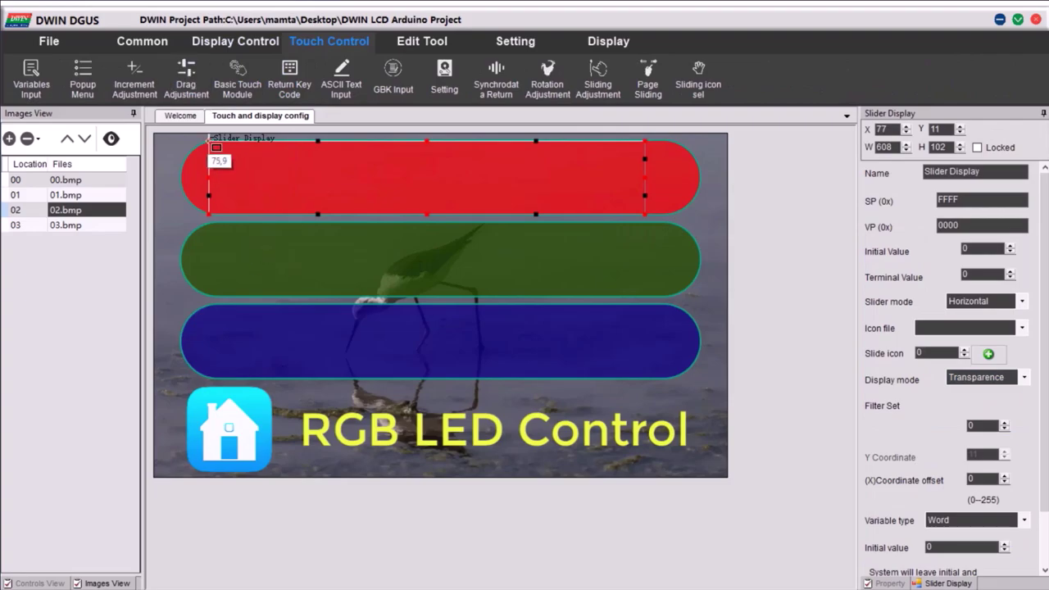
pyautogui.moveTo(216, 148); pyautogui.dragTo(653, 221)
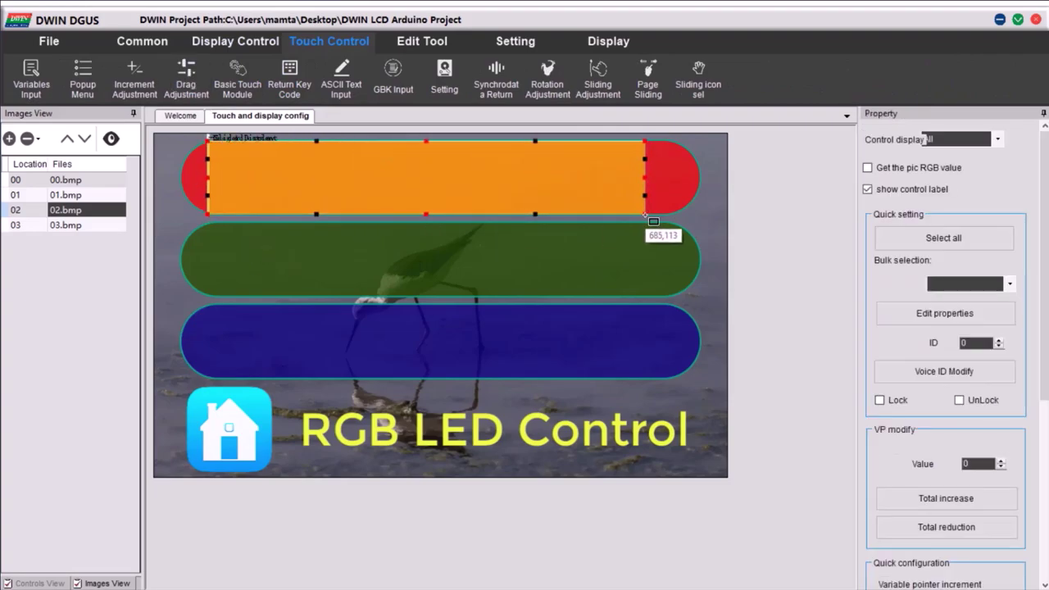
pyautogui.moveTo(415, 183); pyautogui.dragTo(422, 256)
# Step: Set the red bar's Slider Display to VP 2000 with a terminal value of 255
pyautogui.click(371, 195)
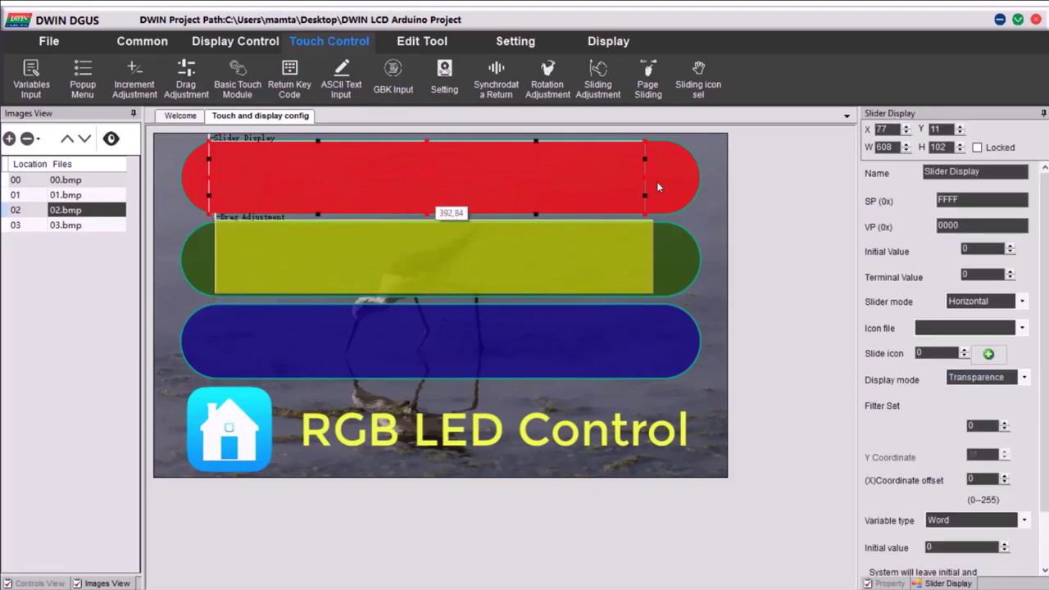
pyautogui.doubleClick(938, 225)
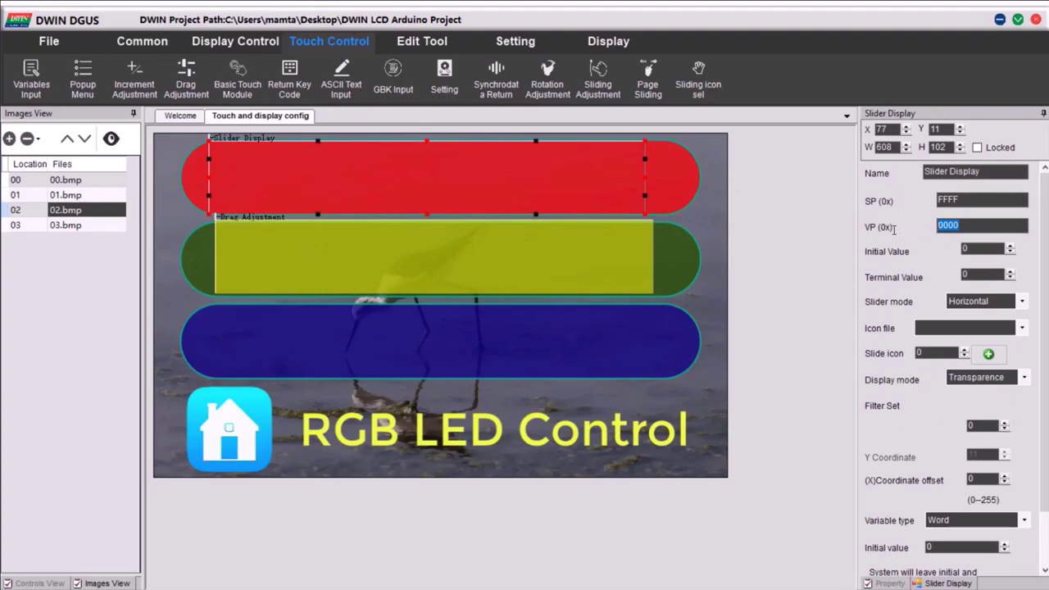
pyautogui.write('2')
pyautogui.doubleClick(981, 272)
# Step: Assign icon file 42.icl and background-filtered slide icon 2 to the red bar's Slider Display, with a filter value of 1
pyautogui.click(1022, 327)
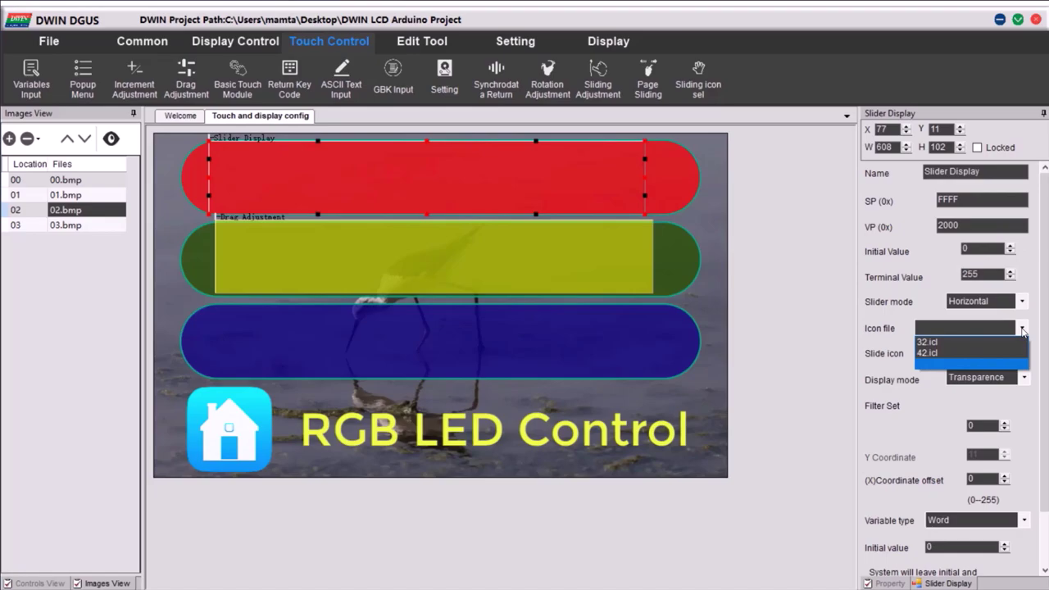
pyautogui.click(1000, 352)
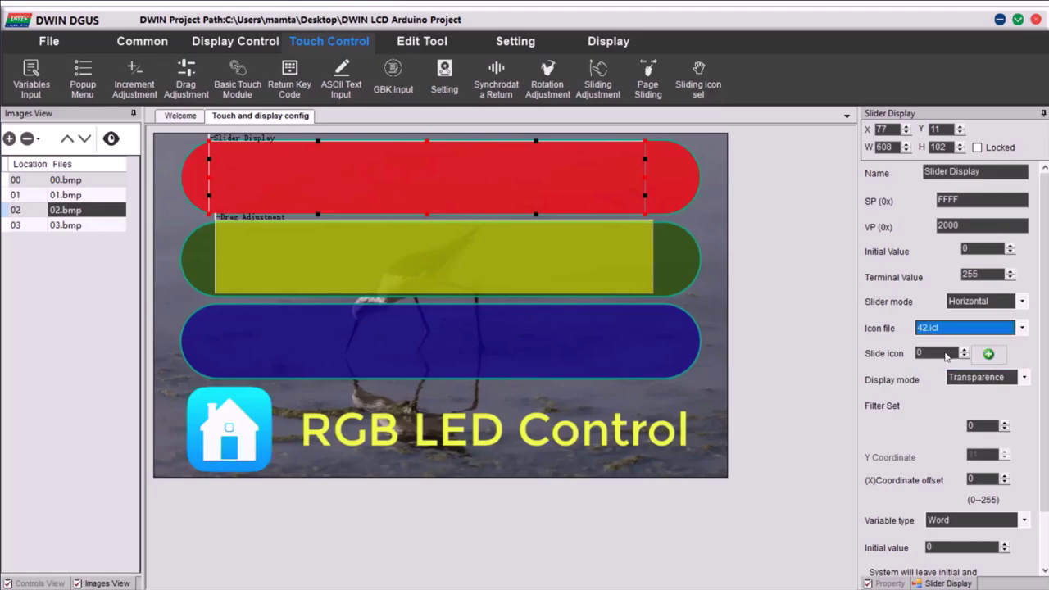
pyautogui.click(989, 353)
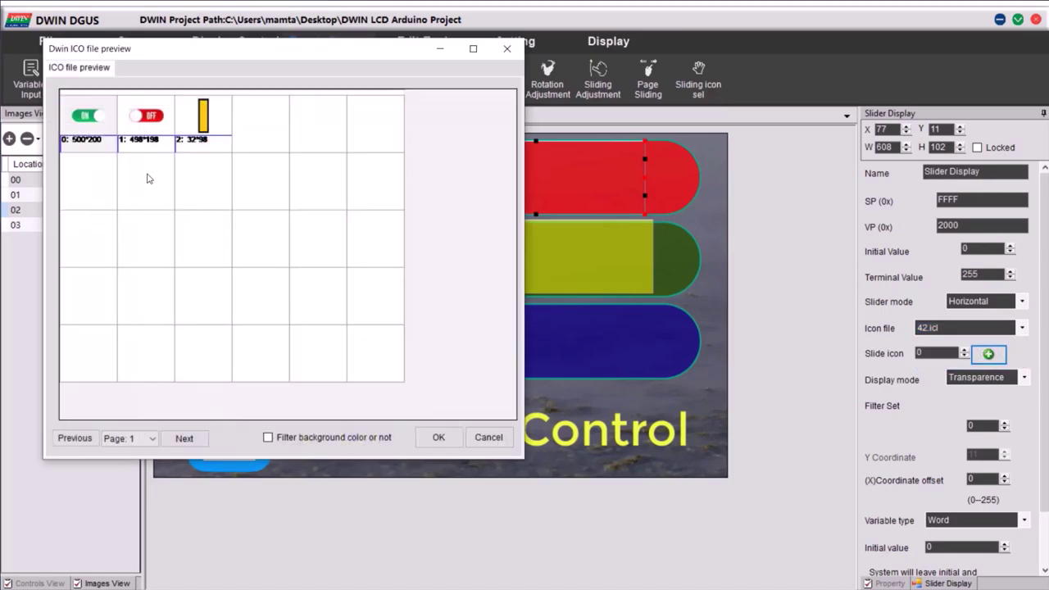
pyautogui.click(201, 121)
pyautogui.click(326, 438)
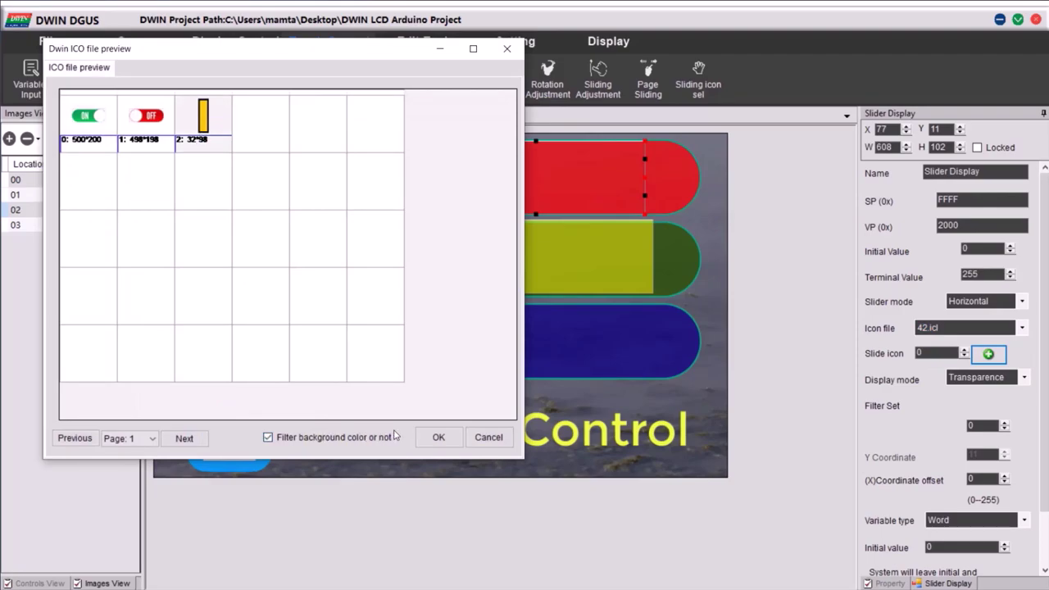
pyautogui.click(439, 437)
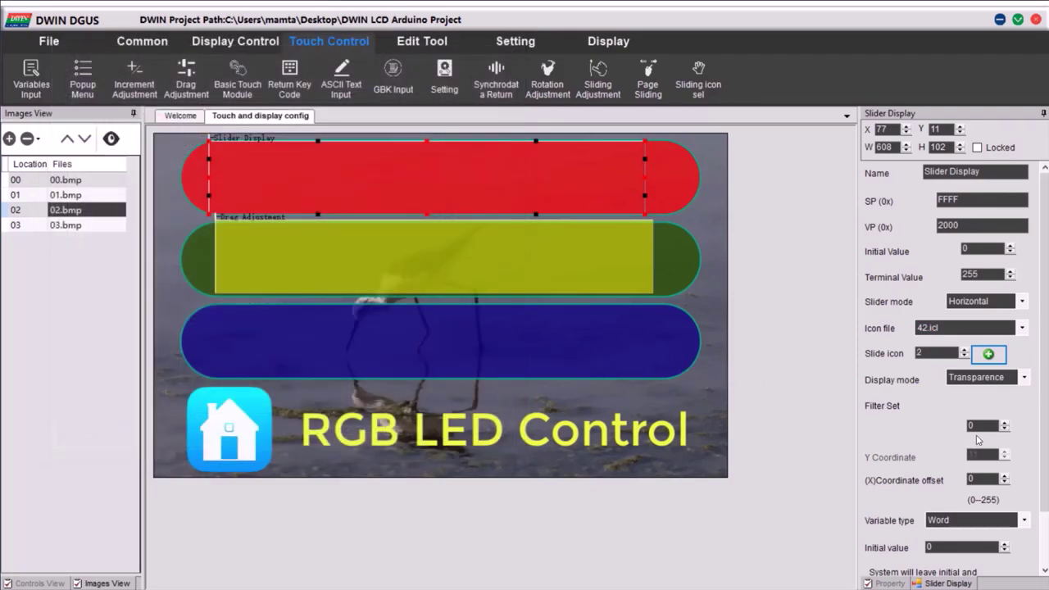
pyautogui.click(1004, 425)
pyautogui.scroll(-2, 894, 417)
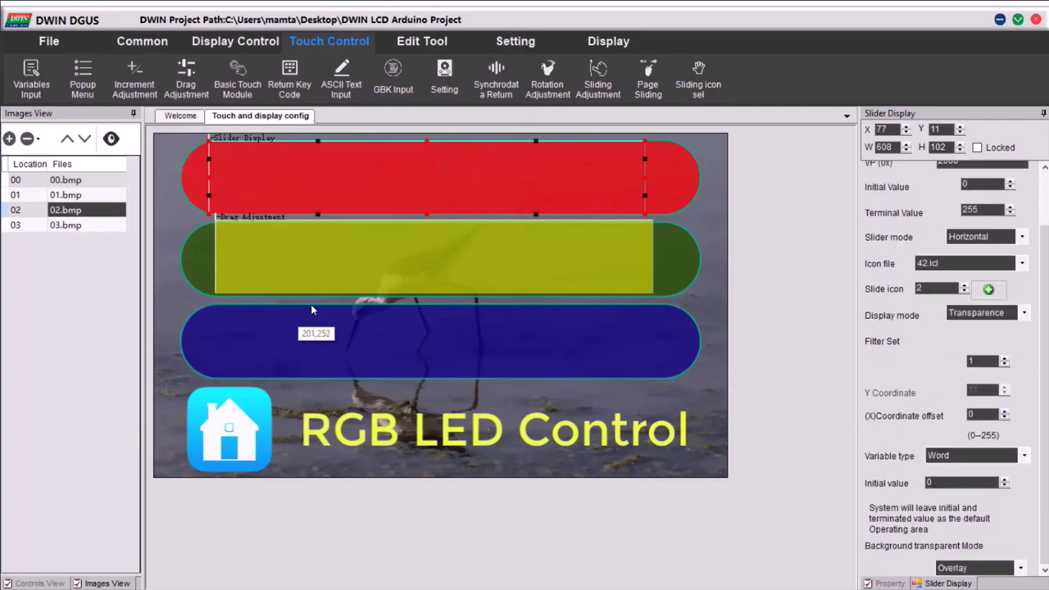
# Step: Enable data auto-uploading for the Drag Adjustment over the green bar and set its VP to 2000
pyautogui.click(341, 276)
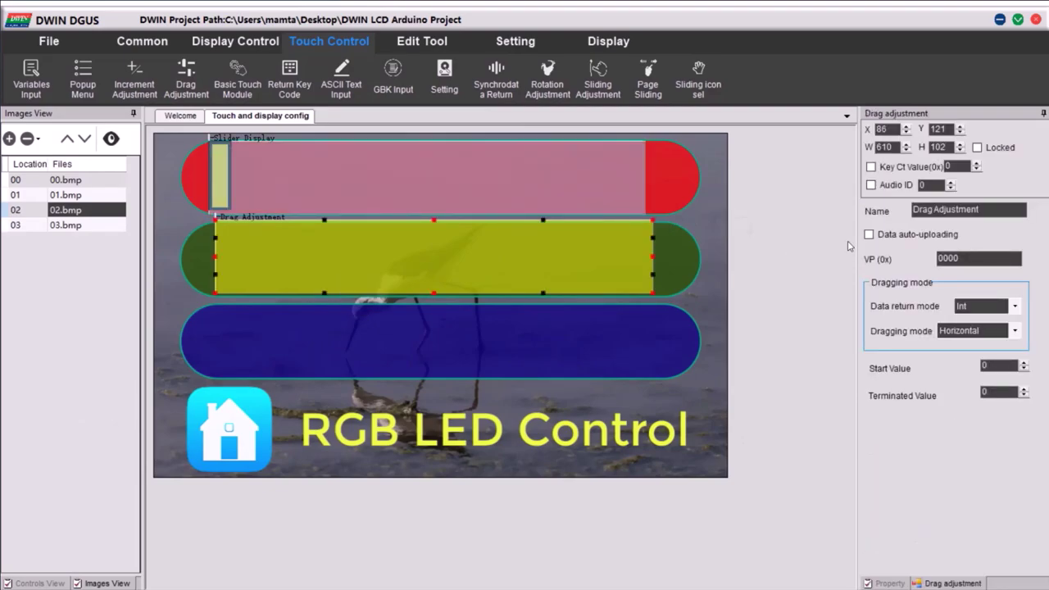
pyautogui.click(870, 236)
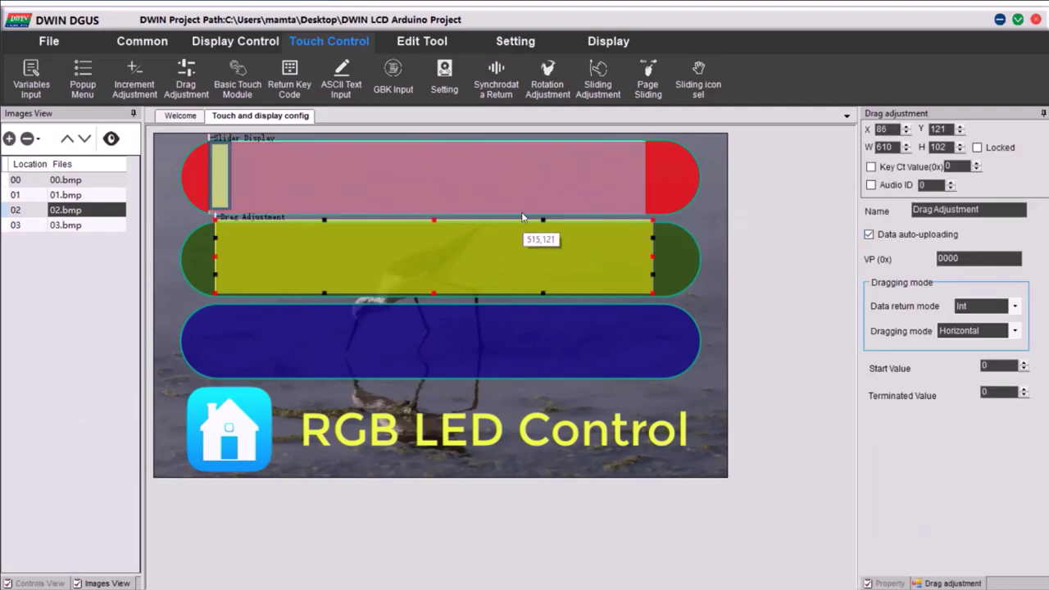
pyautogui.click(522, 180)
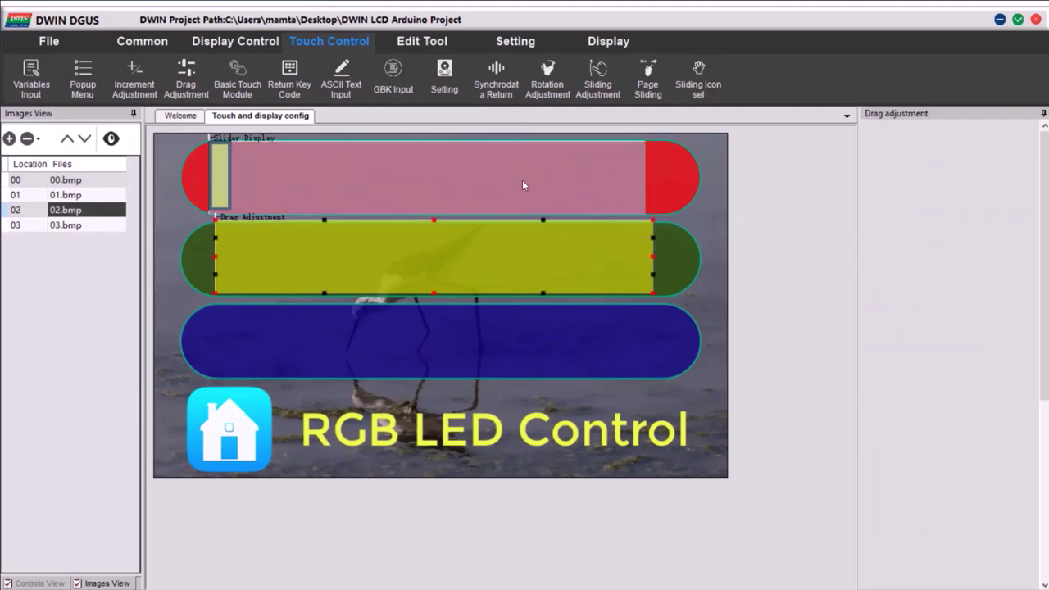
pyautogui.click(422, 235)
pyautogui.doubleClick(968, 260)
pyautogui.write('2000')
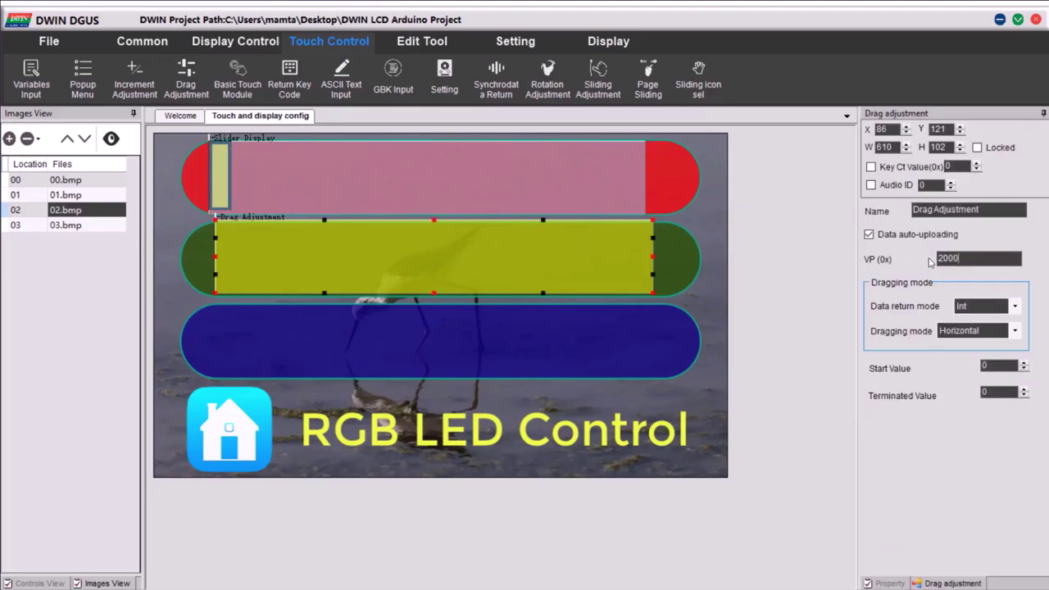
# Step: Set the Drag Adjustment's data return mode to Low Byte and its terminated value to 255
pyautogui.click(1015, 308)
pyautogui.click(1000, 342)
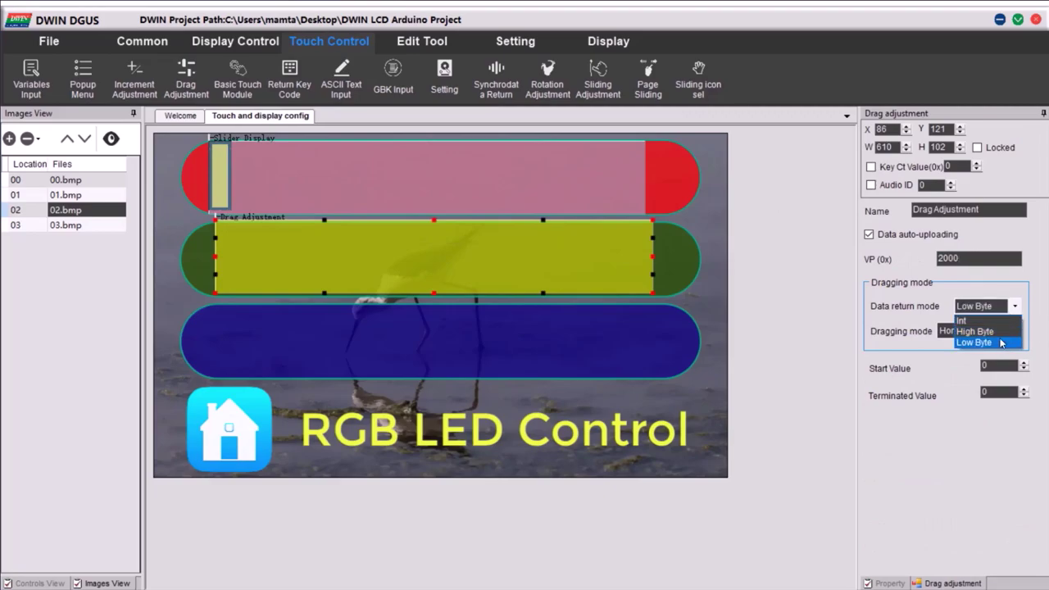
pyautogui.click(997, 394)
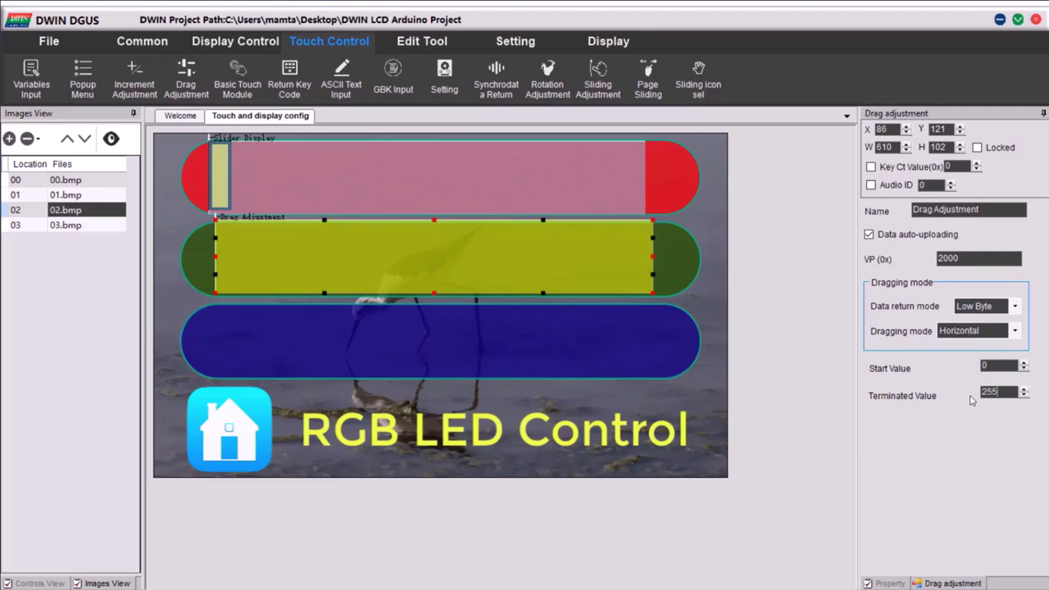
# Step: Move the Drag Adjustment area with VP 2000 up onto the red bar so it covers the Slider Display
pyautogui.moveTo(357, 289); pyautogui.dragTo(356, 244)
pyautogui.click(333, 182)
pyautogui.moveTo(334, 181); pyautogui.dragTo(333, 177)
pyautogui.moveTo(289, 243); pyautogui.dragTo(284, 177)
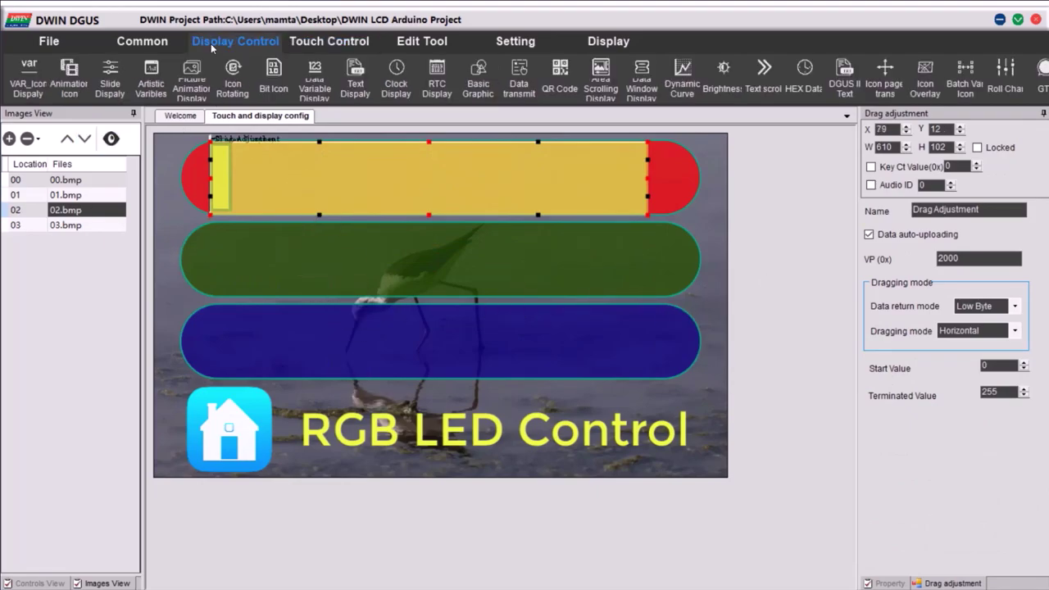
# Step: Draw a Slider Display area about 611 by 101 over the green bar with VP 2000 and terminal value 255
pyautogui.moveTo(208, 47)
pyautogui.click(109, 82)
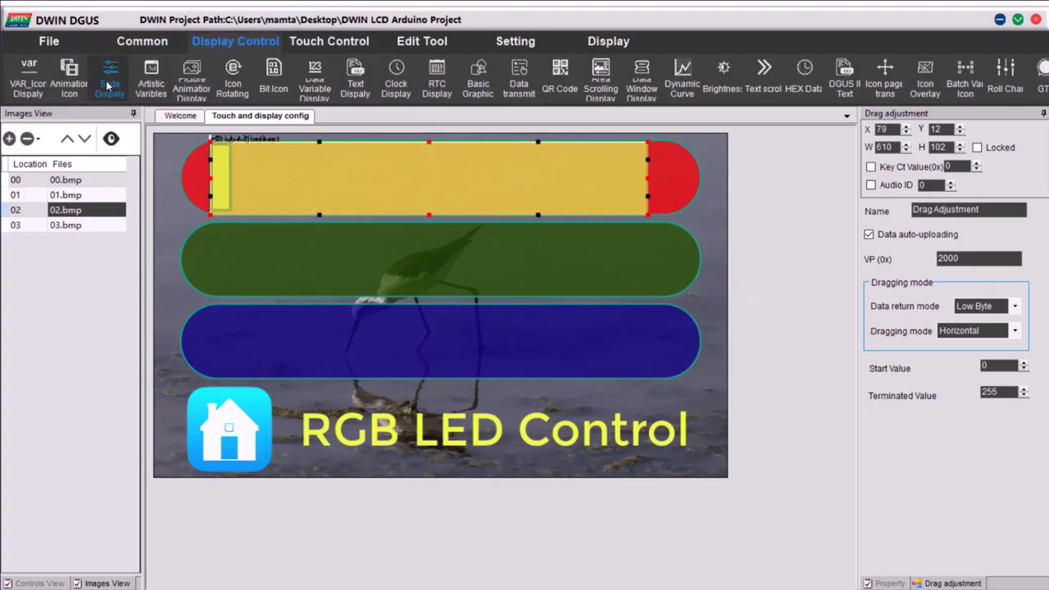
pyautogui.moveTo(210, 225); pyautogui.dragTo(672, 300)
pyautogui.doubleClick(963, 226)
pyautogui.write('2000')
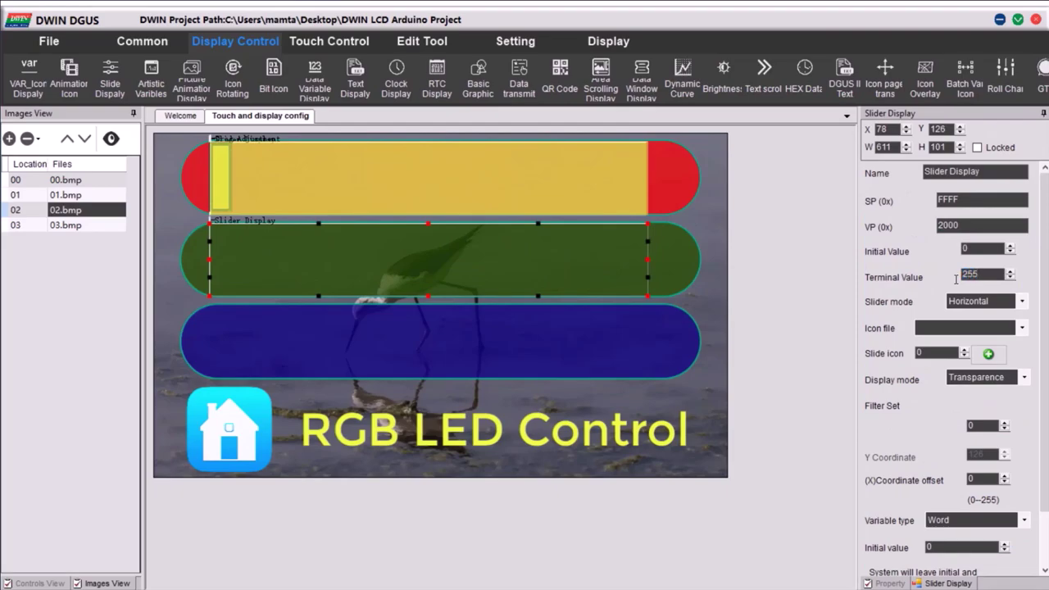
# Step: Assign icon file 42.icl and background-filtered slide icon 2 to the green bar's Slider Display
pyautogui.click(1019, 327)
pyautogui.click(994, 362)
pyautogui.click(988, 354)
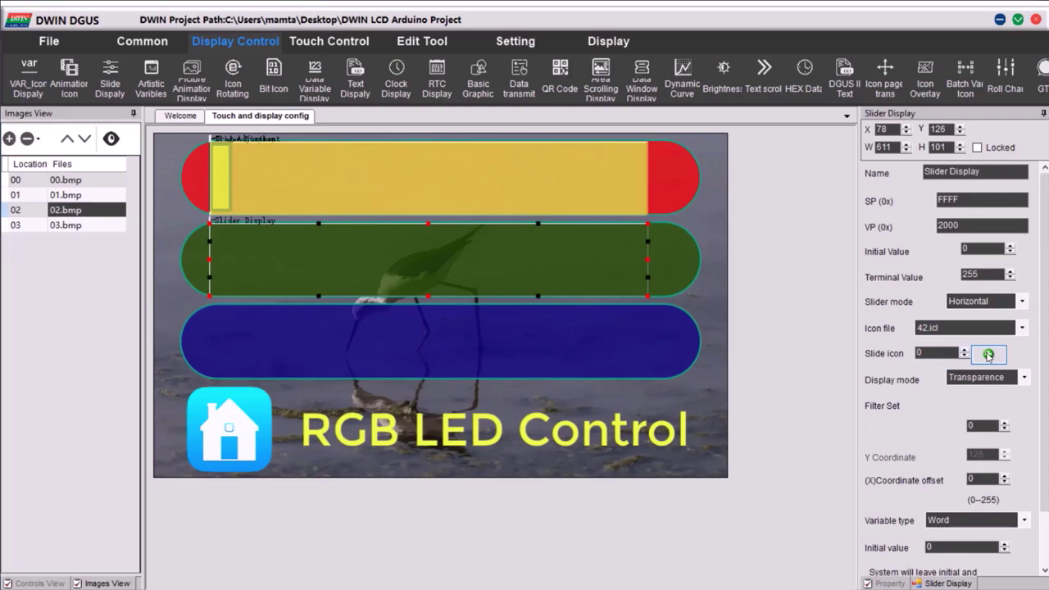
pyautogui.click(259, 178)
pyautogui.click(422, 495)
pyautogui.click(495, 495)
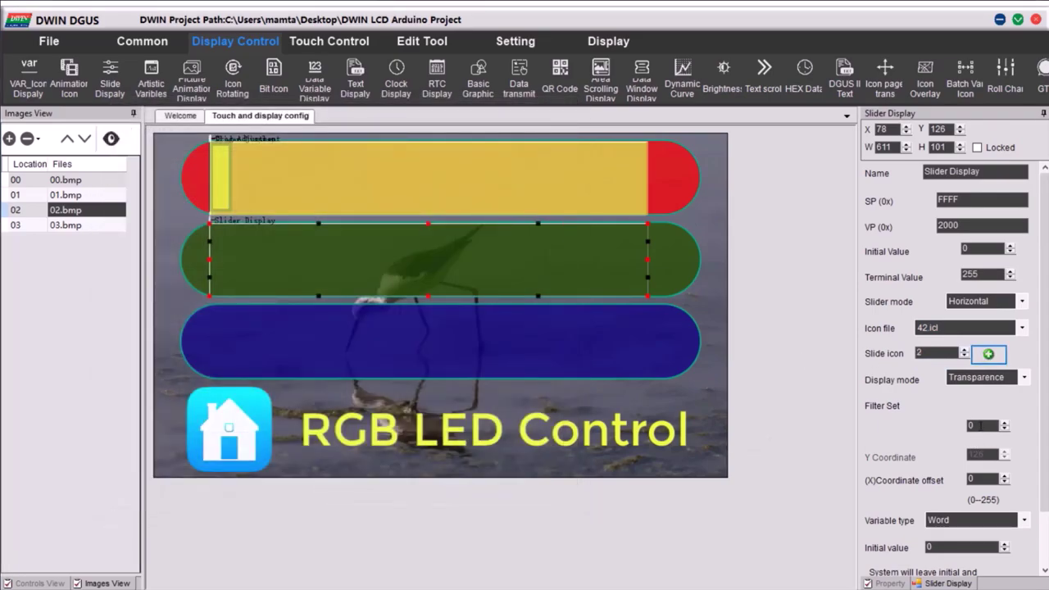
# Step: Set the green bar's Slider Display to VP 3000 and filter value 1, and nudge it down to Y 128
pyautogui.moveTo(945, 227); pyautogui.dragTo(935, 227)
pyautogui.scroll(-2, 935, 227)
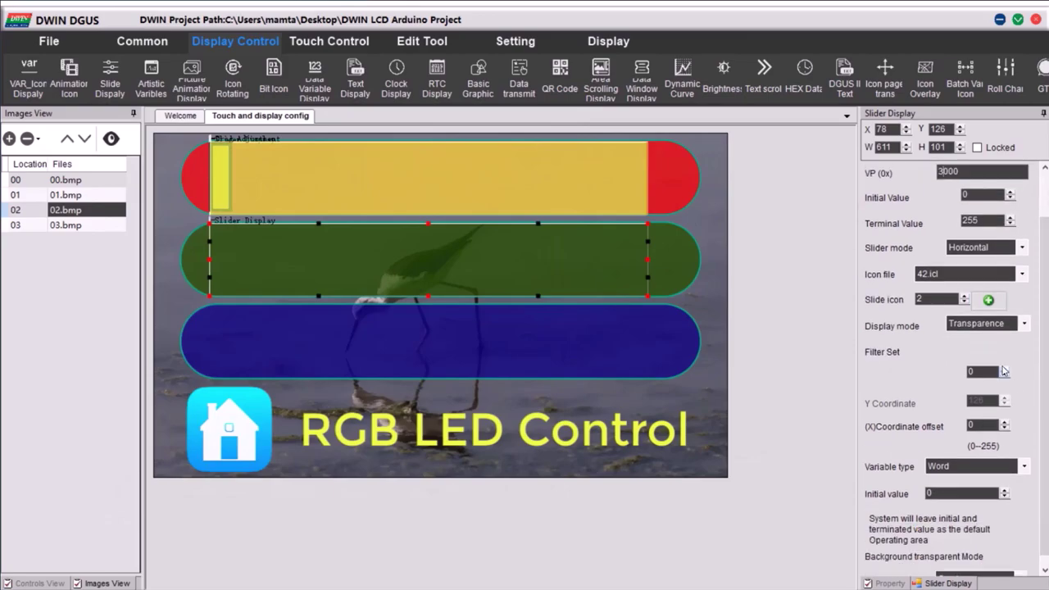
pyautogui.click(307, 261)
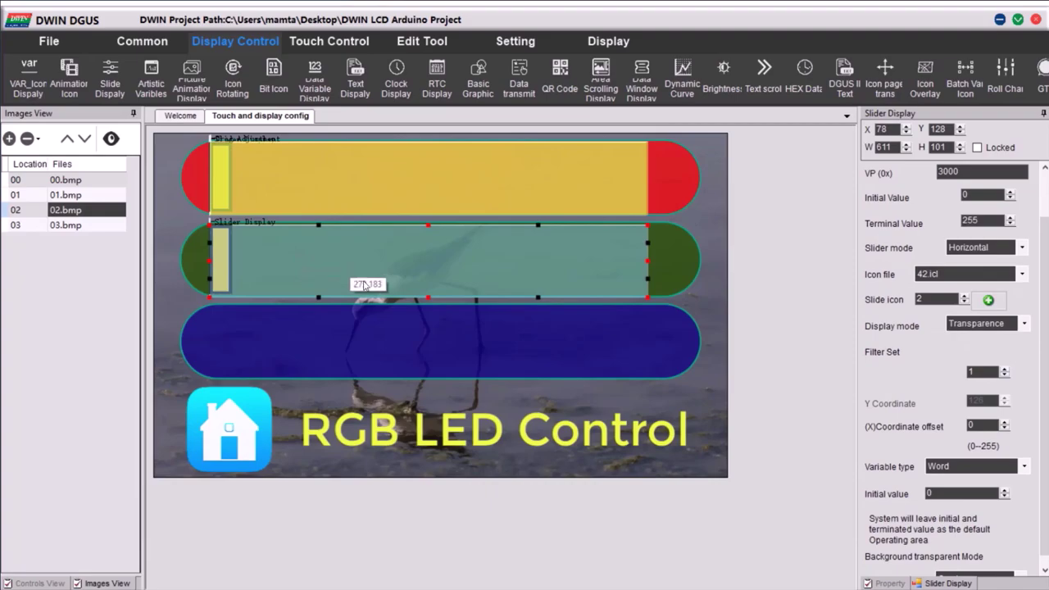
# Step: Draw a Drag Adjustment area about 611 by 100 over the green bar with data auto-uploading enabled and VP 3000
pyautogui.click(324, 43)
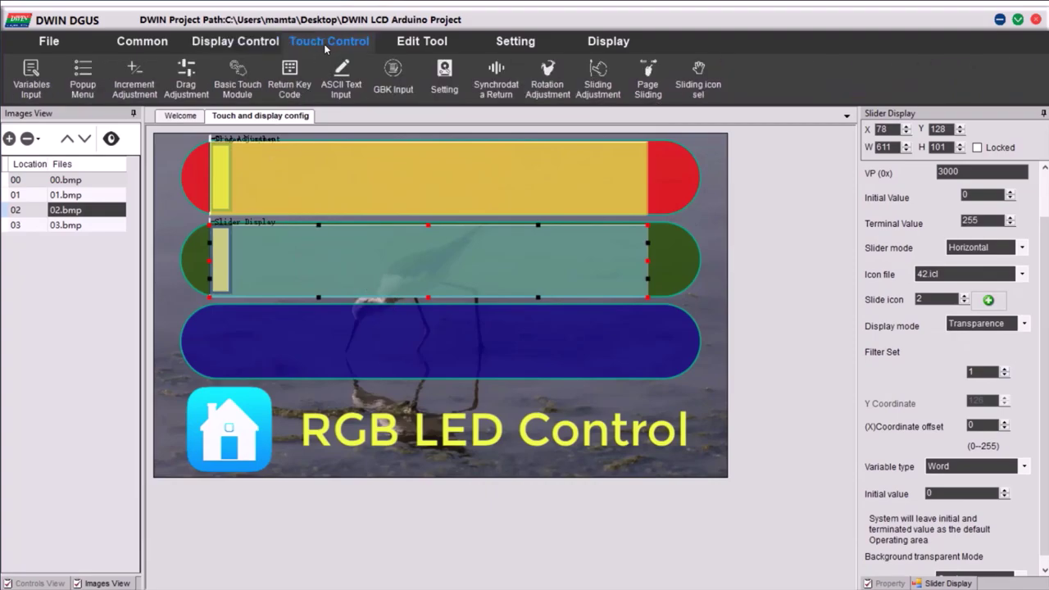
pyautogui.click(129, 78)
pyautogui.moveTo(209, 221); pyautogui.dragTo(656, 303)
pyautogui.doubleClick(965, 259)
pyautogui.write('3000')
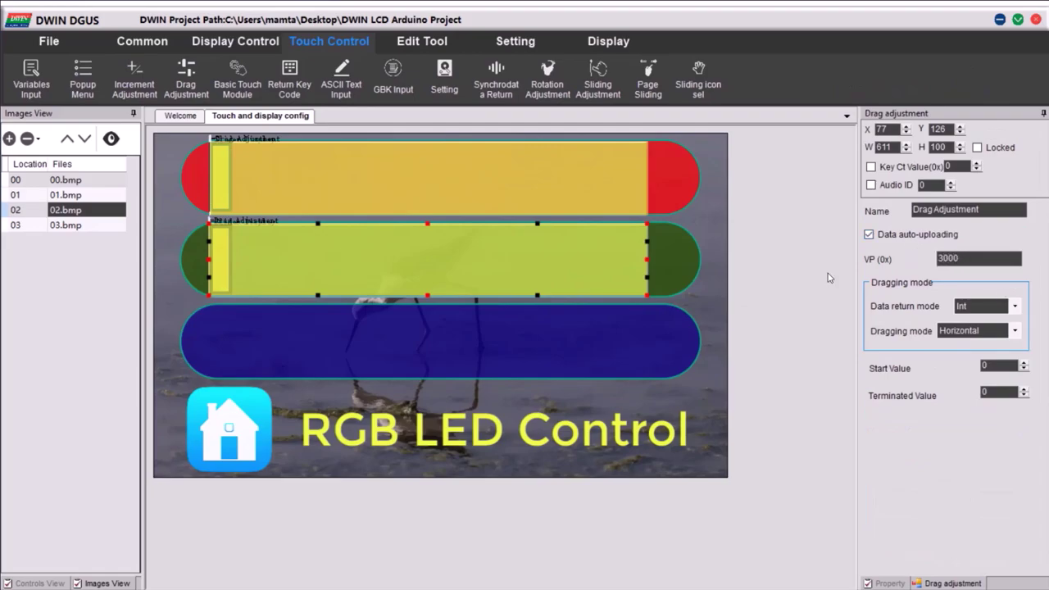
# Step: Set the green bar's Drag Adjustment to Low Byte data return mode with a terminated value of 255
pyautogui.click(579, 178)
pyautogui.click(578, 250)
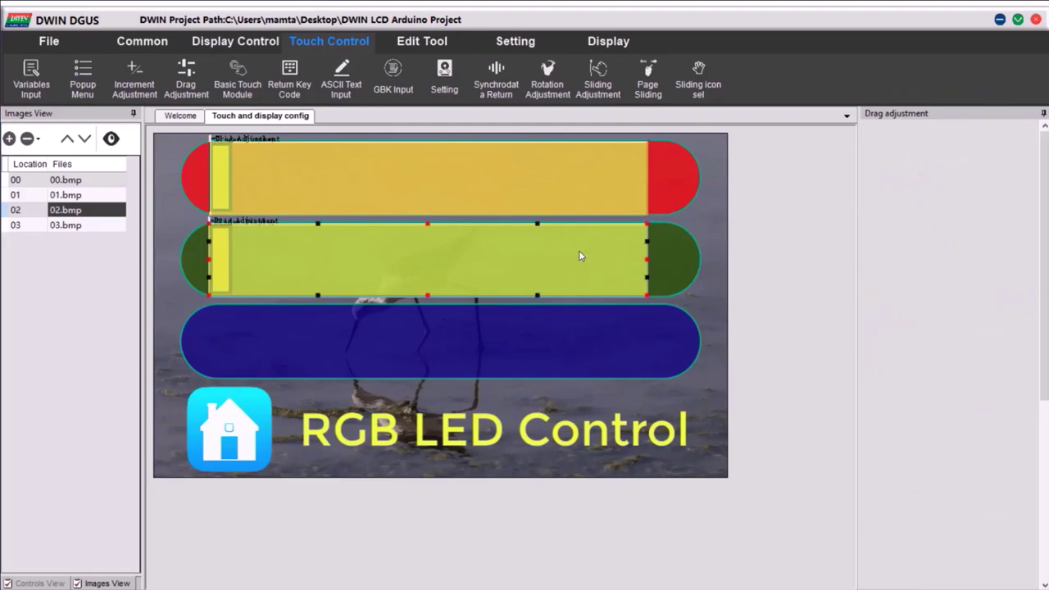
pyautogui.click(1014, 305)
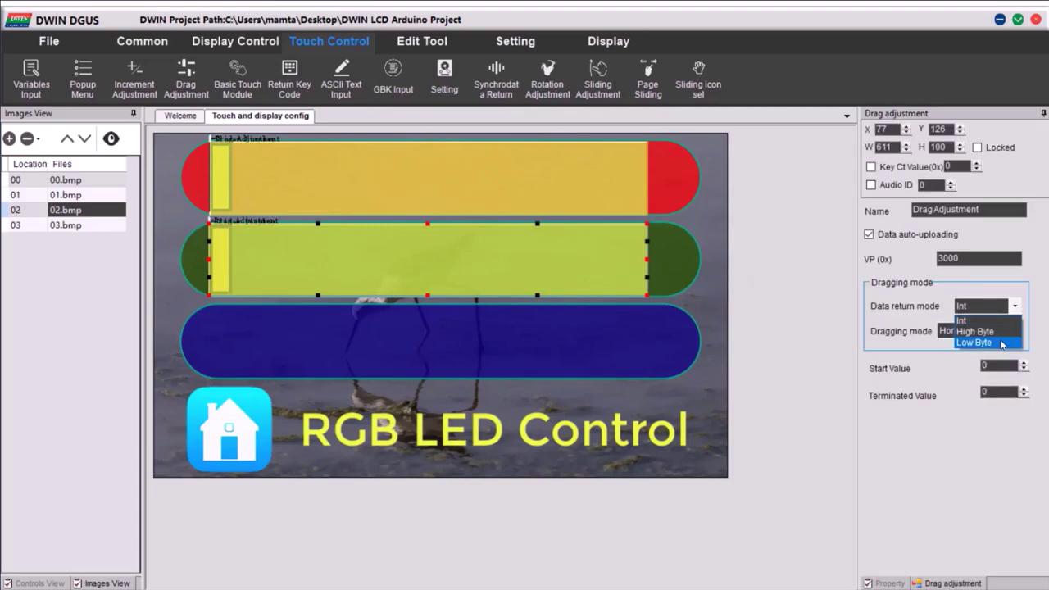
pyautogui.click(1003, 344)
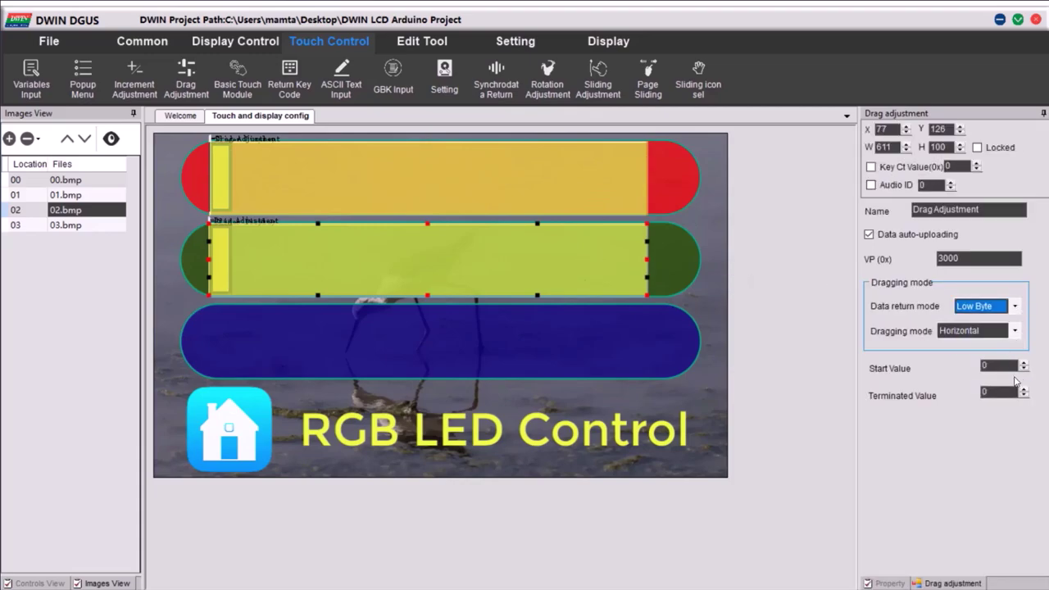
pyautogui.click(957, 394)
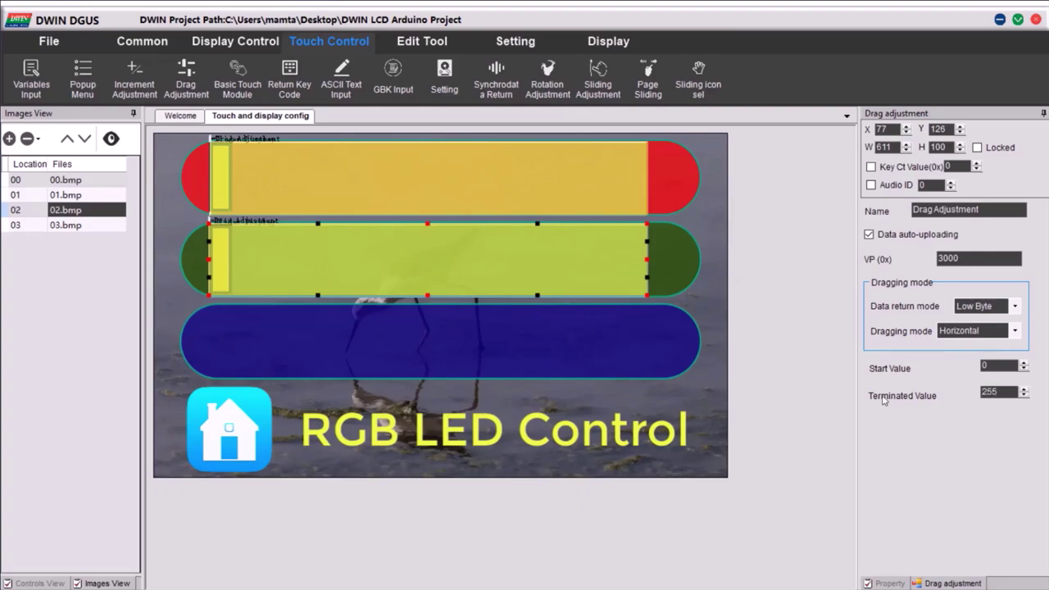
# Step: Draw a Slider Display about 608 by 103 over the blue bar with VP 4000, terminal value 255, icon file 42.icl and filter value 1
pyautogui.click(270, 42)
pyautogui.click(104, 84)
pyautogui.moveTo(210, 303); pyautogui.dragTo(647, 379)
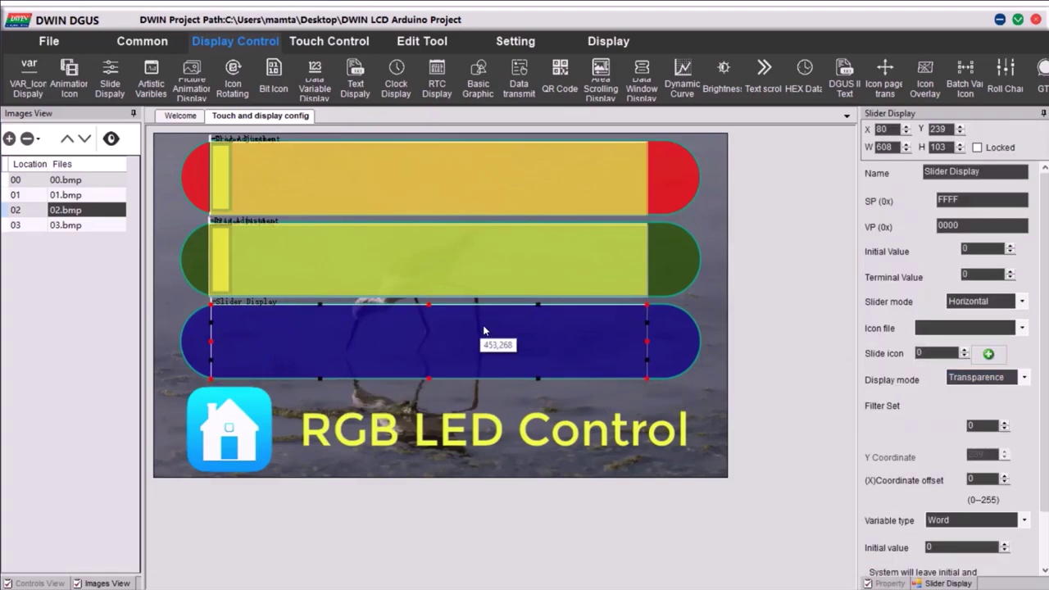
pyautogui.hotkey('ctrl', 'a')
pyautogui.write('40')
# Step: Draw a Drag Adjustment area about 607 by 104 over the blue bar with data auto-uploading enabled and VP 4000
pyautogui.moveTo(211, 303)
pyautogui.mouseDown()
pyautogui.moveTo(433, 369)
pyautogui.moveTo(646, 379)
pyautogui.mouseUp()
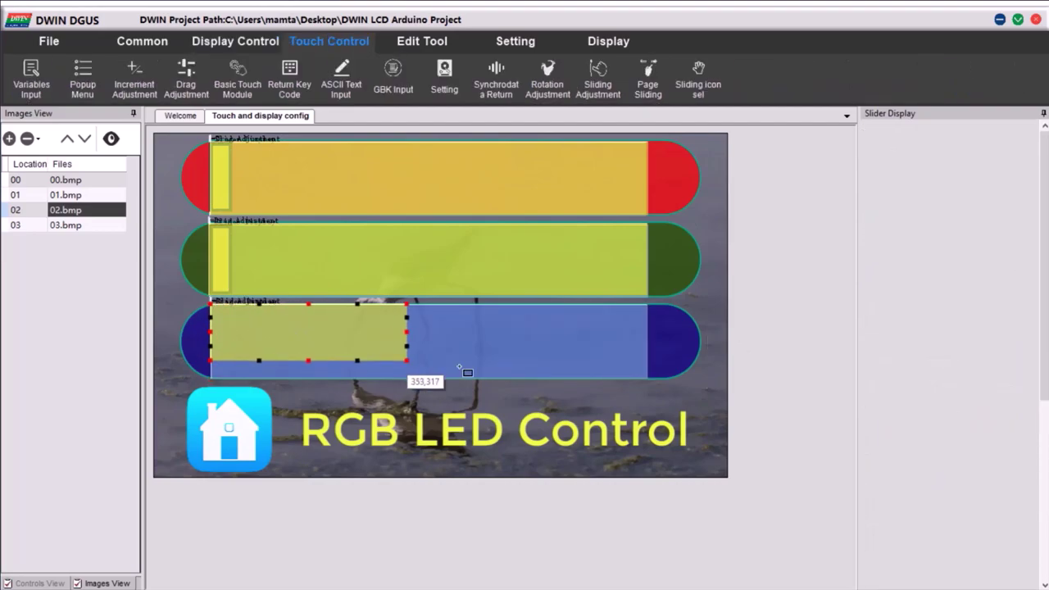
pyautogui.click(868, 235)
pyautogui.doubleClick(940, 259)
pyautogui.write('40')
# Step: Set the blue bar's Drag Adjustment to Low Byte data return mode with a terminated value of 255
pyautogui.click(1014, 307)
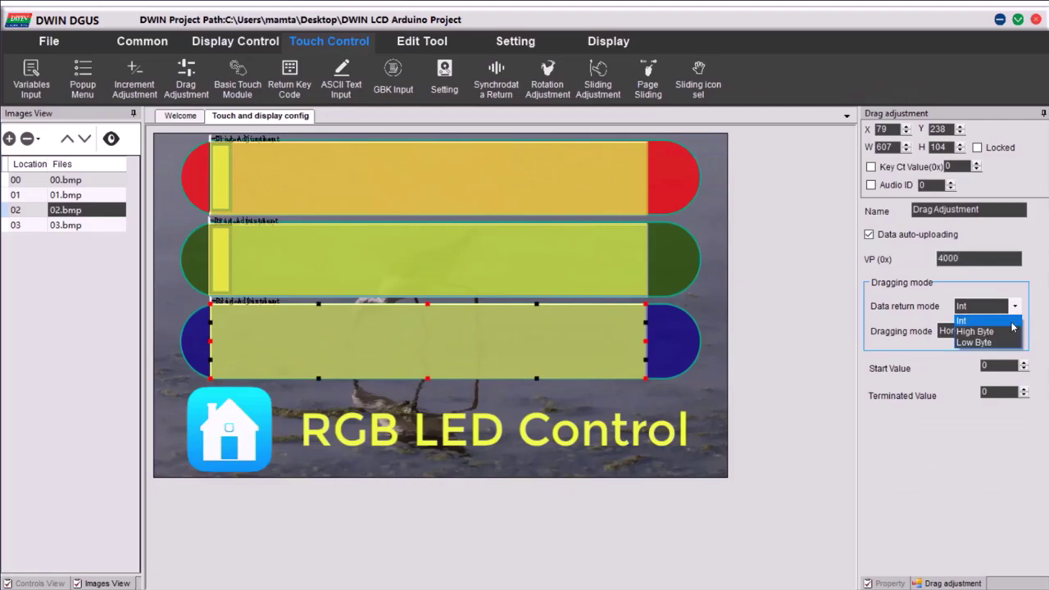
pyautogui.click(989, 339)
pyautogui.doubleClick(972, 393)
pyautogui.write('255')
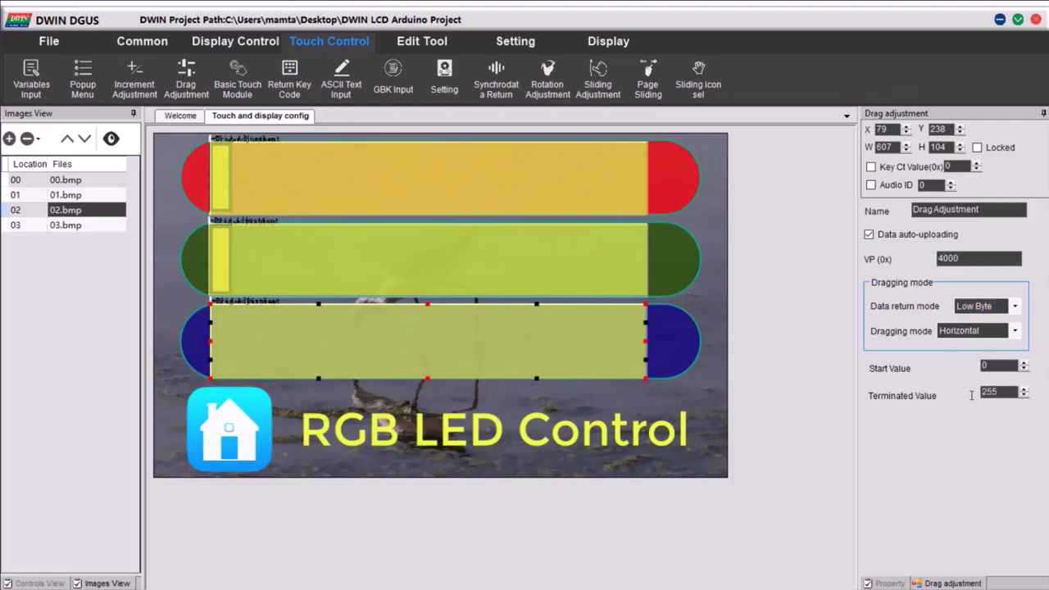
# Step: Set the blue bar's Slider Display to background-filtered slide icon 2 and move the Drag Adjustment back over it at about X 81, Y 241
pyautogui.scroll(-3, 29, 45)
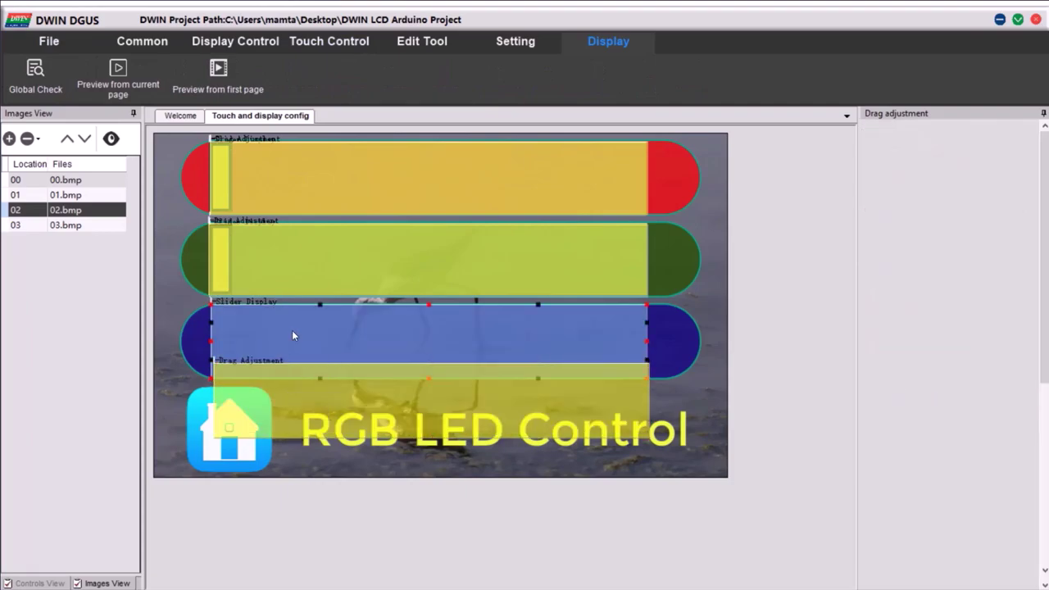
pyautogui.click(290, 336)
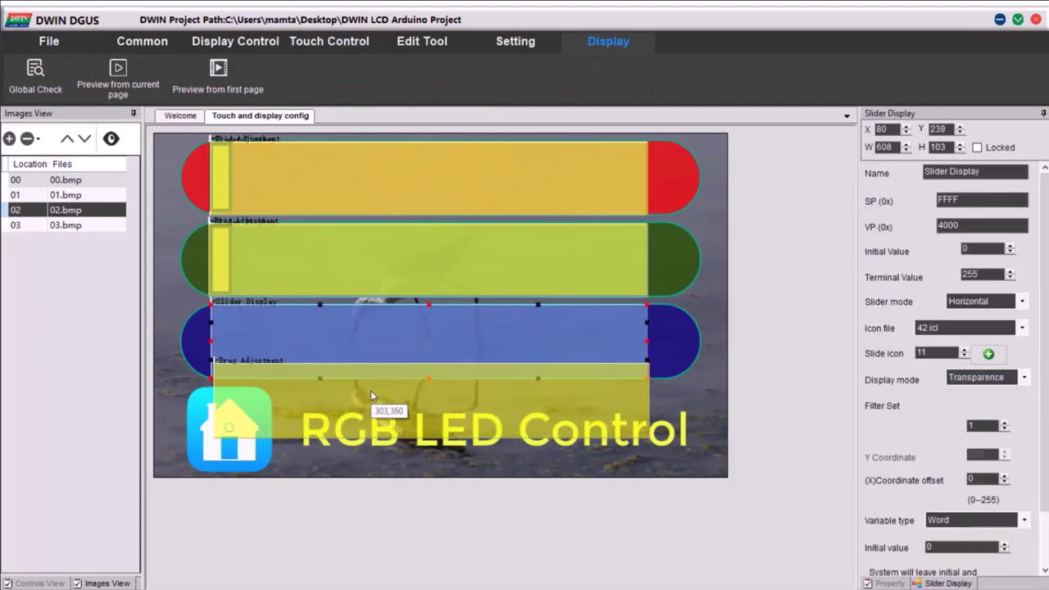
pyautogui.click(988, 353)
pyautogui.click(222, 135)
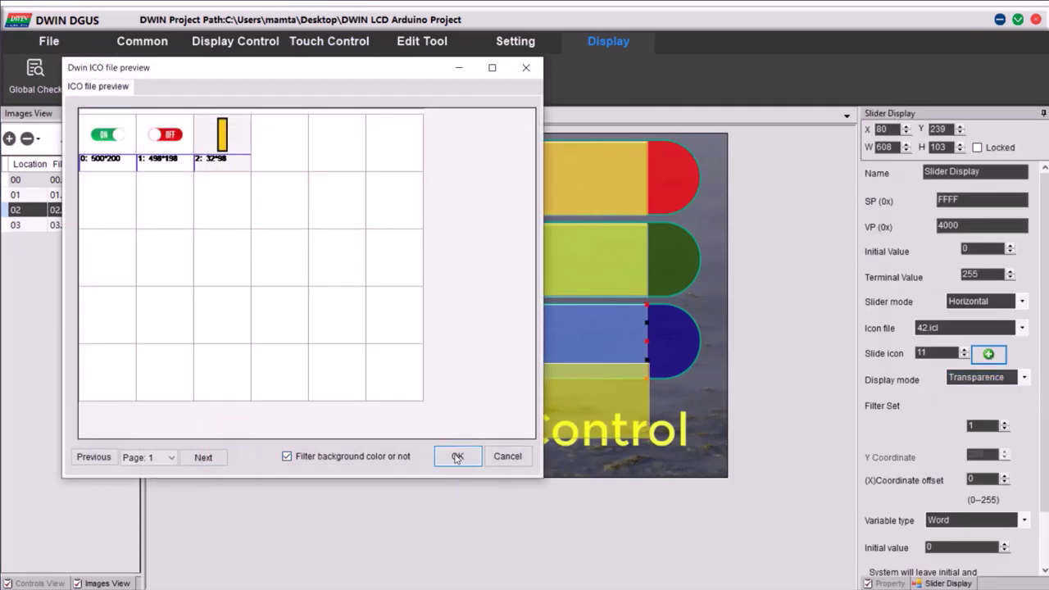
pyautogui.click(457, 458)
pyautogui.click(341, 368)
pyautogui.moveTo(341, 346); pyautogui.dragTo(284, 322)
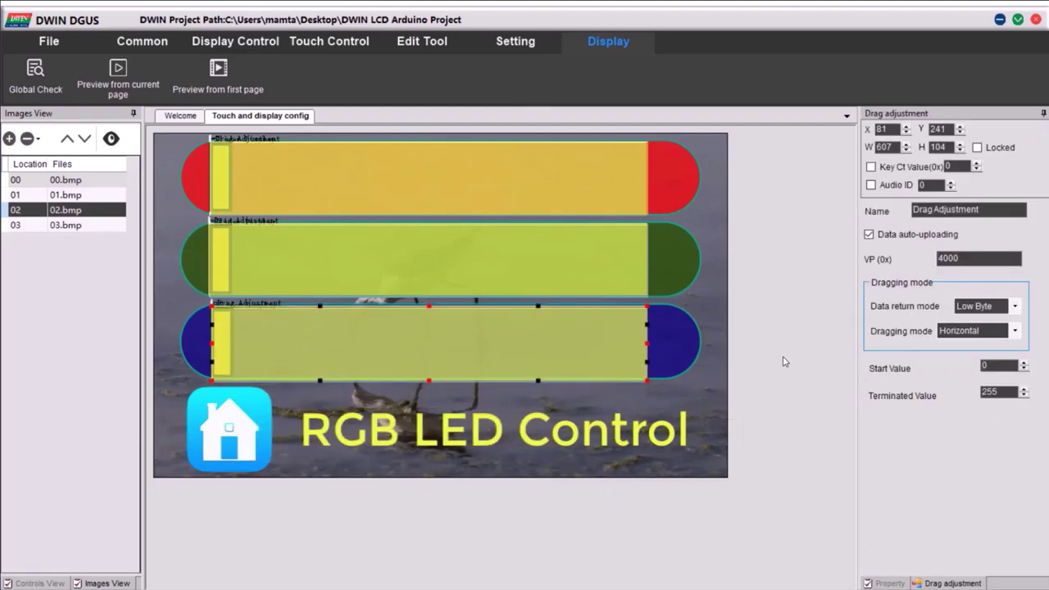
# Step: Draw a Basic Touch area about 118 by 118 over the home icon and set its page switching to 00.bmp
pyautogui.moveTo(228, 39)
pyautogui.moveTo(293, 37)
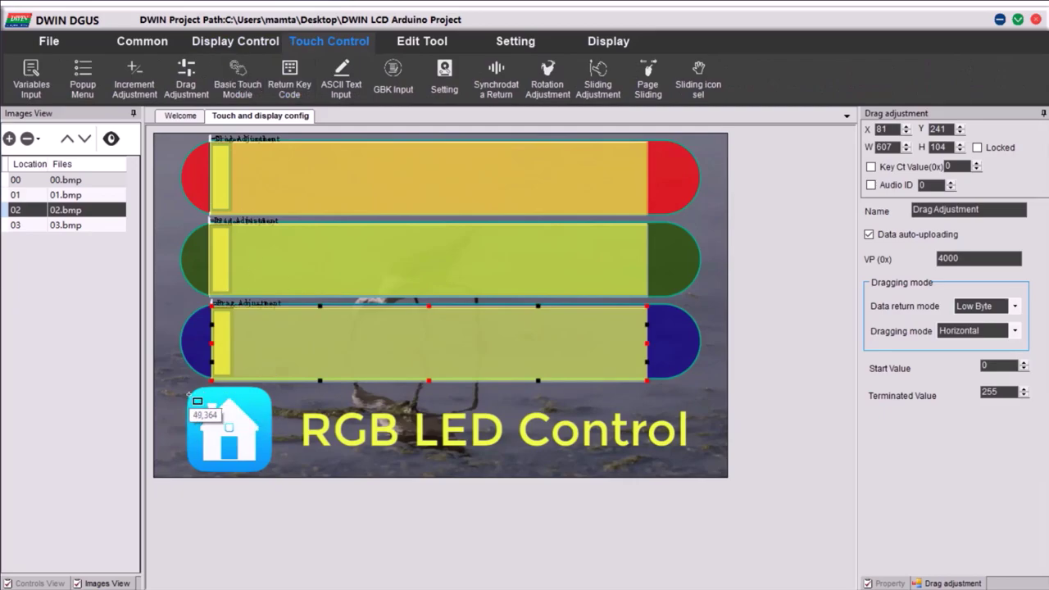
pyautogui.moveTo(187, 387); pyautogui.dragTo(279, 479)
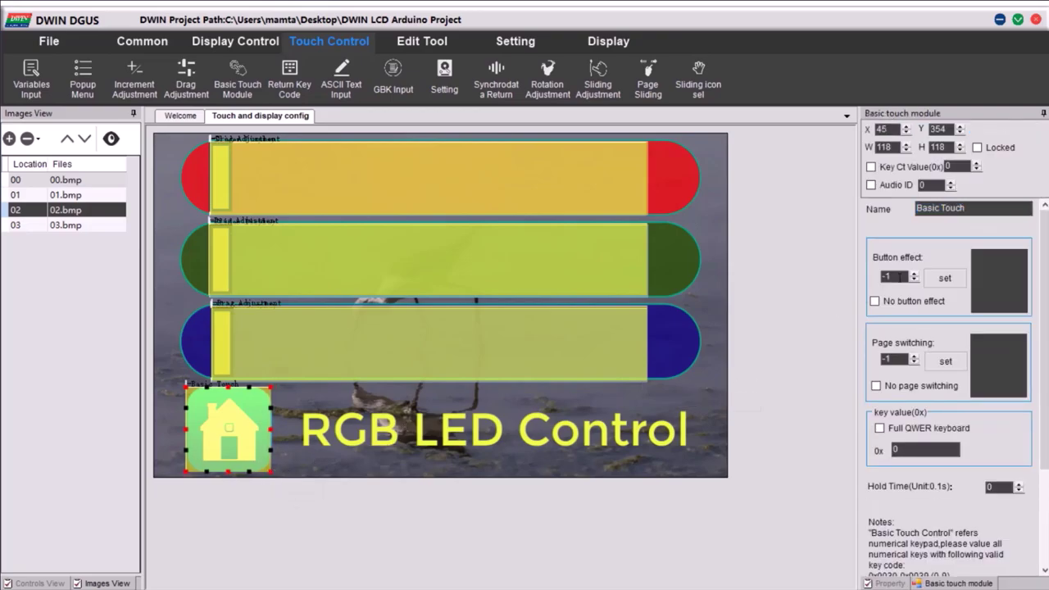
pyautogui.click(944, 361)
pyautogui.click(135, 184)
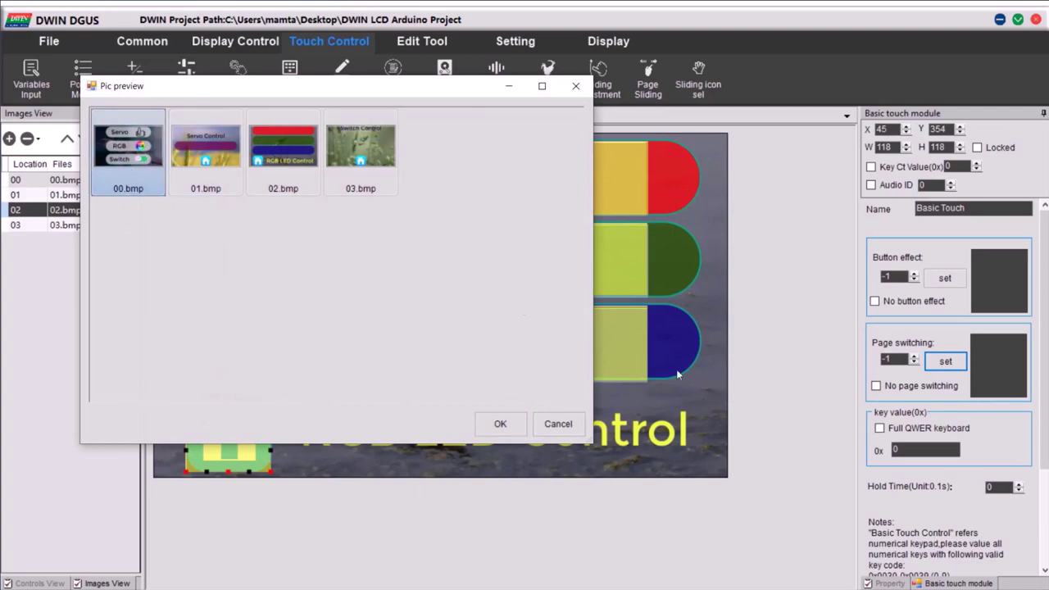
pyautogui.click(501, 424)
pyautogui.click(51, 40)
pyautogui.click(121, 82)
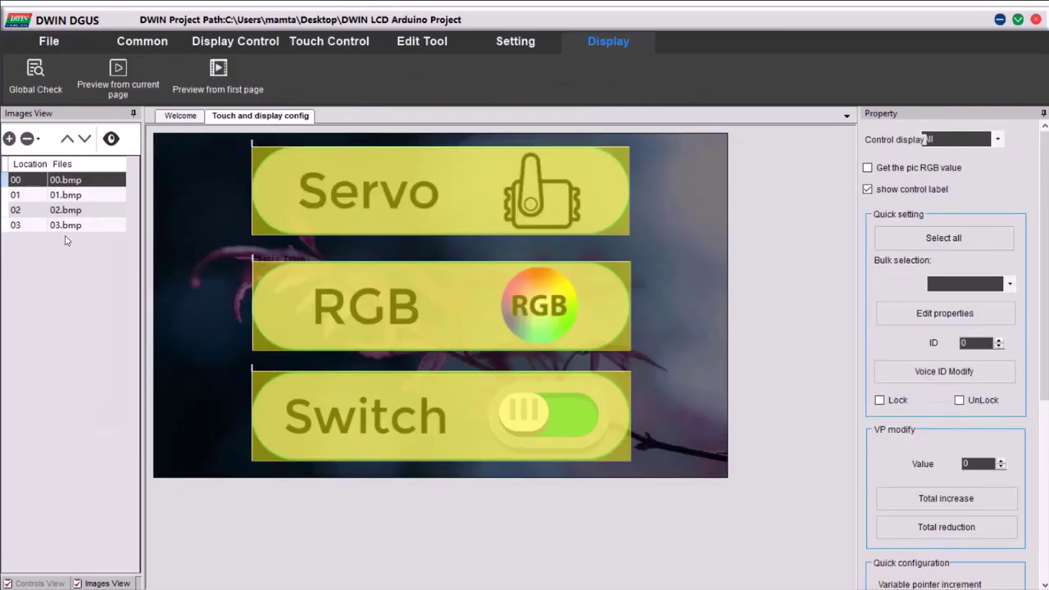
# Step: Open page 03.bmp and place a VAR Icon area about 386 by 133 centred between the Switch Control title and the home icon
pyautogui.click(36, 225)
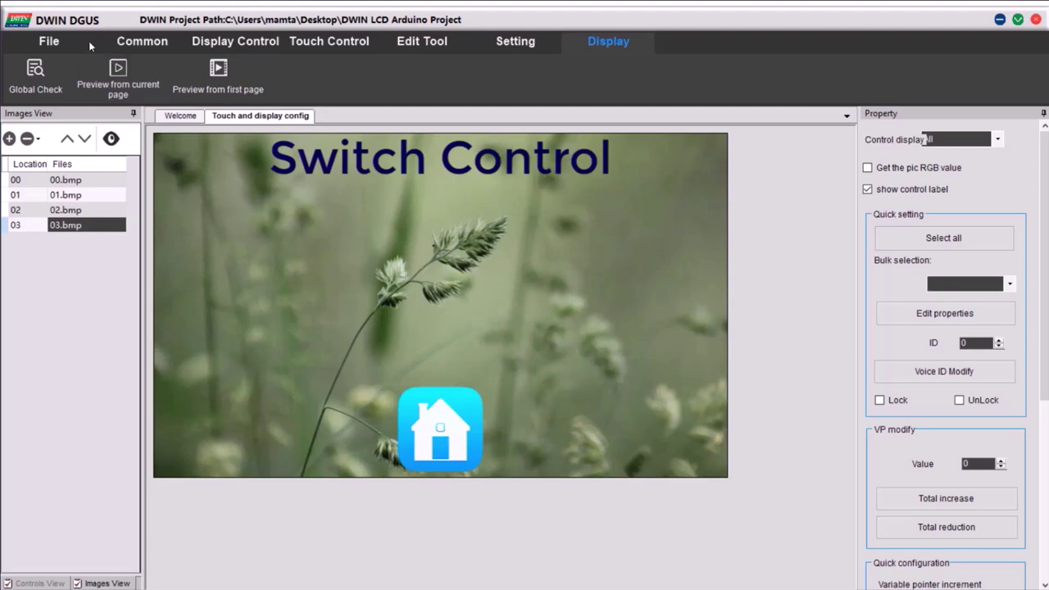
pyautogui.click(160, 42)
pyautogui.click(209, 44)
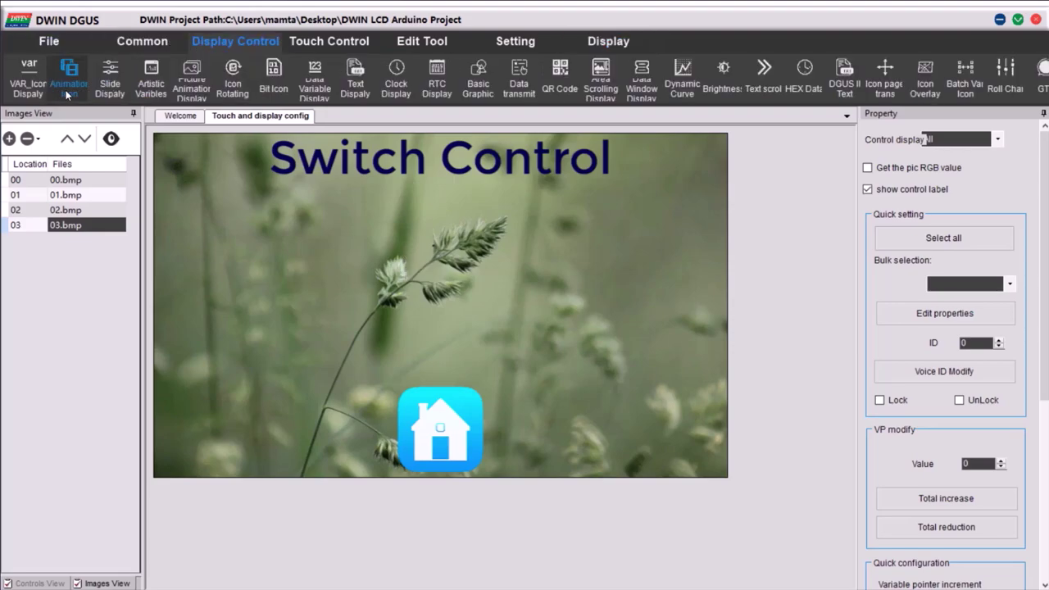
pyautogui.click(29, 85)
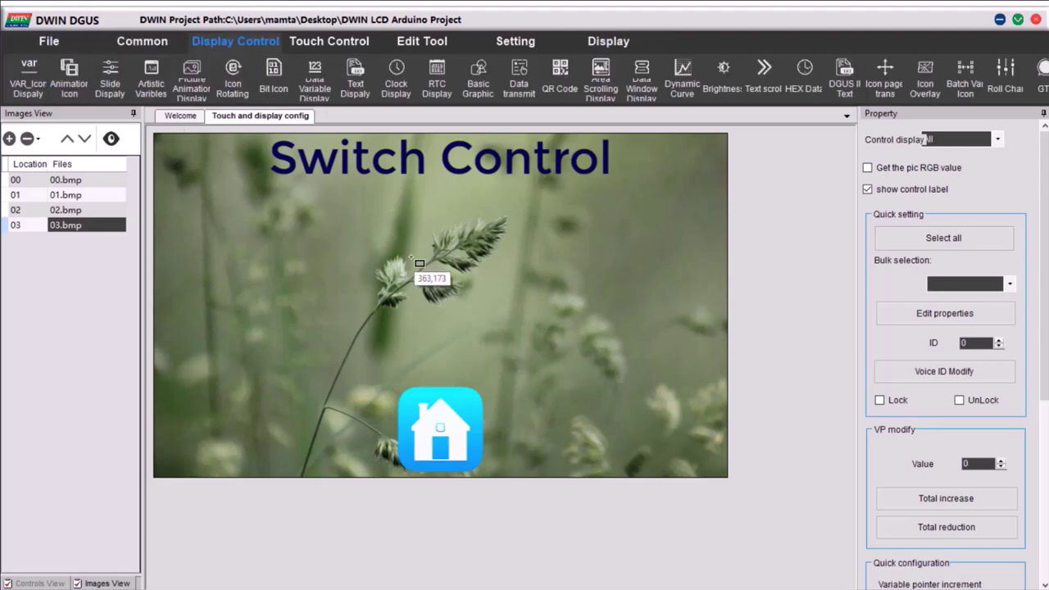
pyautogui.moveTo(402, 246); pyautogui.dragTo(559, 342)
pyautogui.moveTo(402, 294); pyautogui.dragTo(276, 293)
pyautogui.moveTo(422, 293); pyautogui.dragTo(440, 292)
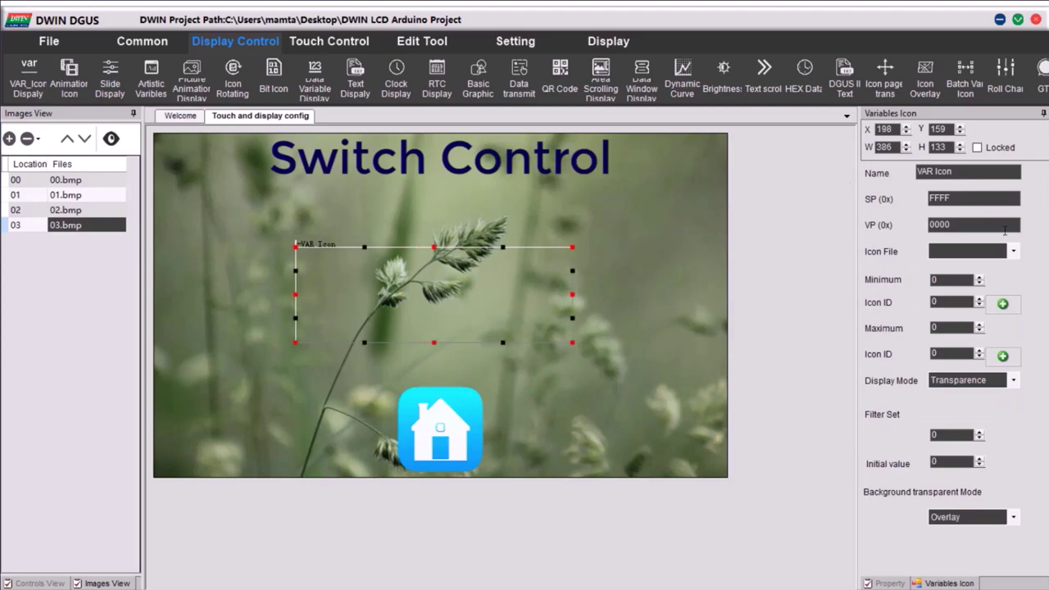
# Step: Set the VAR Icon's VP to 5000, its icon file to 42.icl and its minimum icon to background-filtered icon 0
pyautogui.moveTo(938, 224); pyautogui.dragTo(925, 224)
pyautogui.write('5')
pyautogui.click(1014, 252)
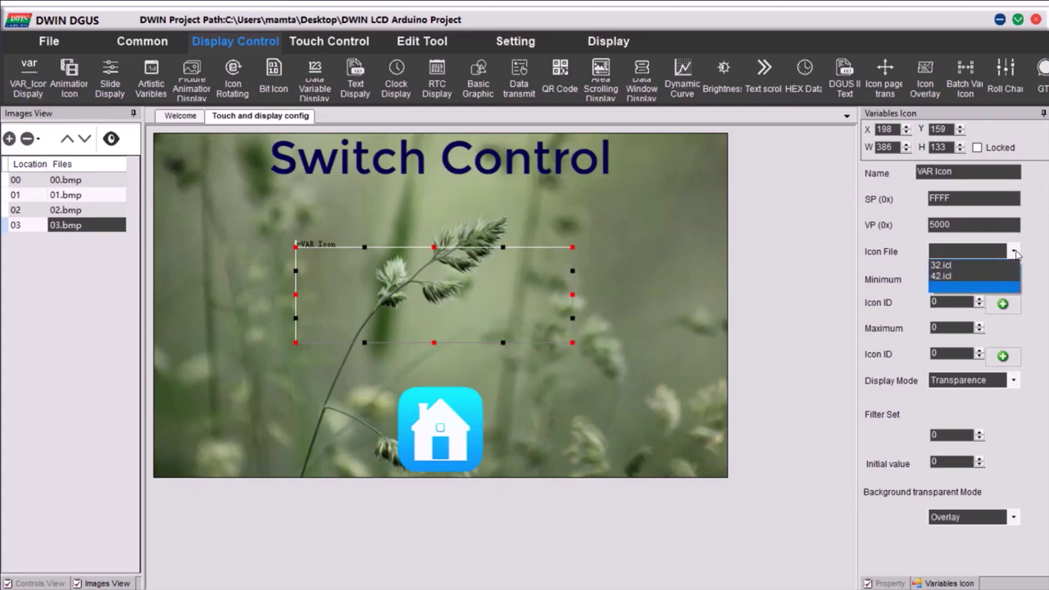
pyautogui.click(942, 277)
pyautogui.click(1003, 303)
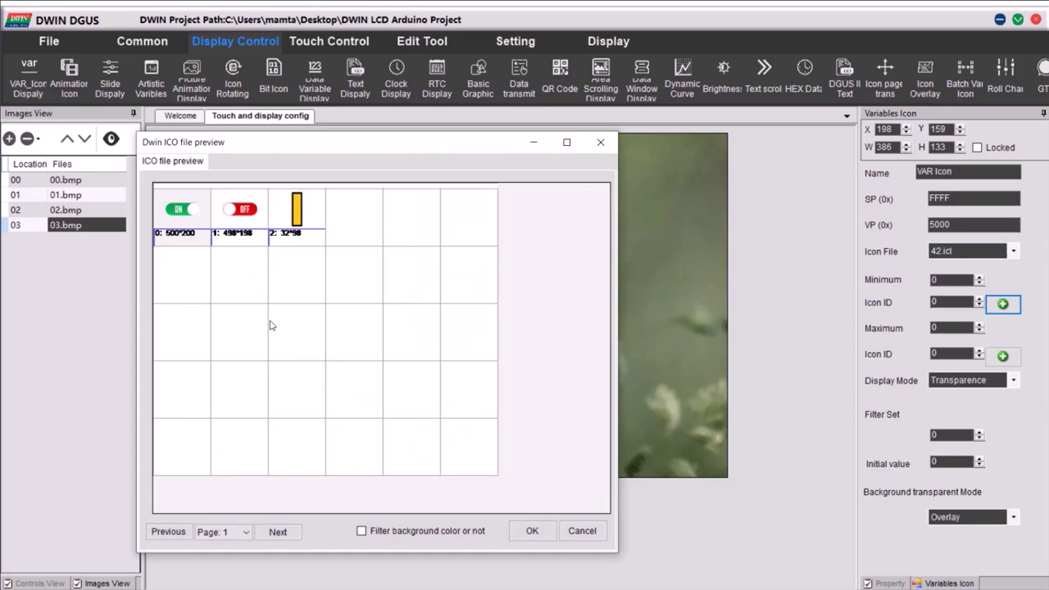
pyautogui.click(362, 531)
pyautogui.click(524, 531)
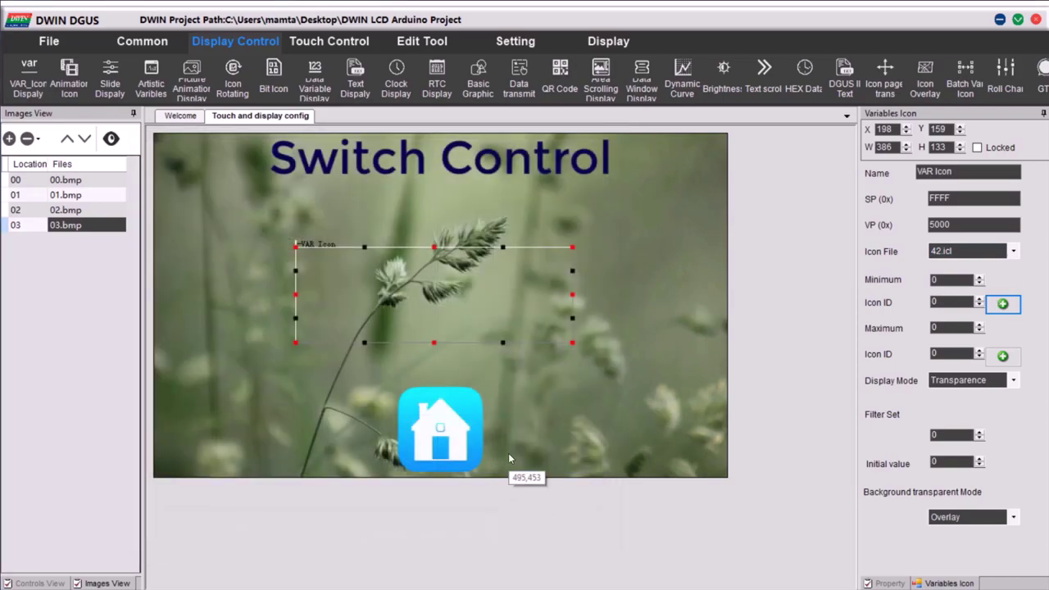
# Step: Set the VAR Icon's maximum to 1 with background-filtered icon 1 and the filter value to 1, and save the project
pyautogui.click(916, 328)
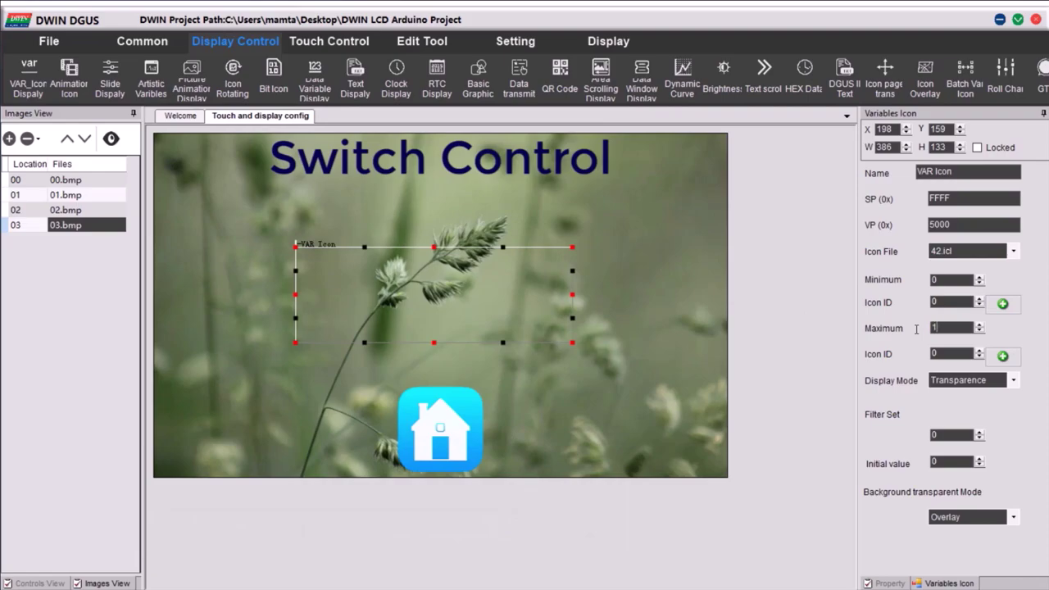
pyautogui.click(1003, 355)
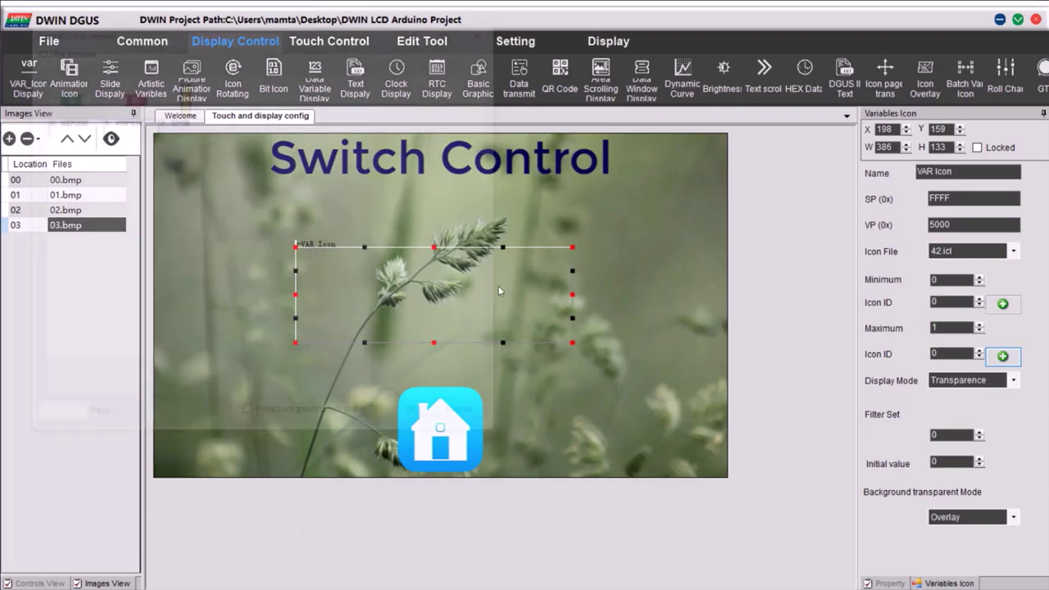
pyautogui.click(360, 420)
pyautogui.click(420, 419)
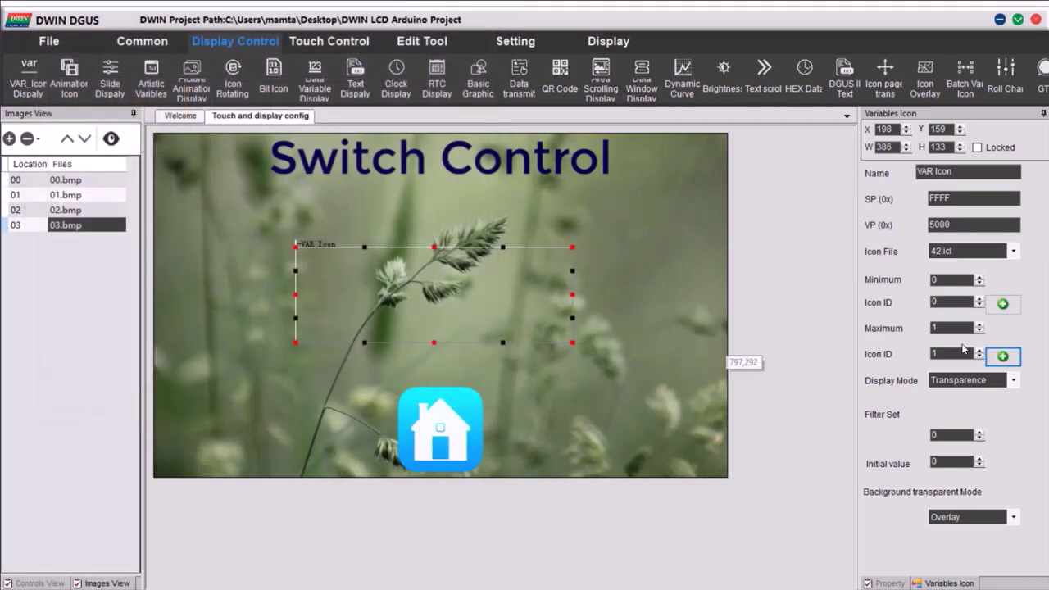
pyautogui.click(979, 431)
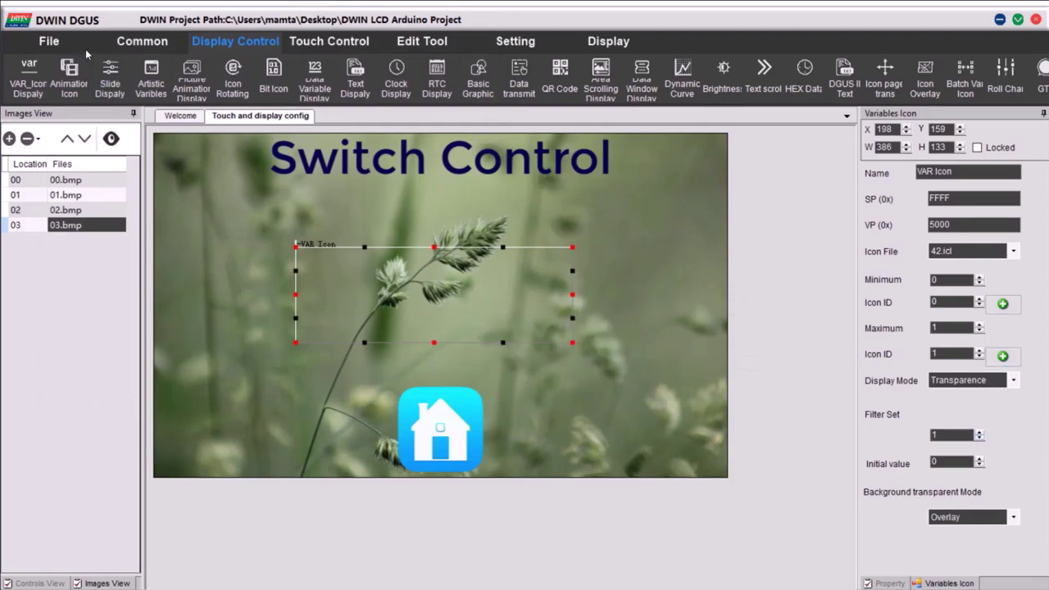
pyautogui.click(49, 41)
pyautogui.click(119, 78)
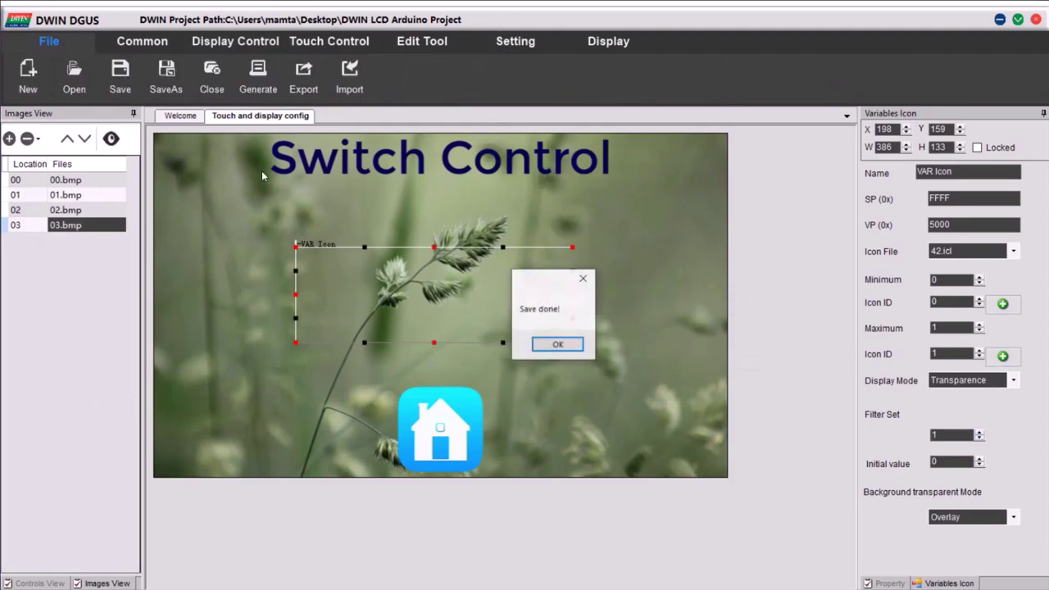
pyautogui.click(557, 345)
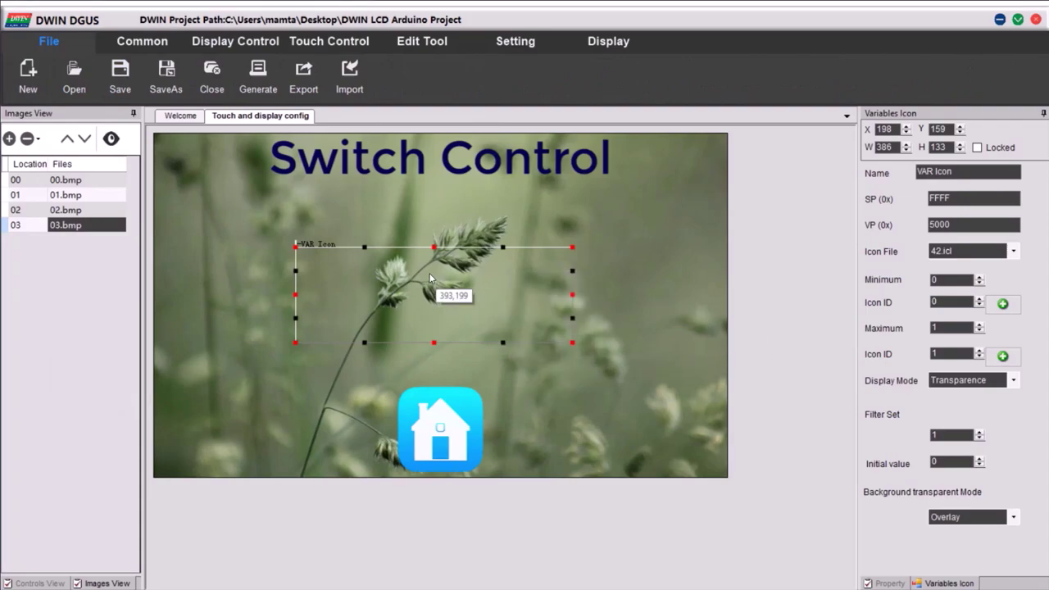
# Step: Move the ON switch icon between the Switch Control title and the home icon, at about X 143, Y 103
pyautogui.moveTo(433, 326); pyautogui.dragTo(398, 290)
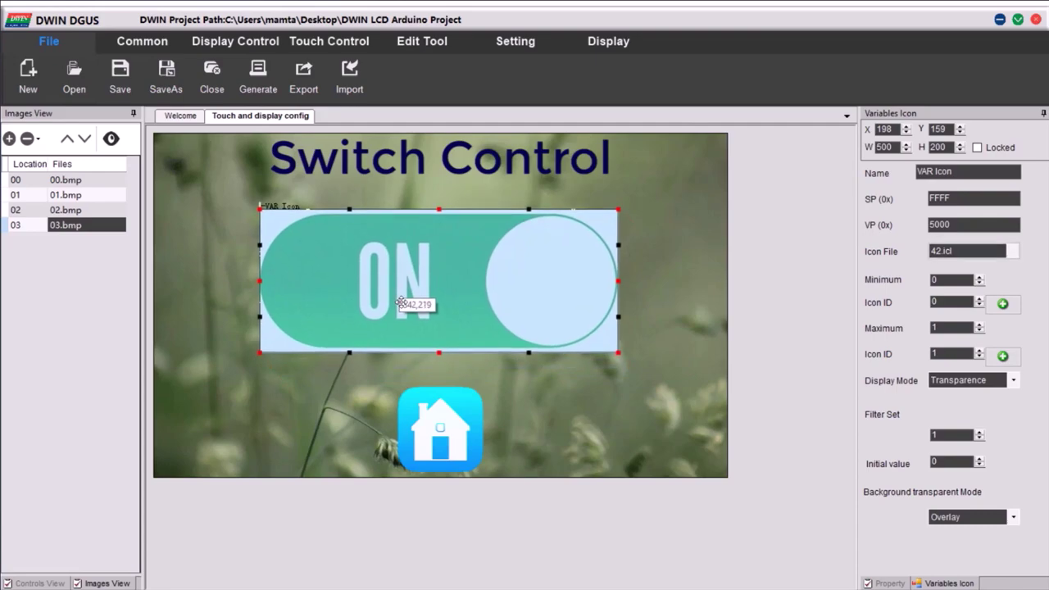
pyautogui.click(437, 353)
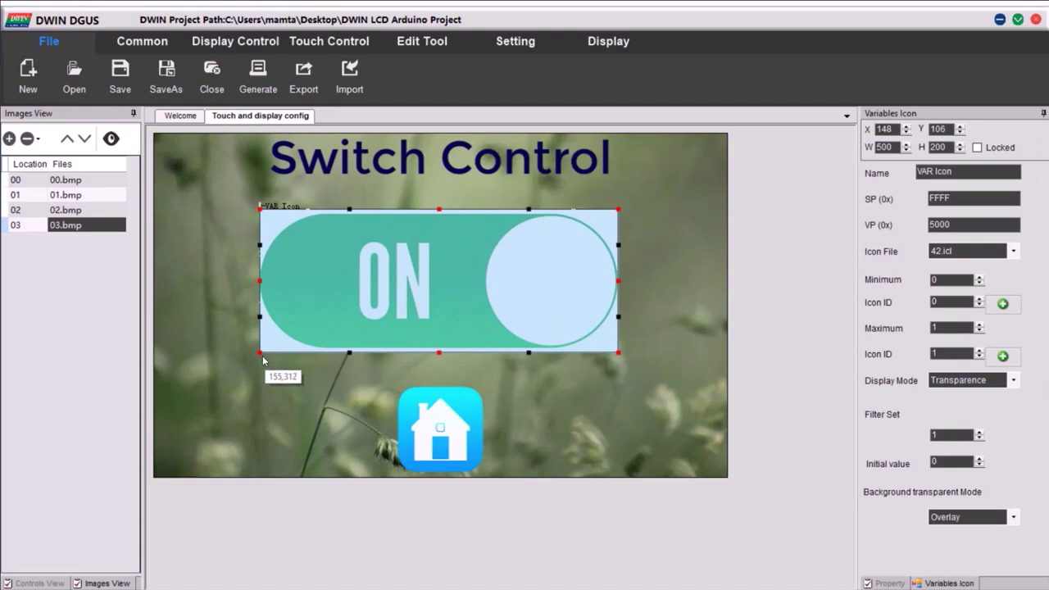
pyautogui.moveTo(274, 359); pyautogui.dragTo(292, 356)
pyautogui.moveTo(363, 311); pyautogui.dragTo(334, 309)
# Step: Draw an Increment Adjustment area about 498 by 199 over the switch icon with VP 5000, Cycle over-limit operation, step length 1 and upper limit 1
pyautogui.click(308, 40)
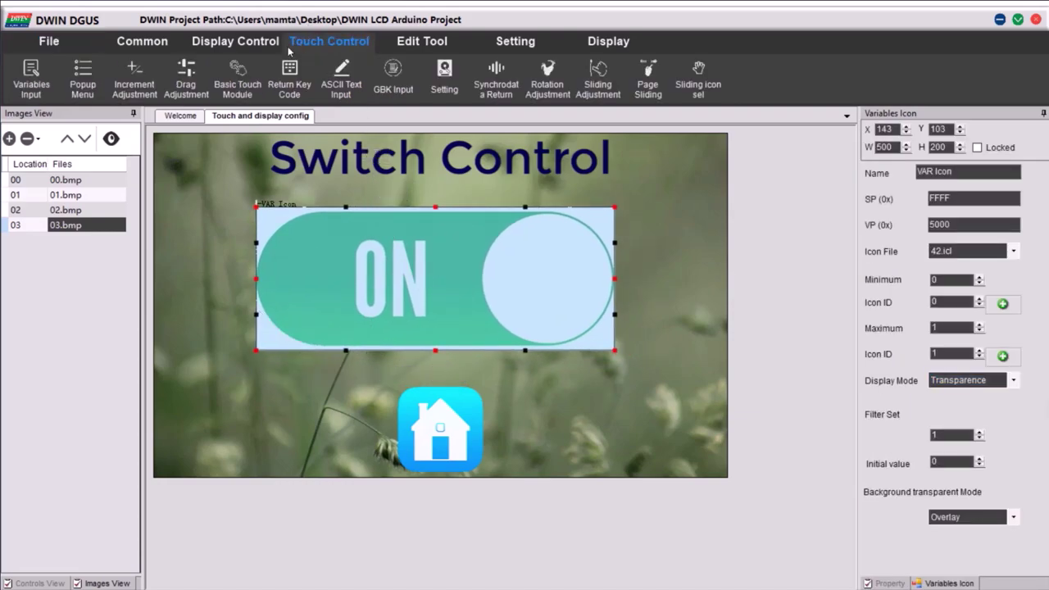
pyautogui.click(134, 88)
pyautogui.moveTo(256, 206); pyautogui.dragTo(613, 350)
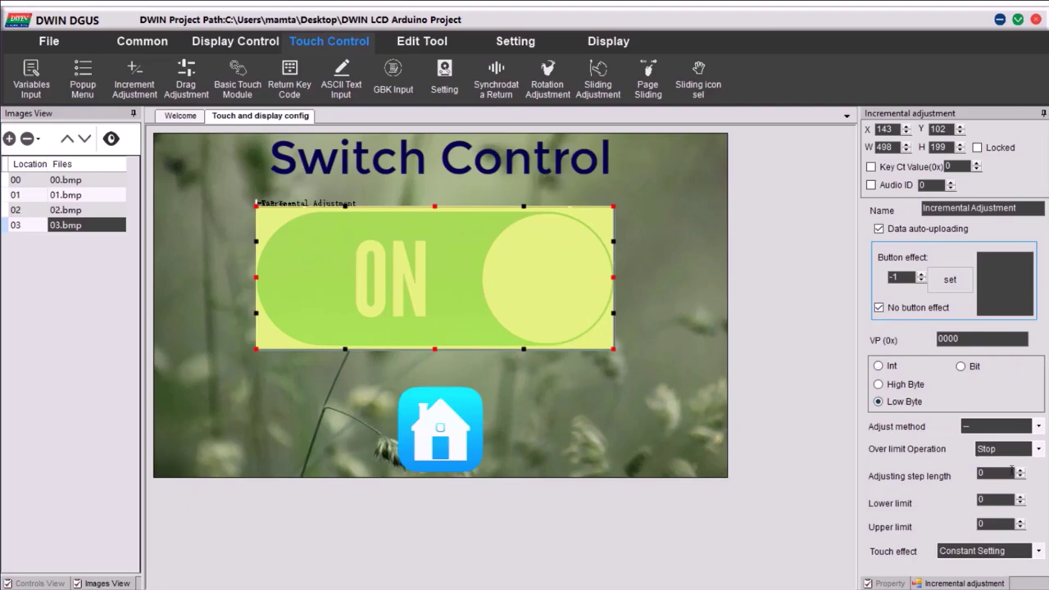
pyautogui.click(1036, 449)
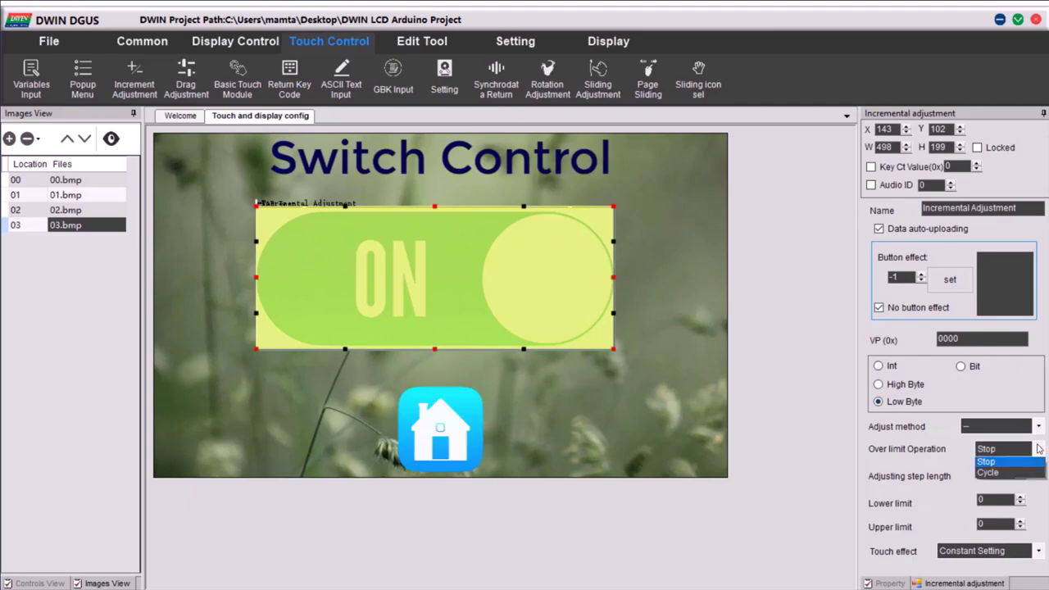
pyautogui.click(1006, 478)
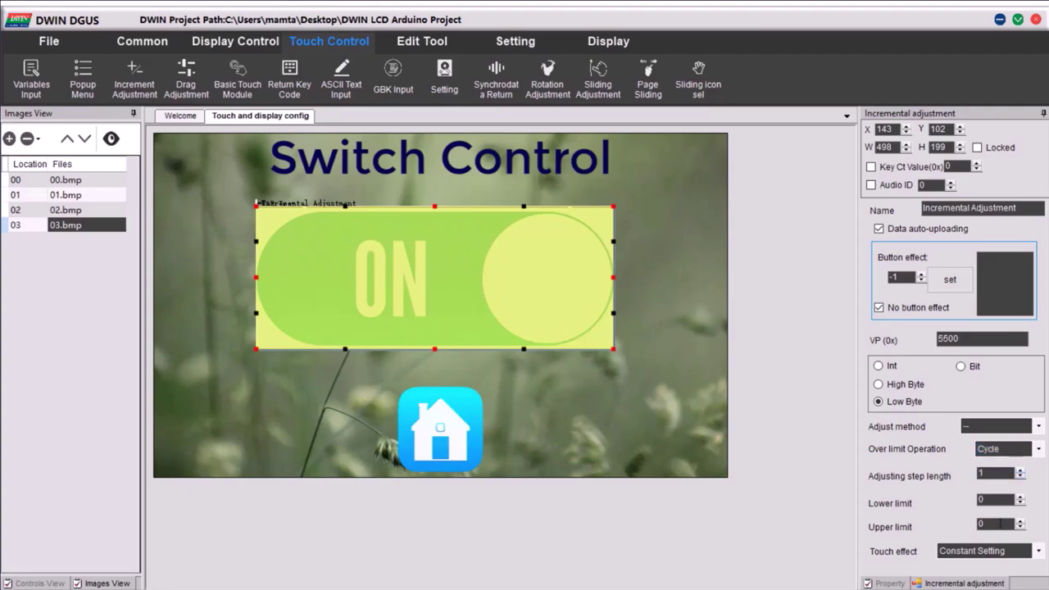
pyautogui.click(1020, 522)
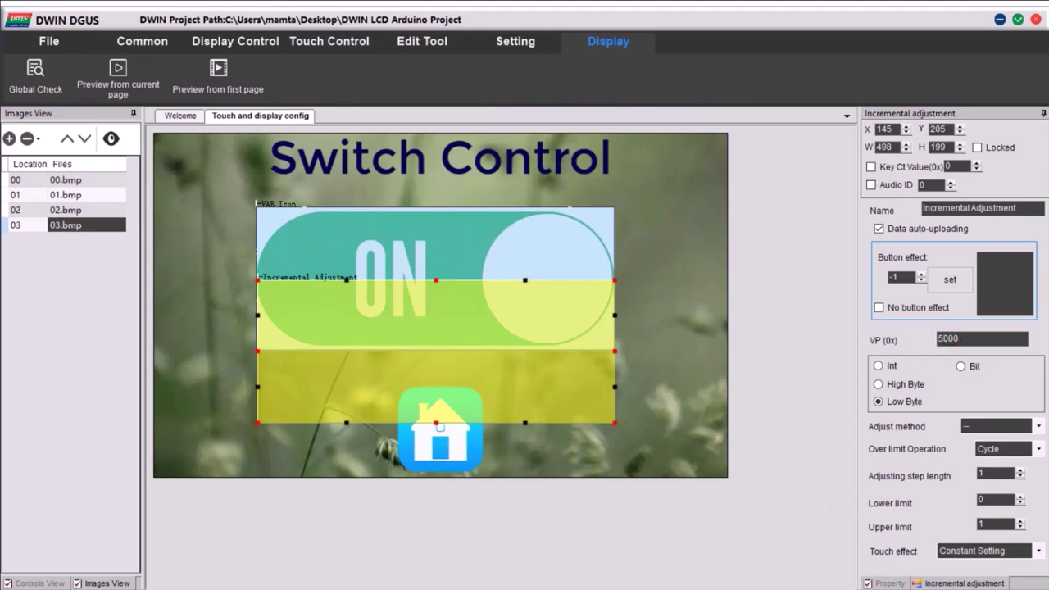
# Step: Move the Increment Adjustment area back over the switch icon at about X 144, Y 103 and save the project
pyautogui.moveTo(470, 323); pyautogui.dragTo(469, 251)
pyautogui.hotkey('ctrl', 's')
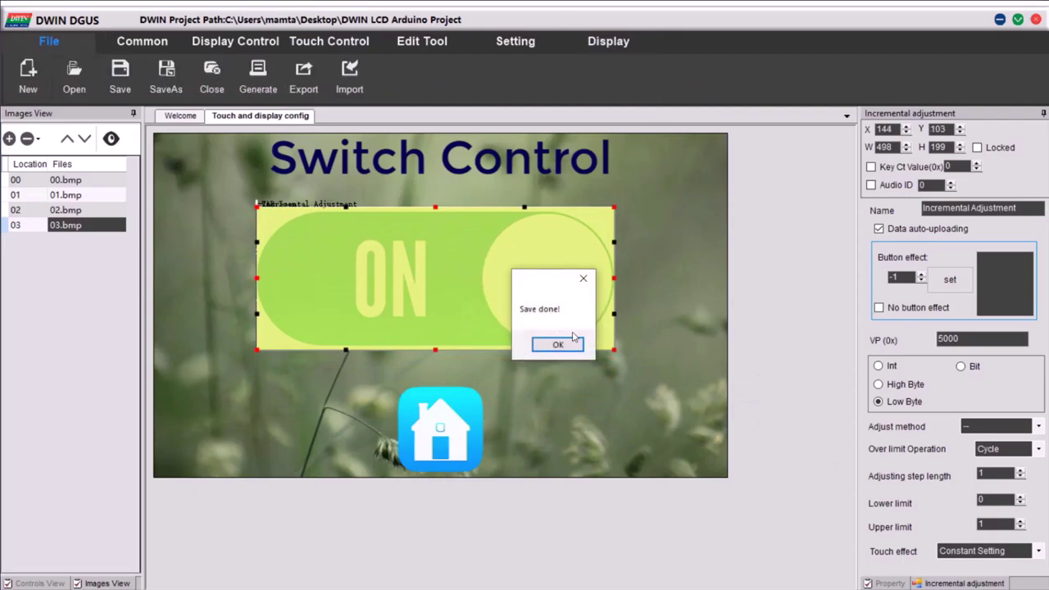
pyautogui.click(557, 344)
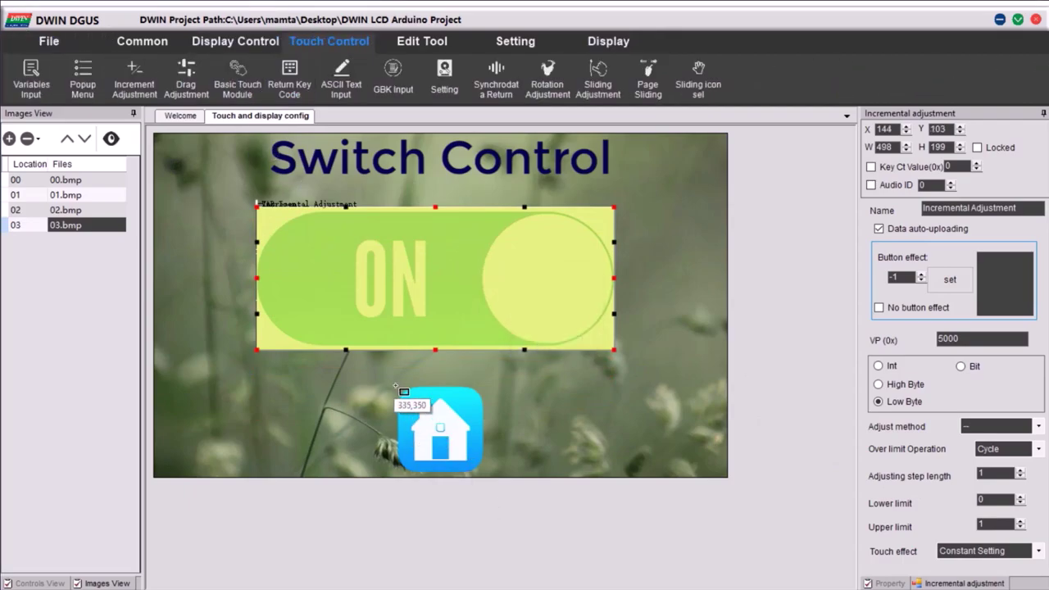
# Step: Draw a Basic Touch area about 121 by 118 over the home icon, set its page switching to 00.bmp, and save the project
pyautogui.moveTo(397, 389); pyautogui.dragTo(492, 480)
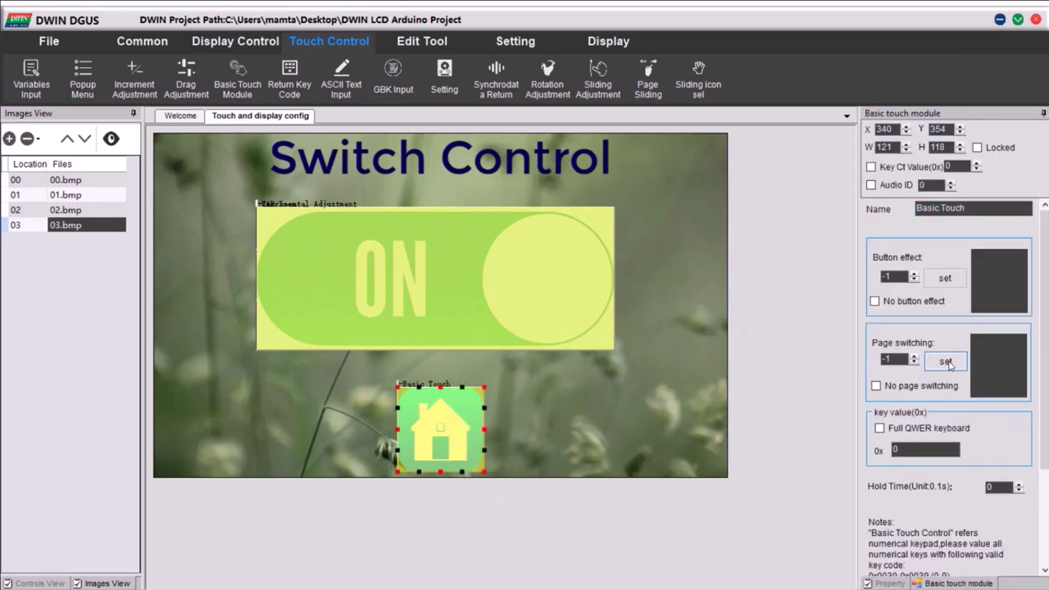
pyautogui.click(946, 361)
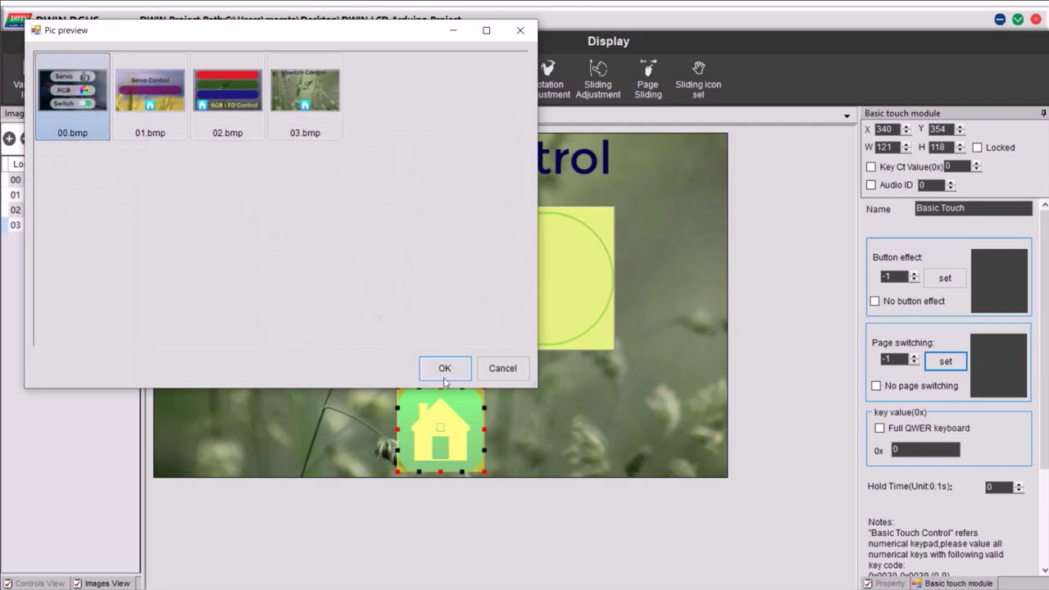
pyautogui.click(444, 368)
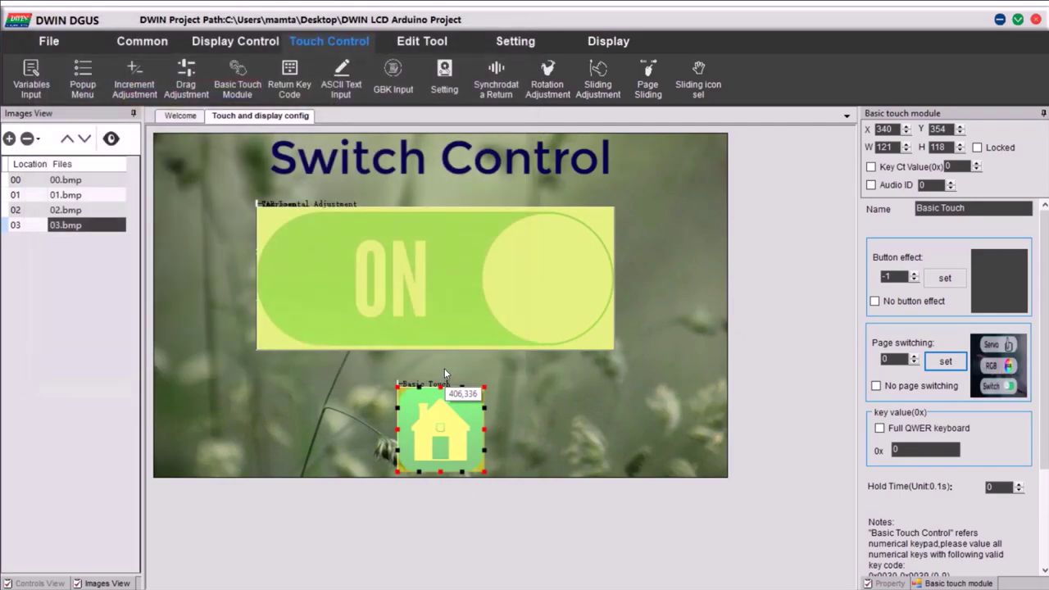
pyautogui.click(95, 45)
pyautogui.click(120, 75)
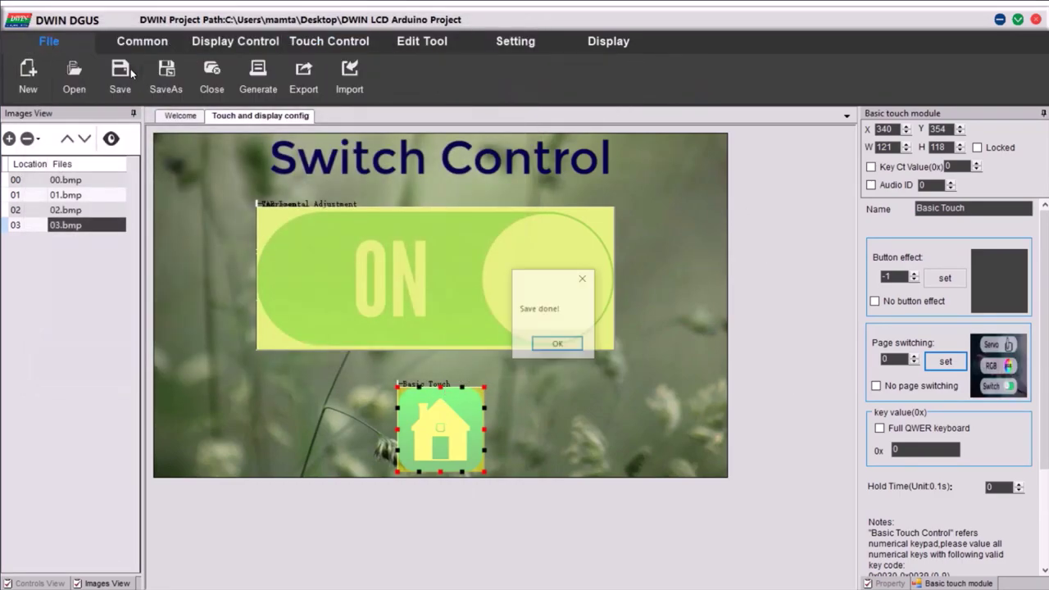
pyautogui.click(558, 345)
# Step: Preview the project from the first page, toggle the switch on the Switch Control page several times, and return to the home page
pyautogui.click(608, 41)
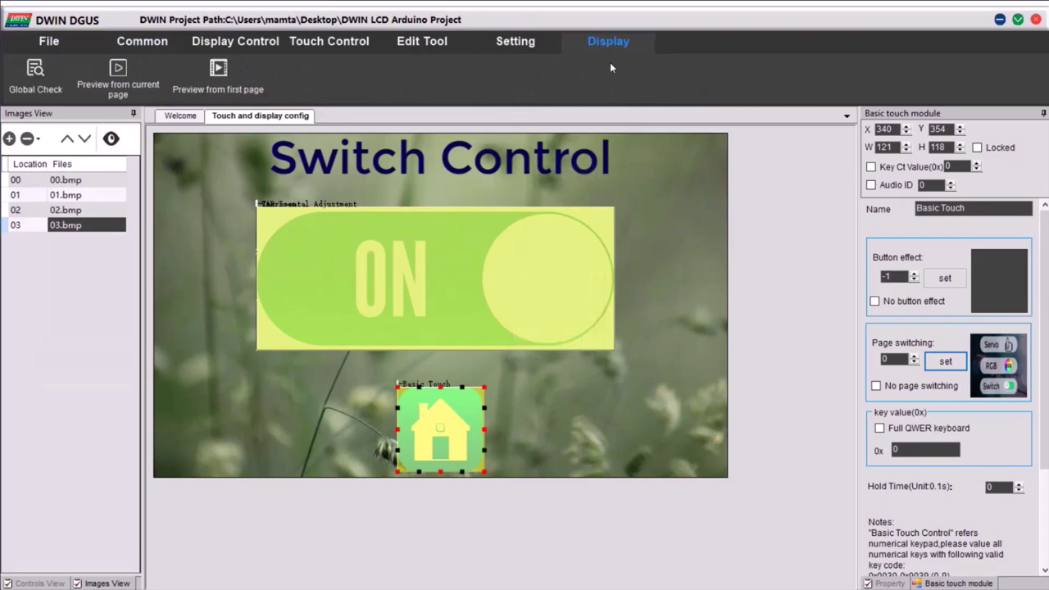
pyautogui.click(213, 69)
pyautogui.click(495, 359)
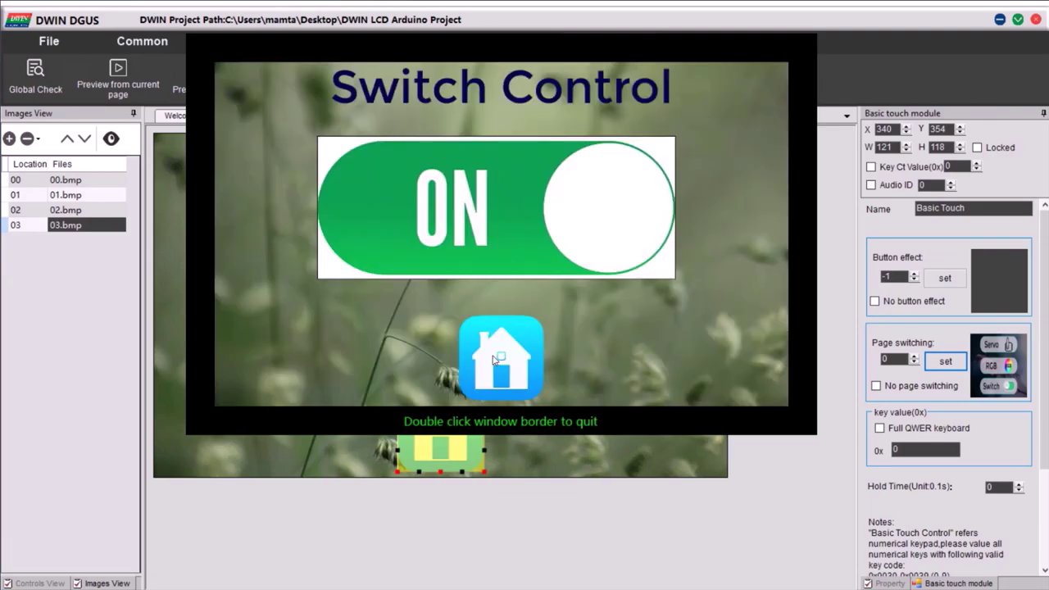
pyautogui.click(453, 208)
pyautogui.click(453, 208)
pyautogui.click(453, 208)
pyautogui.click(454, 208)
pyautogui.click(453, 208)
pyautogui.click(469, 230)
pyautogui.click(501, 359)
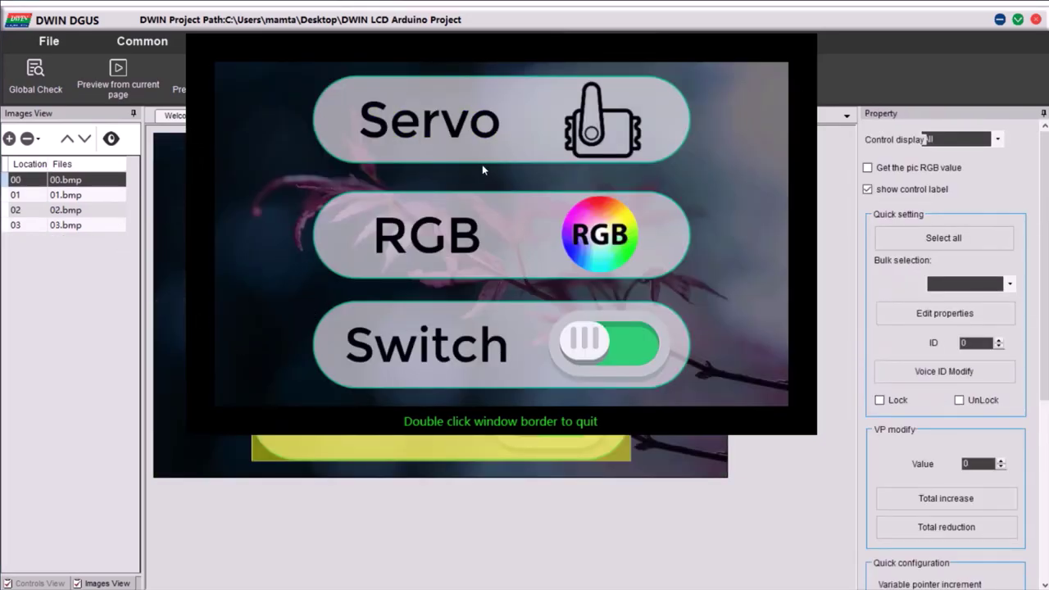
# Step: Test the servo slider and the red, green and blue sliders in the preview, returning to the home page after each page
pyautogui.click(481, 132)
pyautogui.moveTo(291, 232); pyautogui.dragTo(751, 244)
pyautogui.click(502, 354)
pyautogui.click(491, 237)
pyautogui.moveTo(283, 107); pyautogui.dragTo(485, 107)
pyautogui.moveTo(283, 204); pyautogui.dragTo(592, 212)
pyautogui.moveTo(308, 287); pyautogui.dragTo(376, 279)
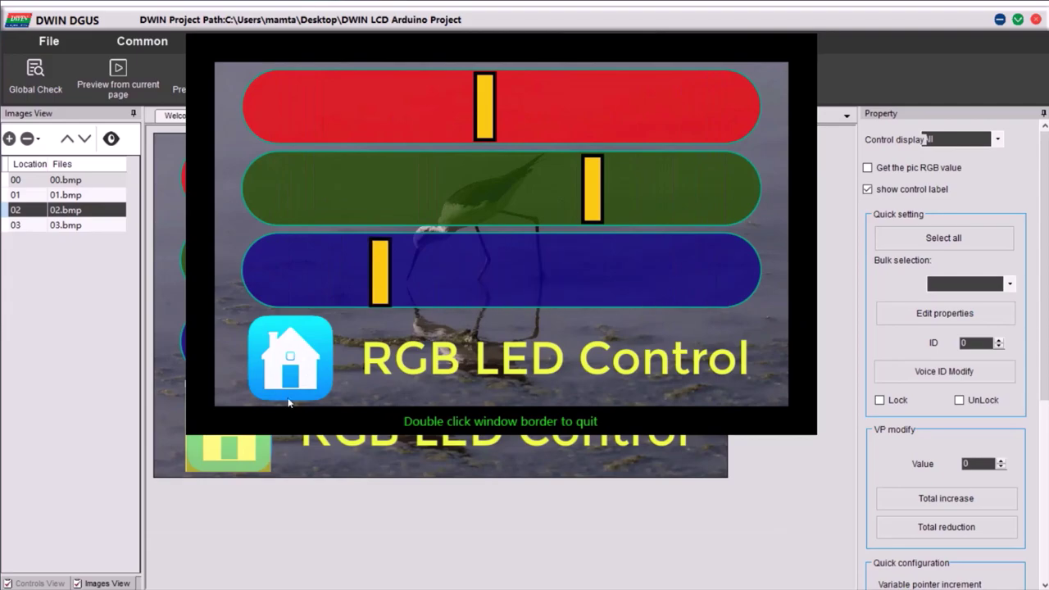
pyautogui.click(308, 361)
# Step: Toggle the switch on the Switch Control page again, go back to the home page, and quit the preview
pyautogui.click(431, 350)
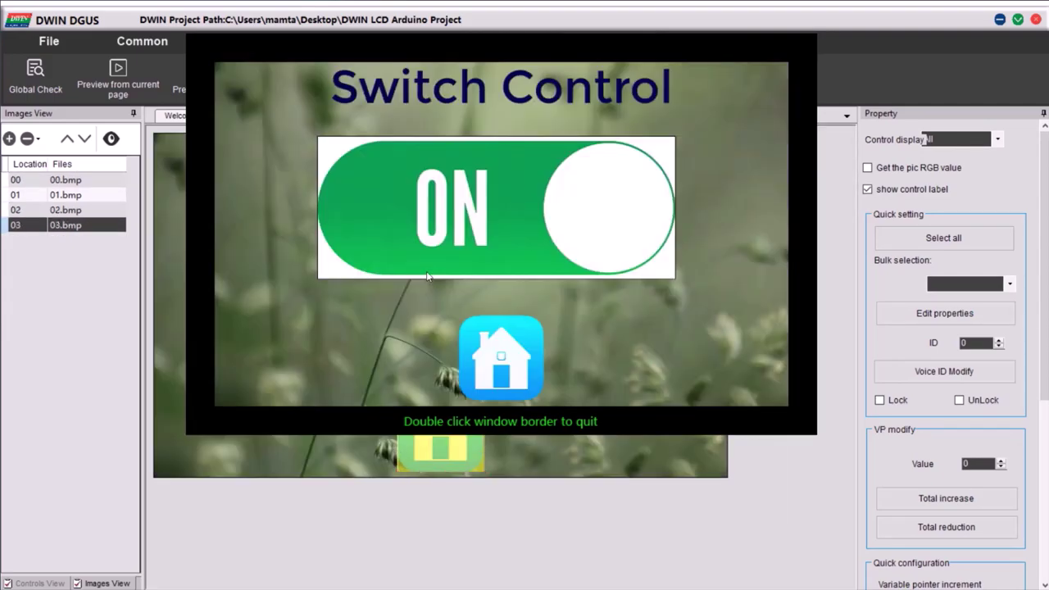
pyautogui.click(420, 193)
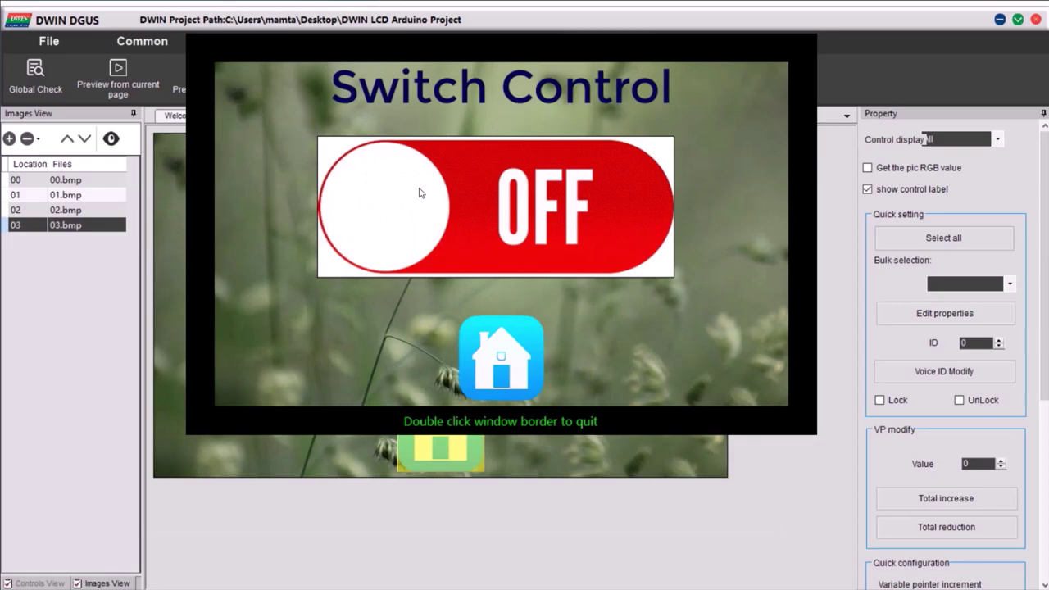
pyautogui.click(420, 193)
pyautogui.click(421, 193)
pyautogui.click(420, 193)
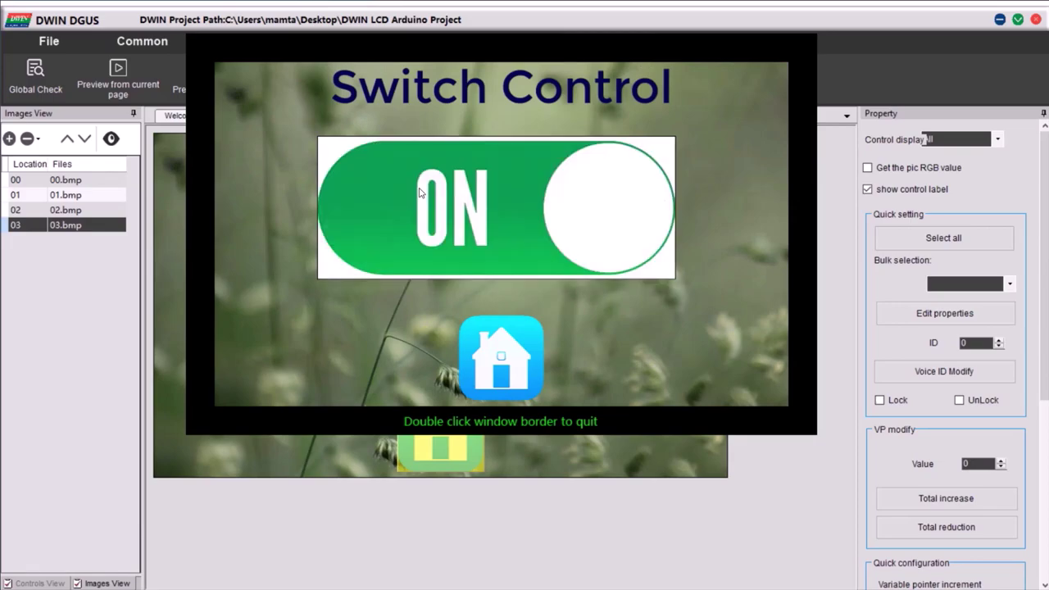
pyautogui.click(517, 363)
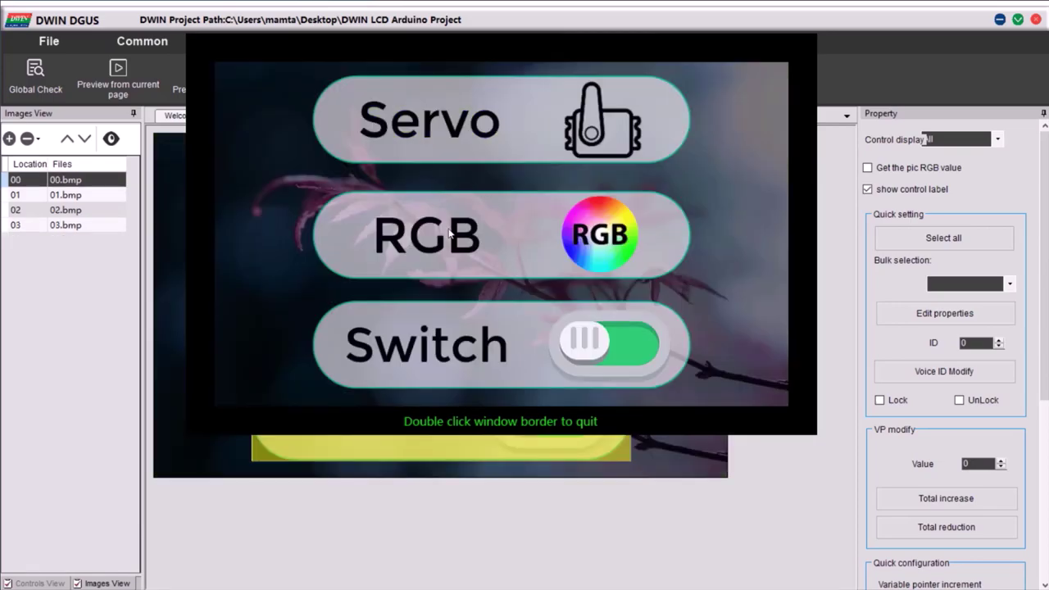
pyautogui.doubleClick(477, 419)
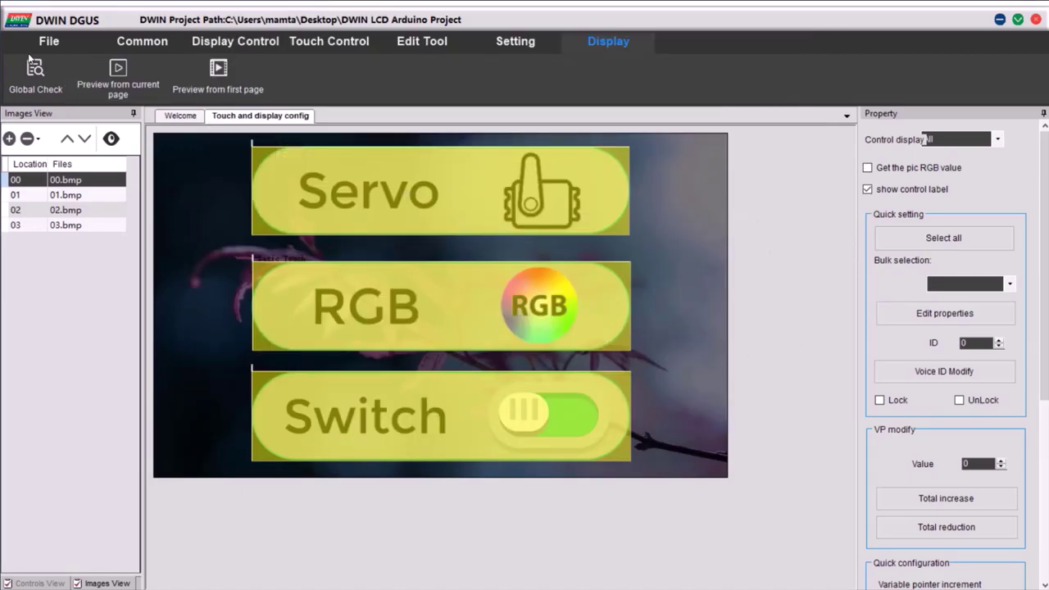
# Step: Save the project after testing the preview
pyautogui.click(54, 43)
pyautogui.click(120, 91)
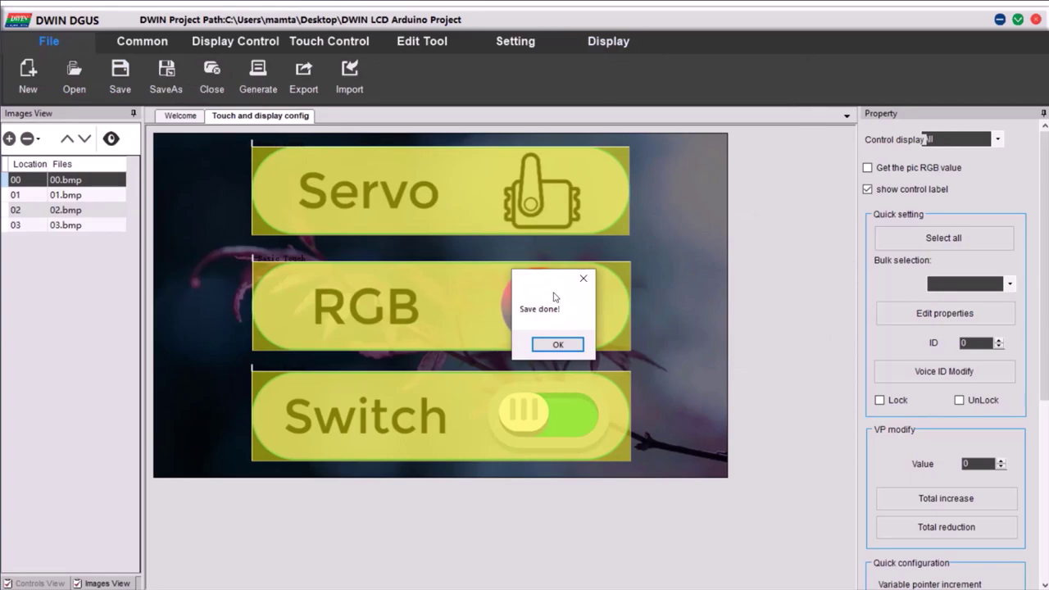
pyautogui.click(557, 345)
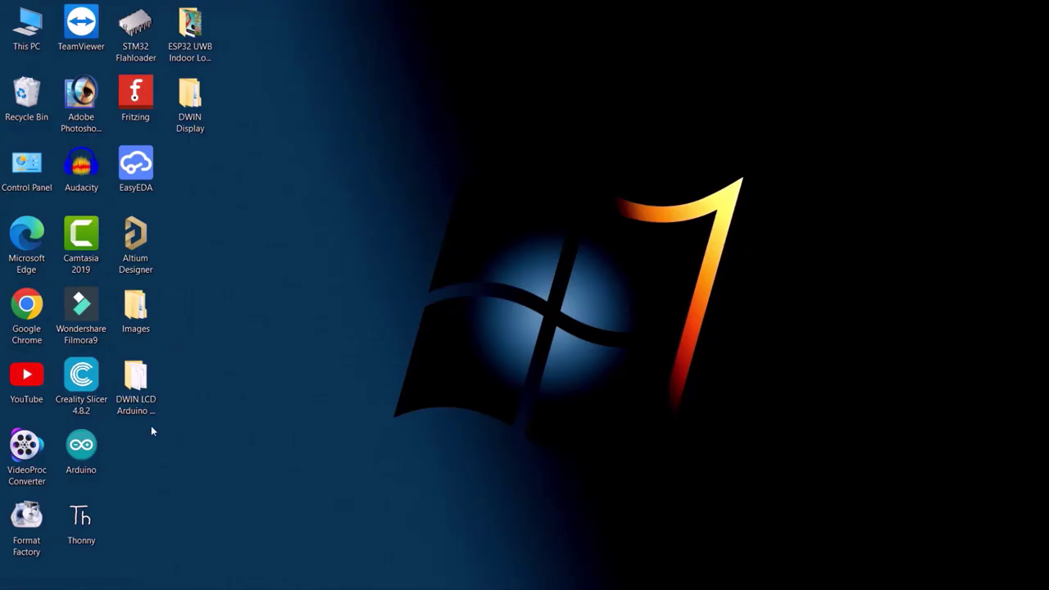
# Step: Open the DWIN LCD Arduino Project folder in File Explorer and check the files inside its DWIN_SET folder
pyautogui.doubleClick(136, 387)
pyautogui.click(200, 101)
pyautogui.moveTo(251, 253); pyautogui.dragTo(251, 99)
pyautogui.click(278, 222)
pyautogui.click(216, 117)
pyautogui.doubleClick(217, 117)
pyautogui.moveTo(926, 195); pyautogui.dragTo(189, 122)
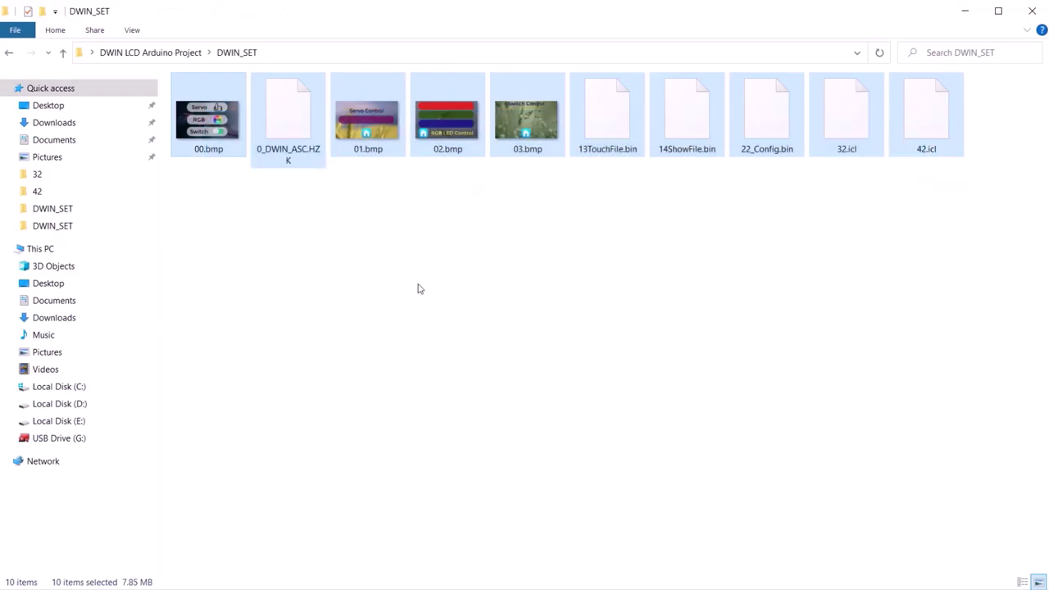
# Step: Return to the project folder and copy the DWIN_SET folder
pyautogui.hotkey('alt', 'Left')
pyautogui.rightClick(205, 116)
pyautogui.click(82, 414)
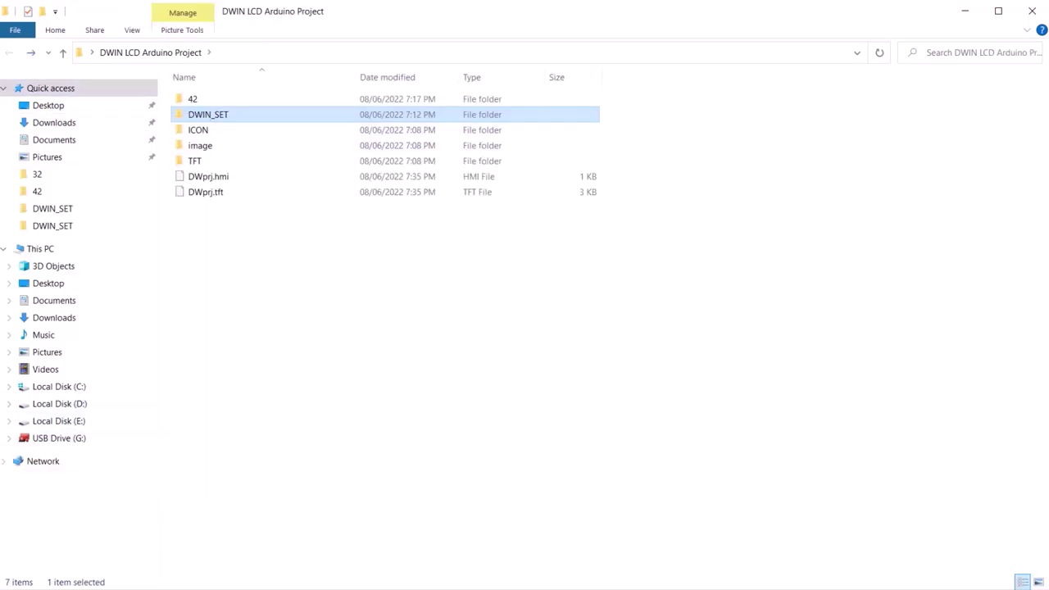
# Step: Replace the existing DWIN_SET folder on USB Drive (G:) with the copied one, permanently deleting the old folder before pasting
pyautogui.click(43, 248)
pyautogui.click(244, 248)
pyautogui.doubleClick(246, 248)
pyautogui.click(236, 129)
pyautogui.press('Delete')
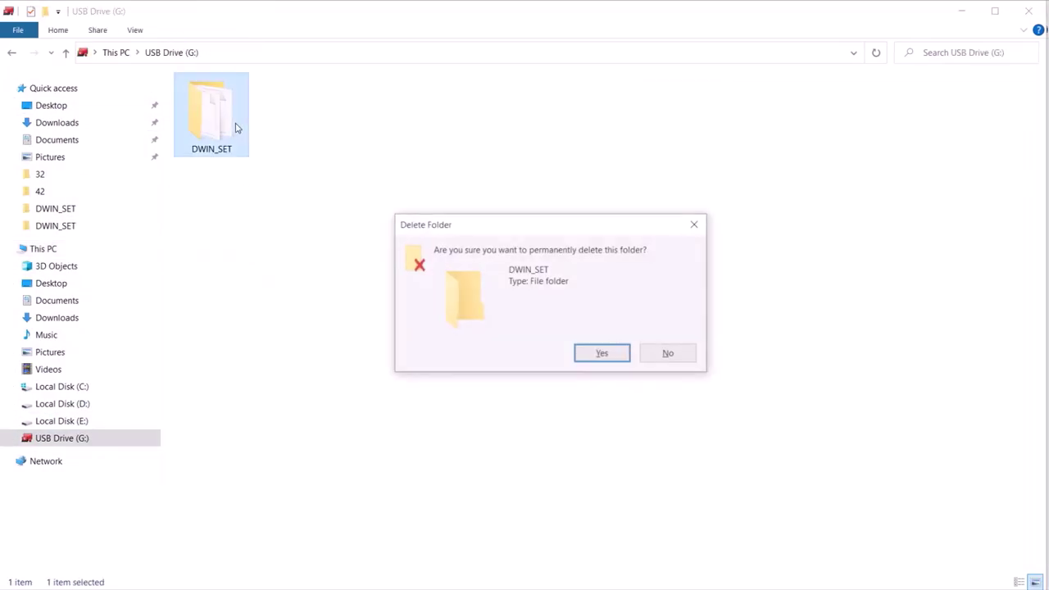
pyautogui.press('Return')
pyautogui.rightClick(235, 128)
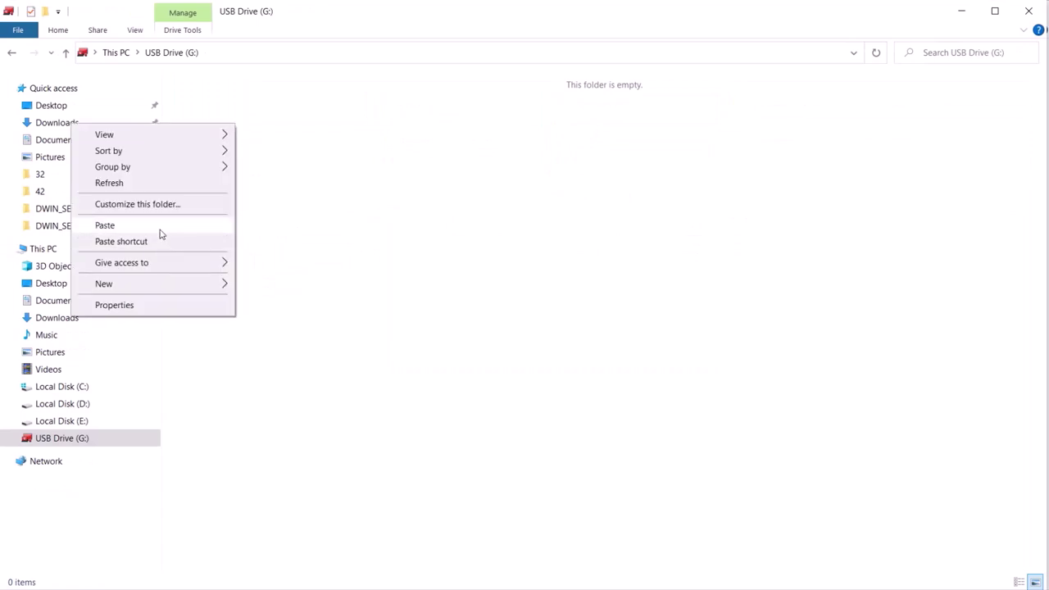
pyautogui.click(159, 230)
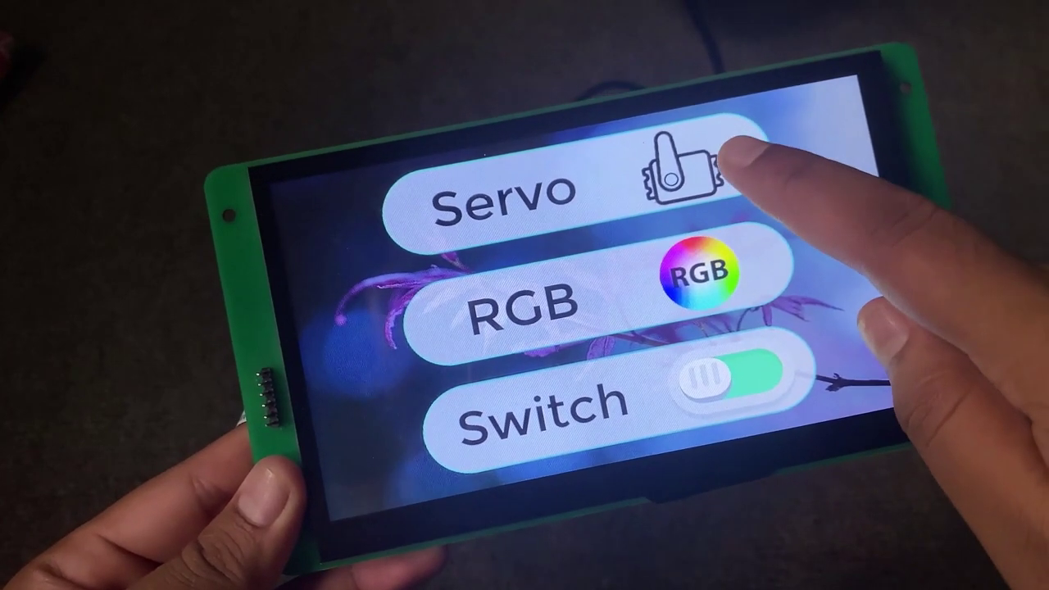
pyautogui.click(705, 152)
pyautogui.moveTo(655, 275); pyautogui.dragTo(815, 246)
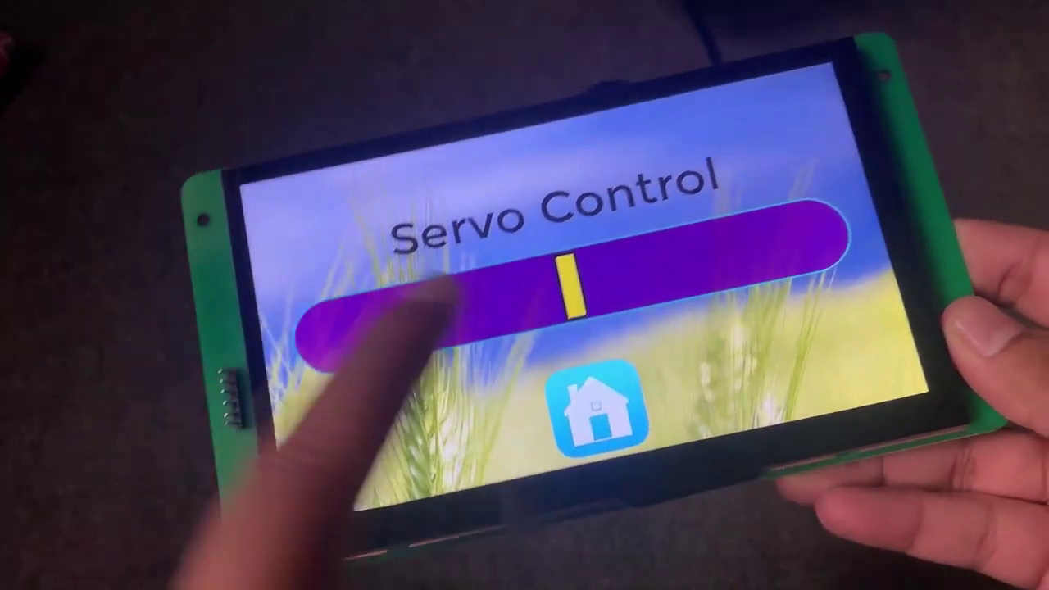
pyautogui.click(348, 315)
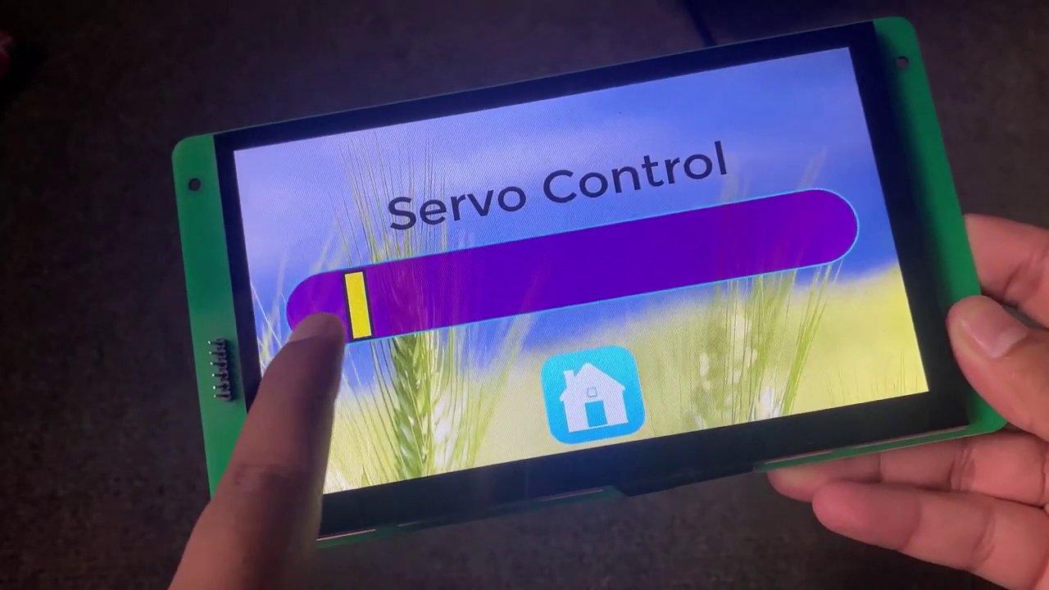
pyautogui.click(598, 295)
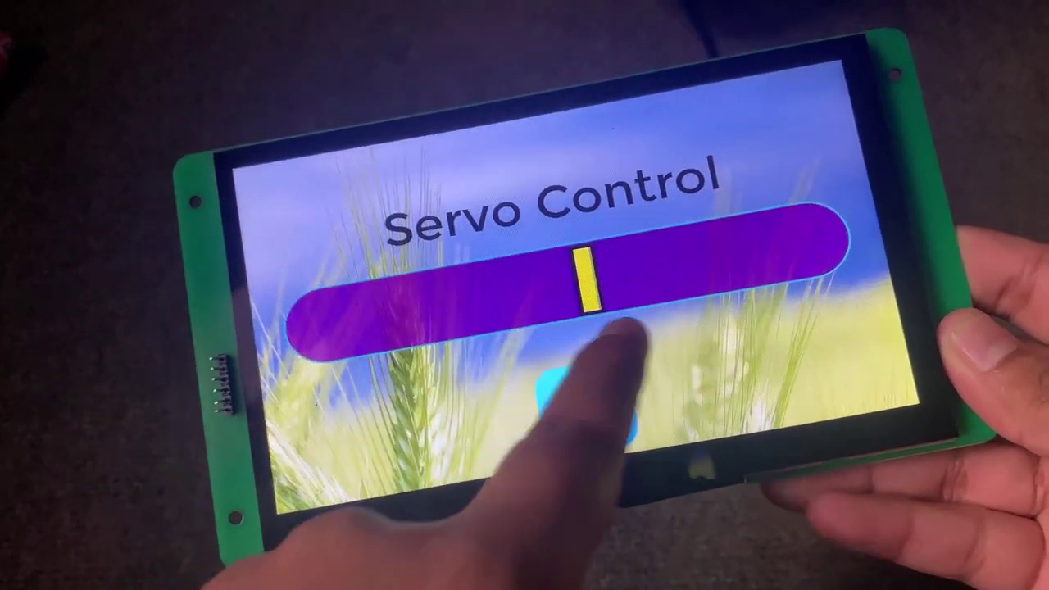
pyautogui.click(803, 241)
pyautogui.moveTo(803, 242); pyautogui.dragTo(311, 320)
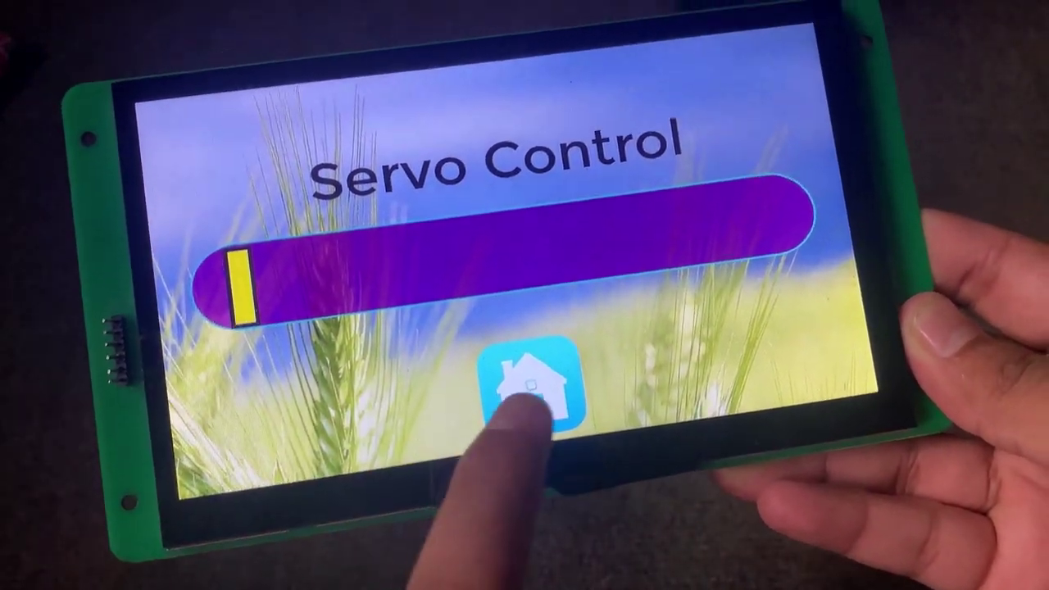
pyautogui.click(572, 354)
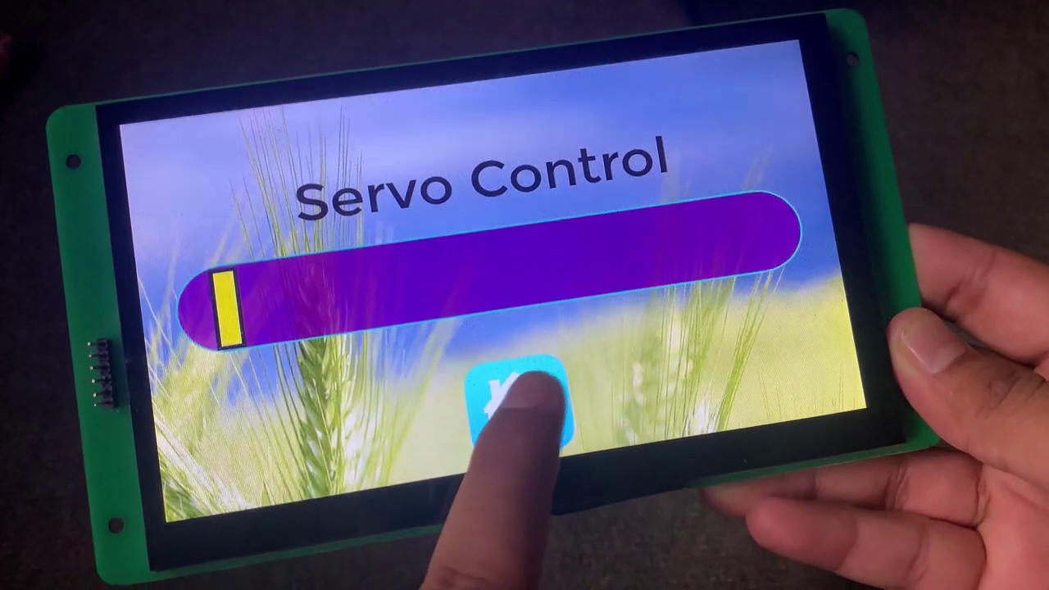
pyautogui.click(346, 276)
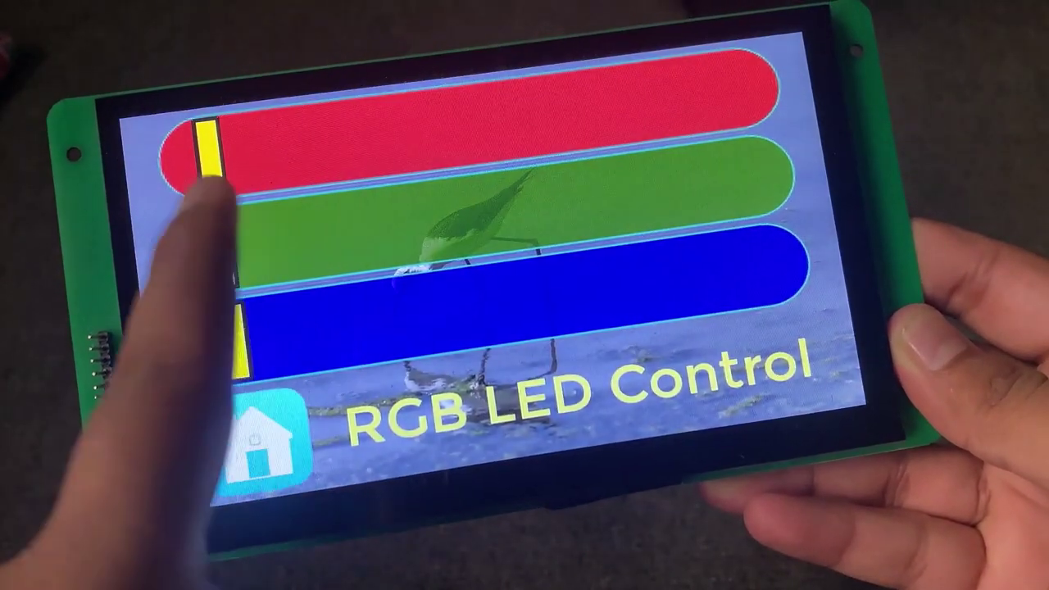
pyautogui.moveTo(208, 152); pyautogui.dragTo(696, 97)
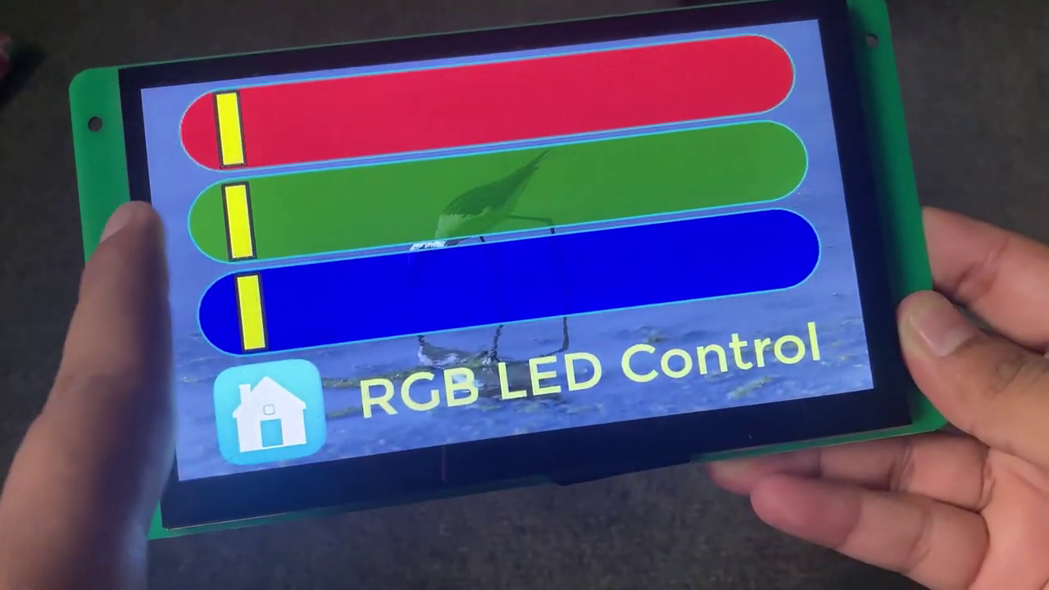
pyautogui.moveTo(207, 246); pyautogui.dragTo(242, 205)
pyautogui.moveTo(242, 303); pyautogui.dragTo(283, 283)
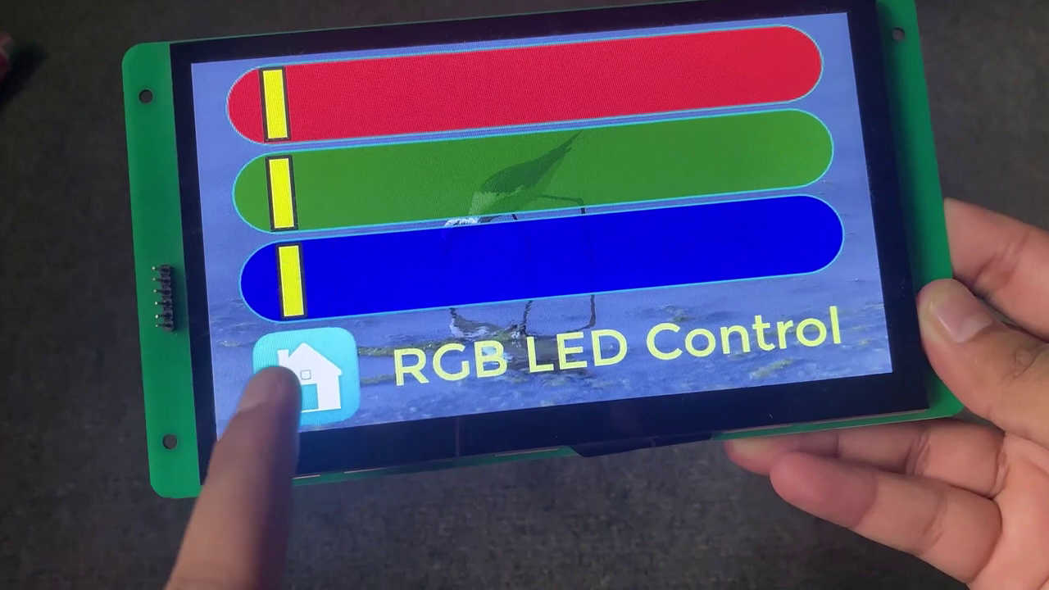
pyautogui.click(283, 377)
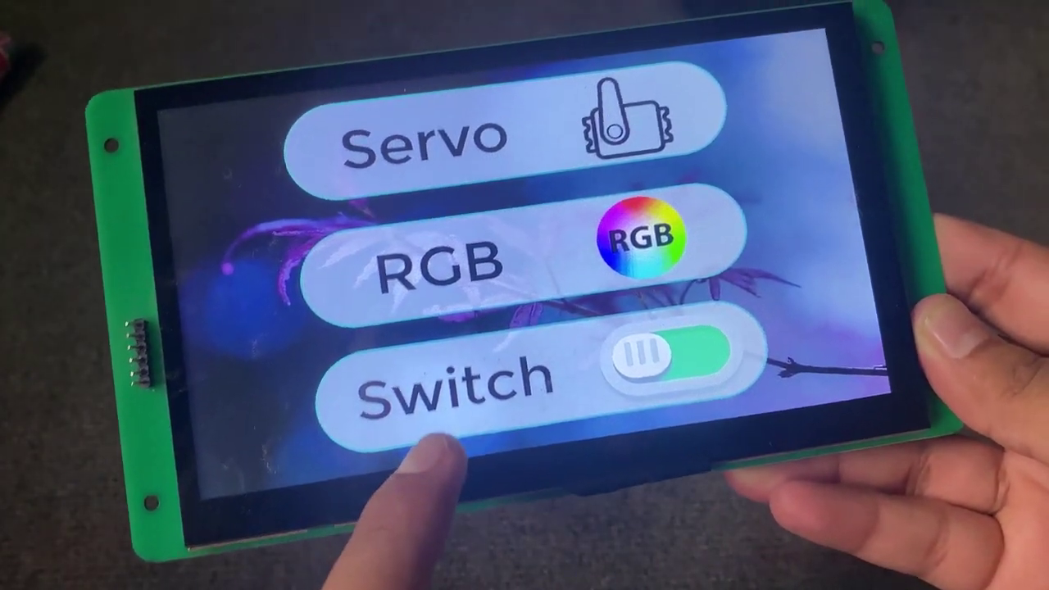
pyautogui.click(430, 426)
pyautogui.click(705, 189)
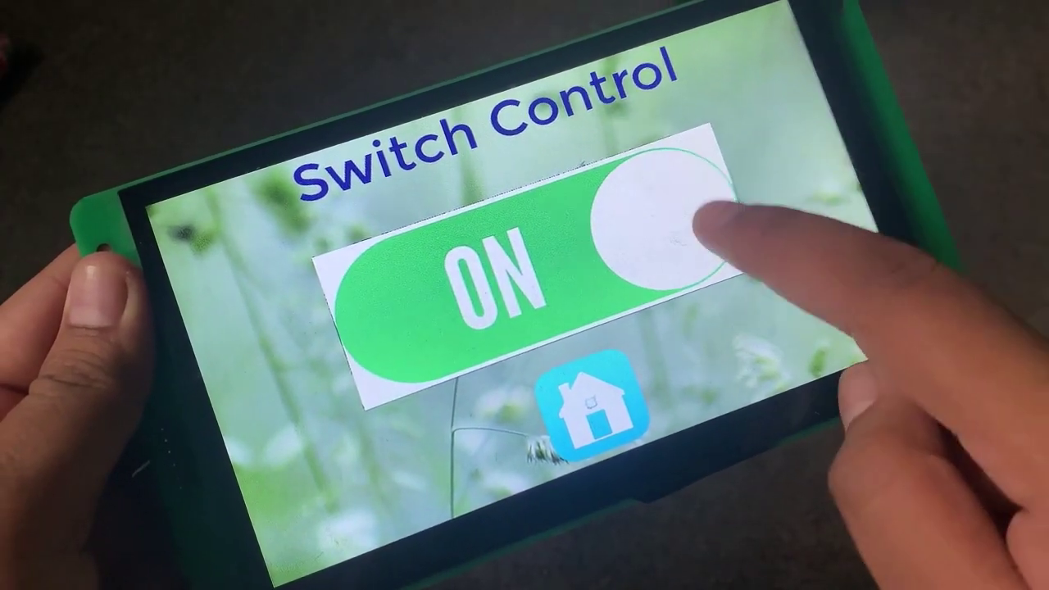
pyautogui.click(721, 200)
pyautogui.click(762, 176)
pyautogui.click(787, 163)
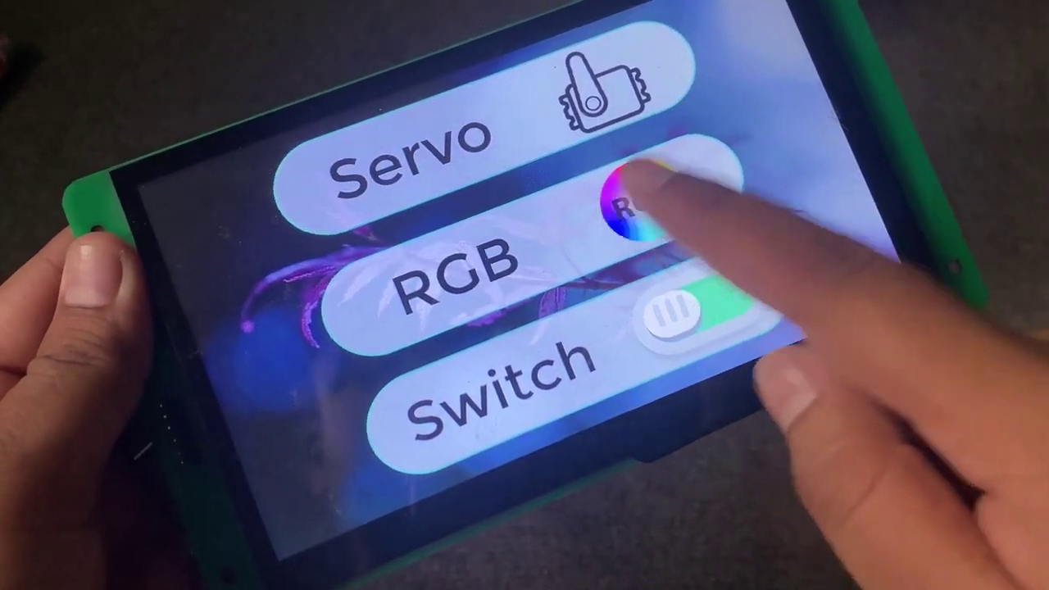
pyautogui.click(627, 205)
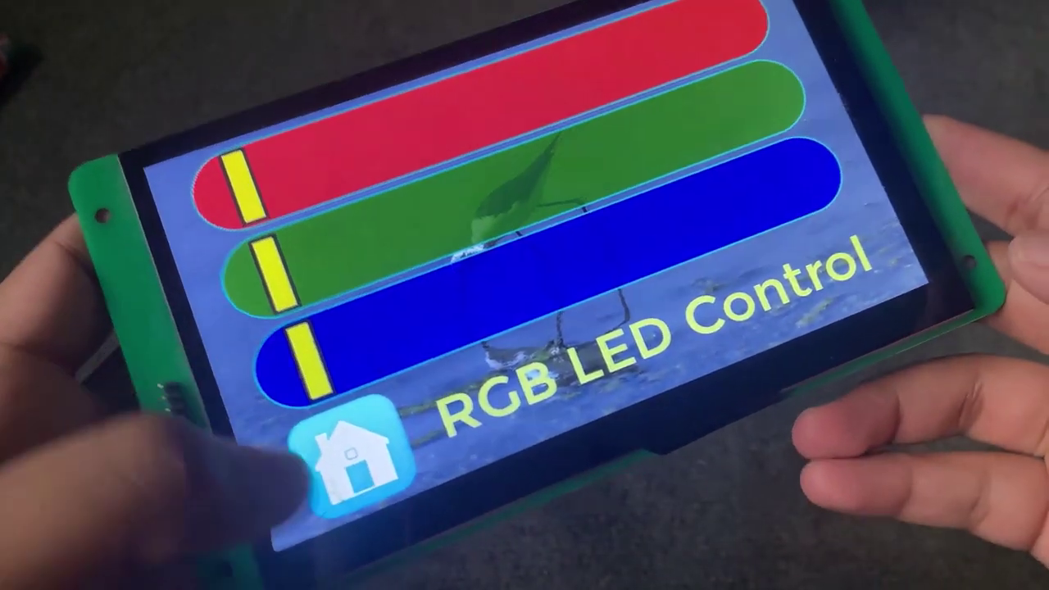
pyautogui.click(344, 459)
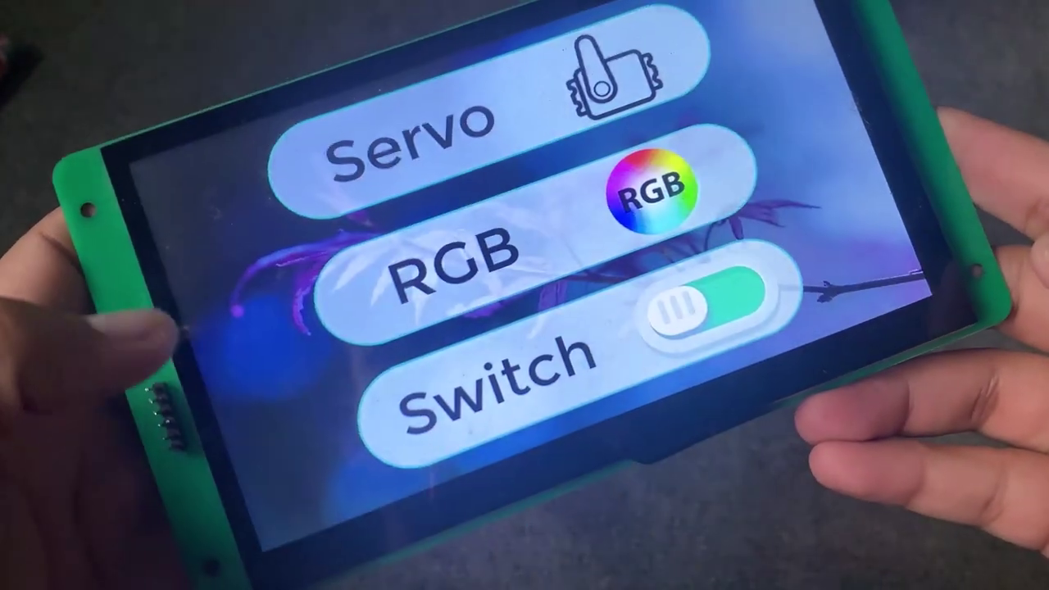